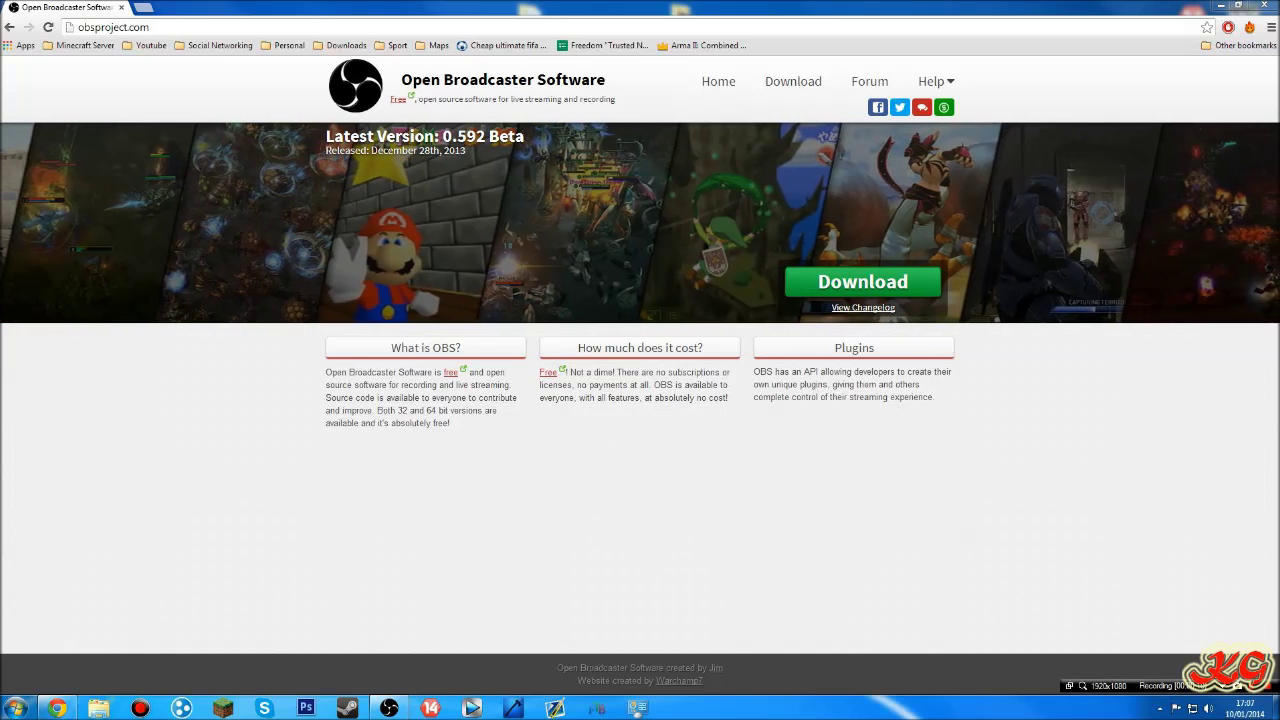
Download OBS_0_592b_Installer.exe from the Open Broadcaster Software website
drag(581, 80, 478, 80)
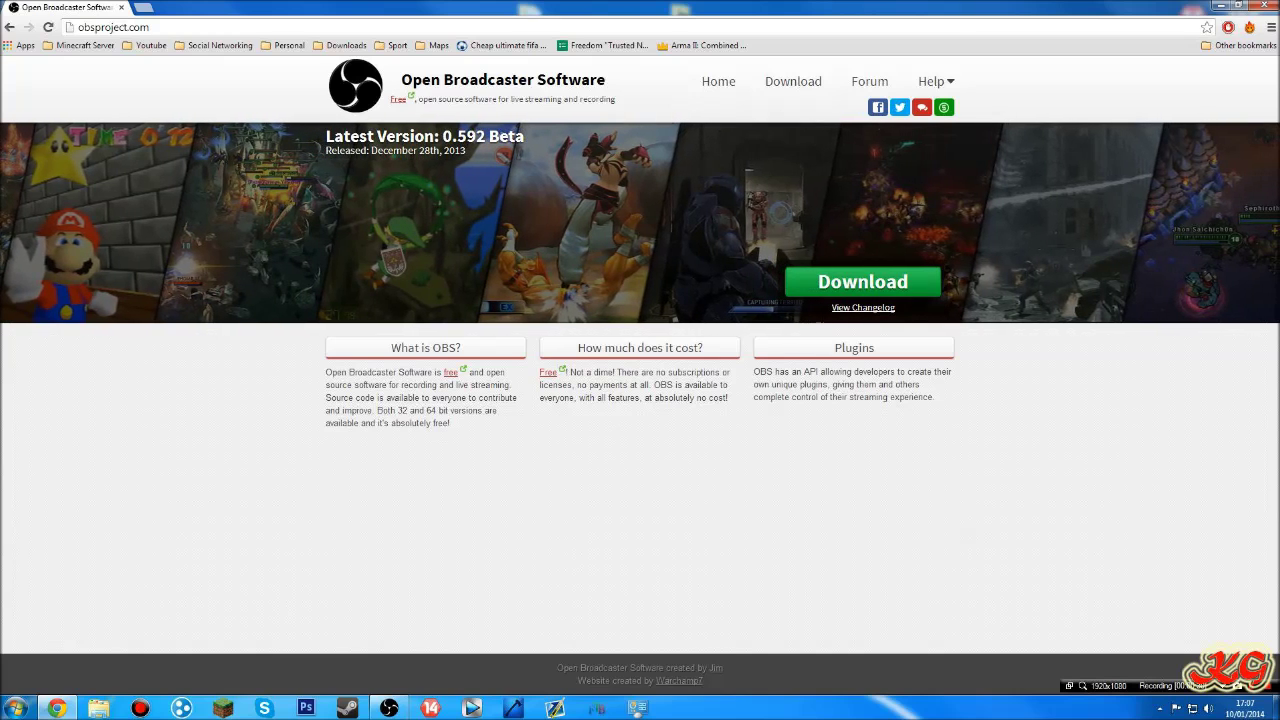
click(862, 281)
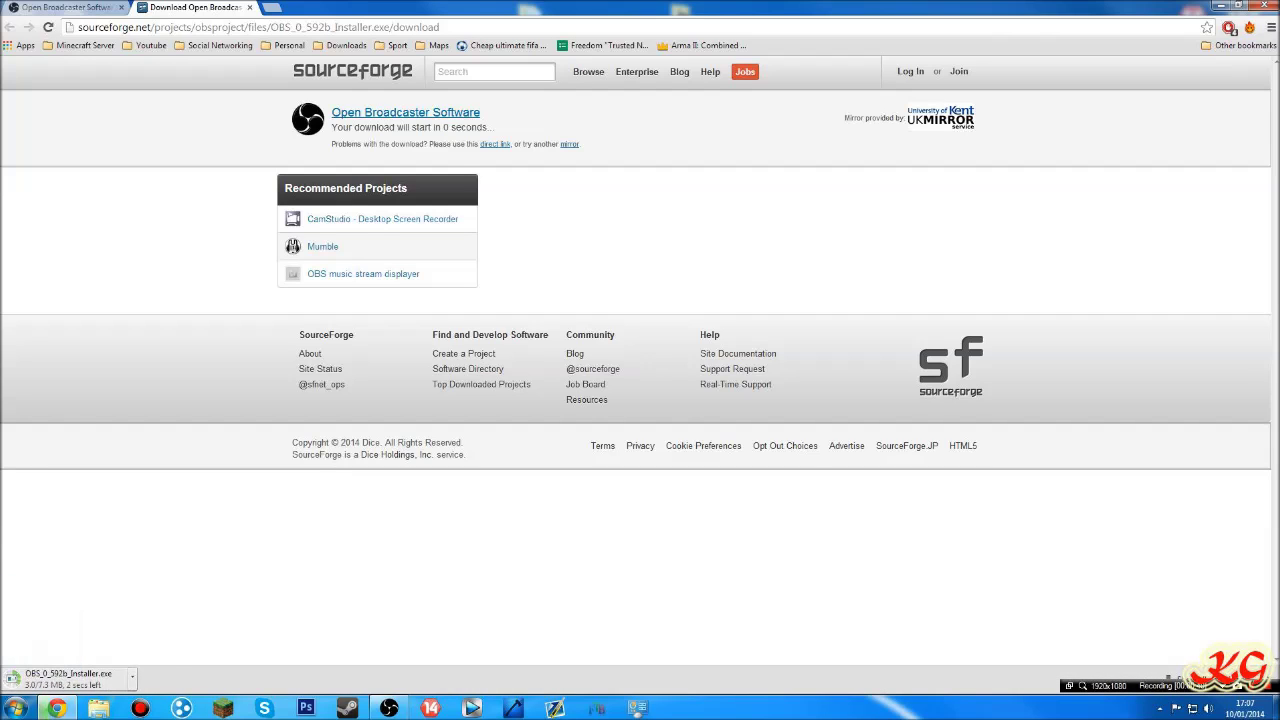
click(132, 676)
click(150, 657)
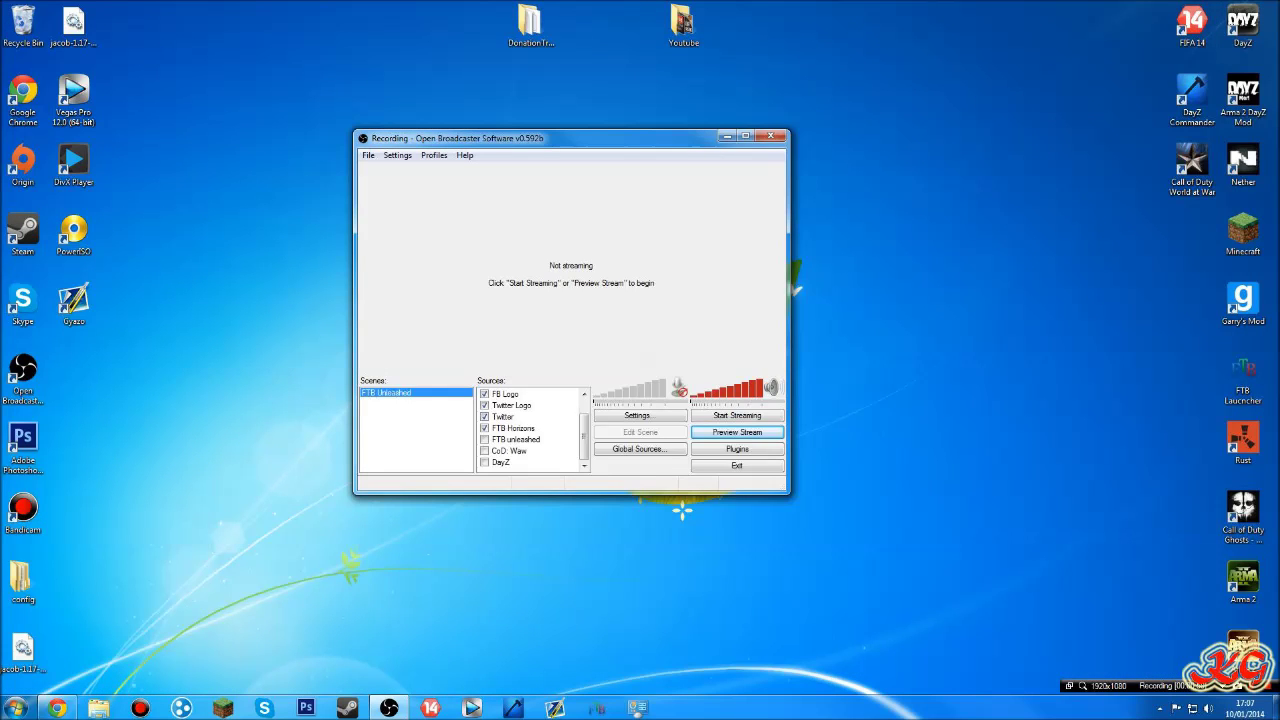
Switch to Open Broadcaster Software, open its settings and view the available interface languages
drag(620, 138, 662, 128)
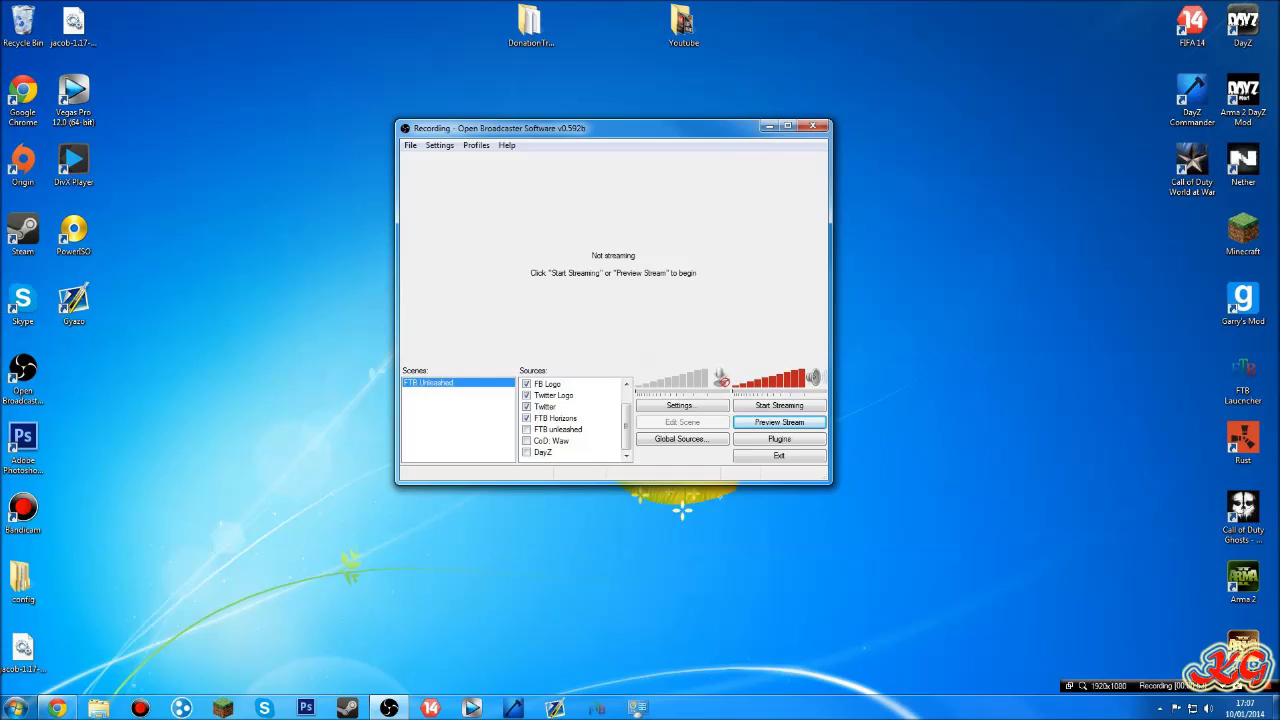
click(440, 146)
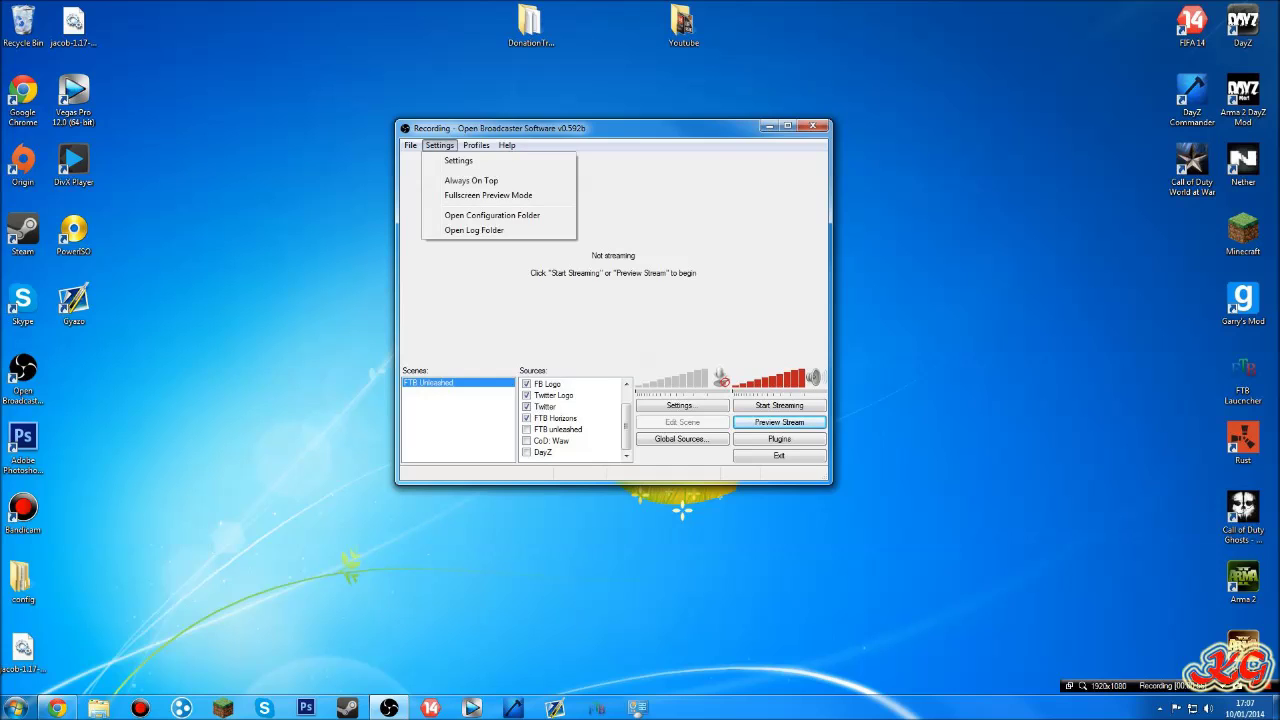
click(459, 161)
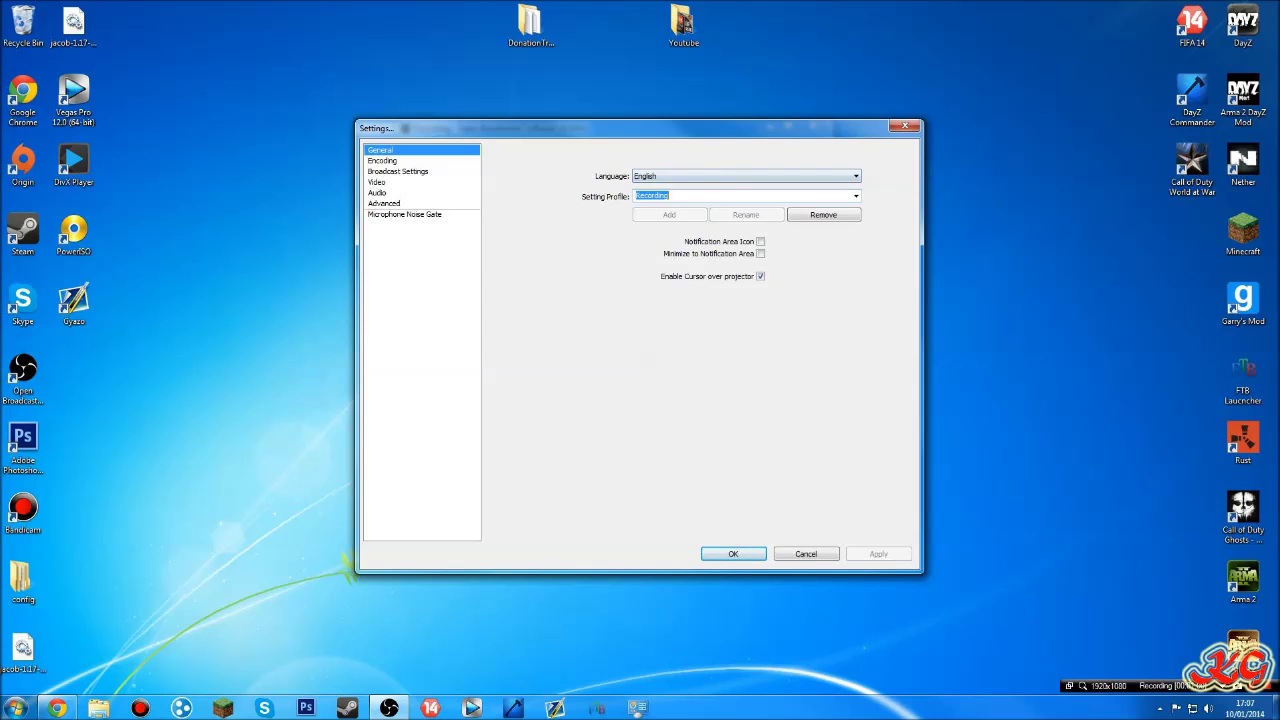
click(746, 176)
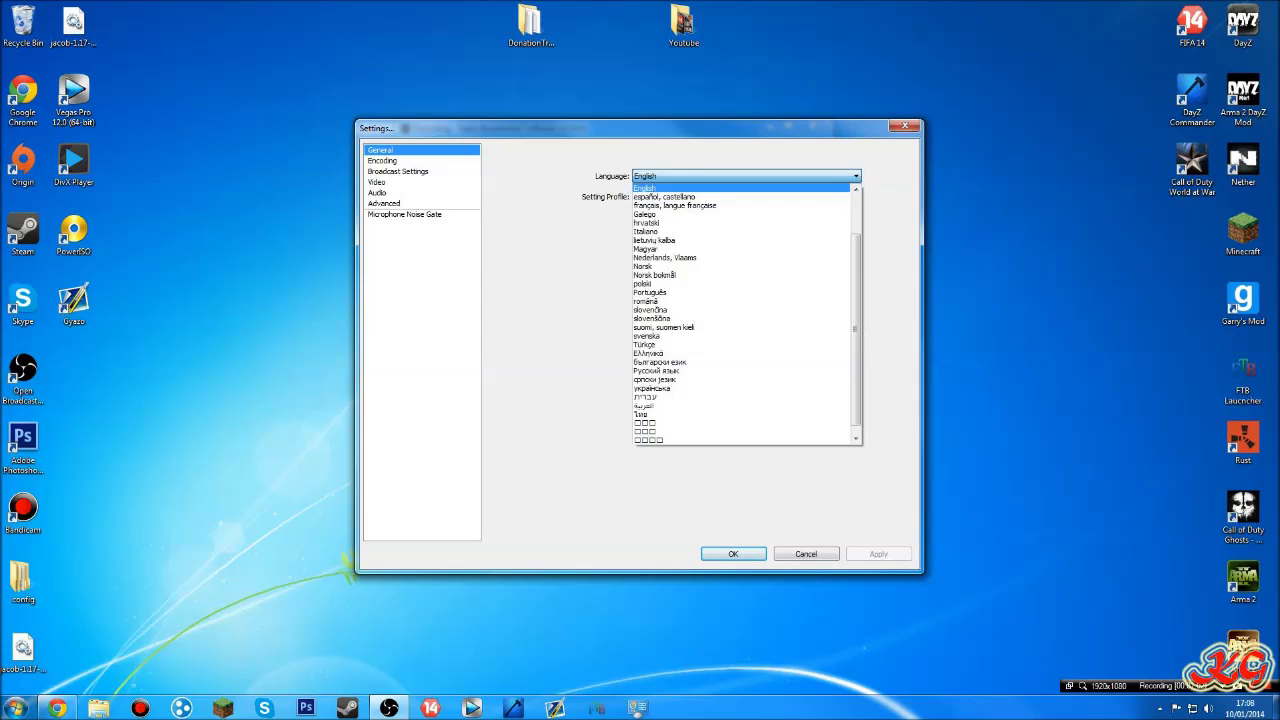
click(746, 176)
Add a new settings profile named Tutorial and make it the selected profile
click(856, 196)
click(700, 207)
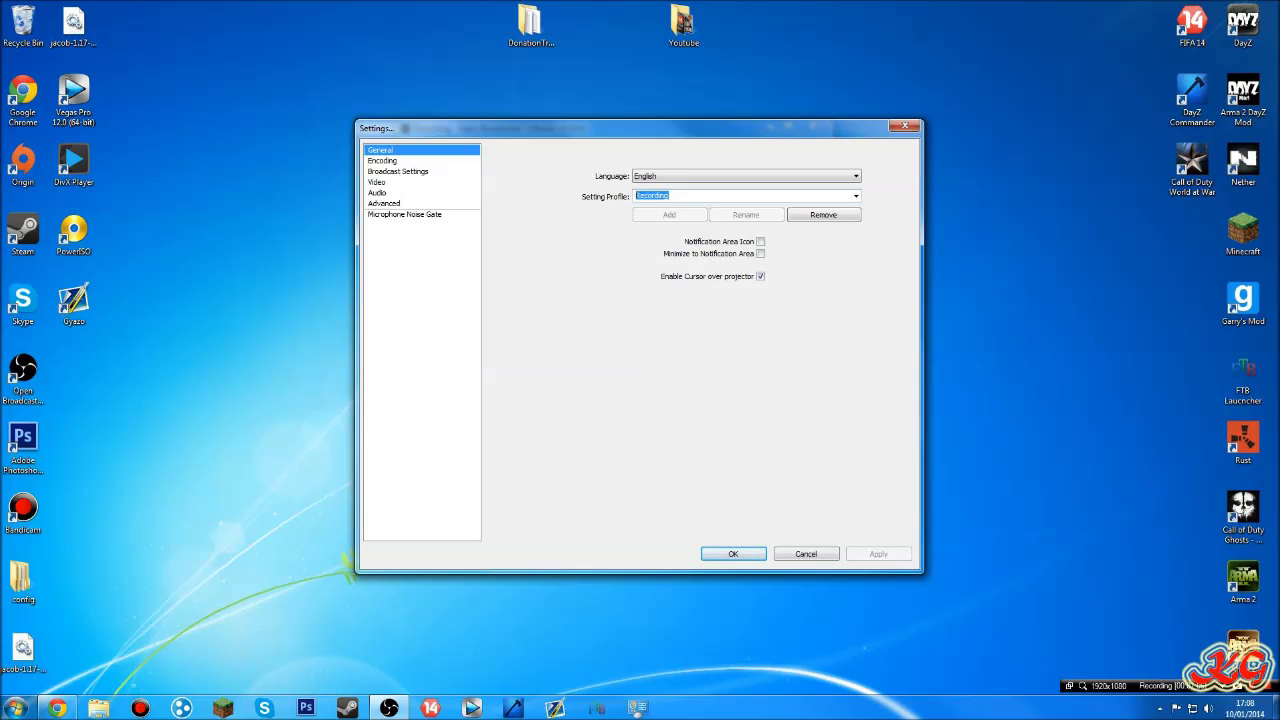
text(TUt)
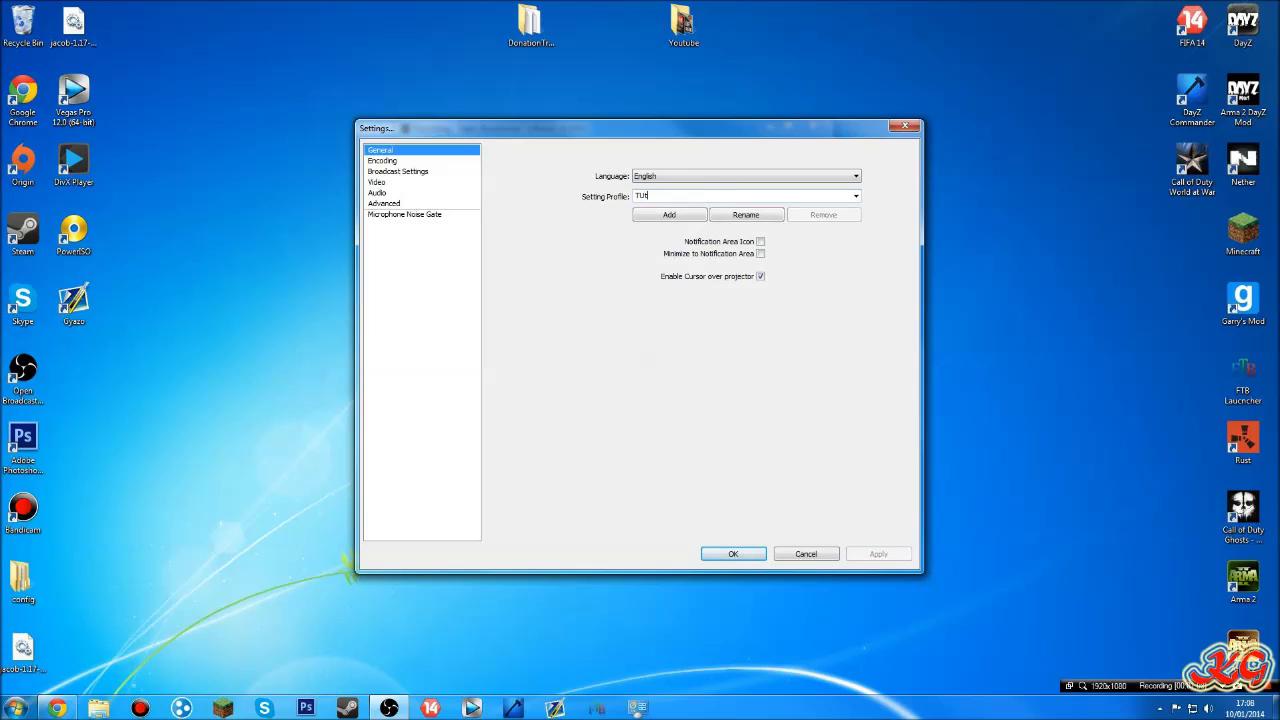
text(to)
key(BackSpace)
text(utor)
key(Return)
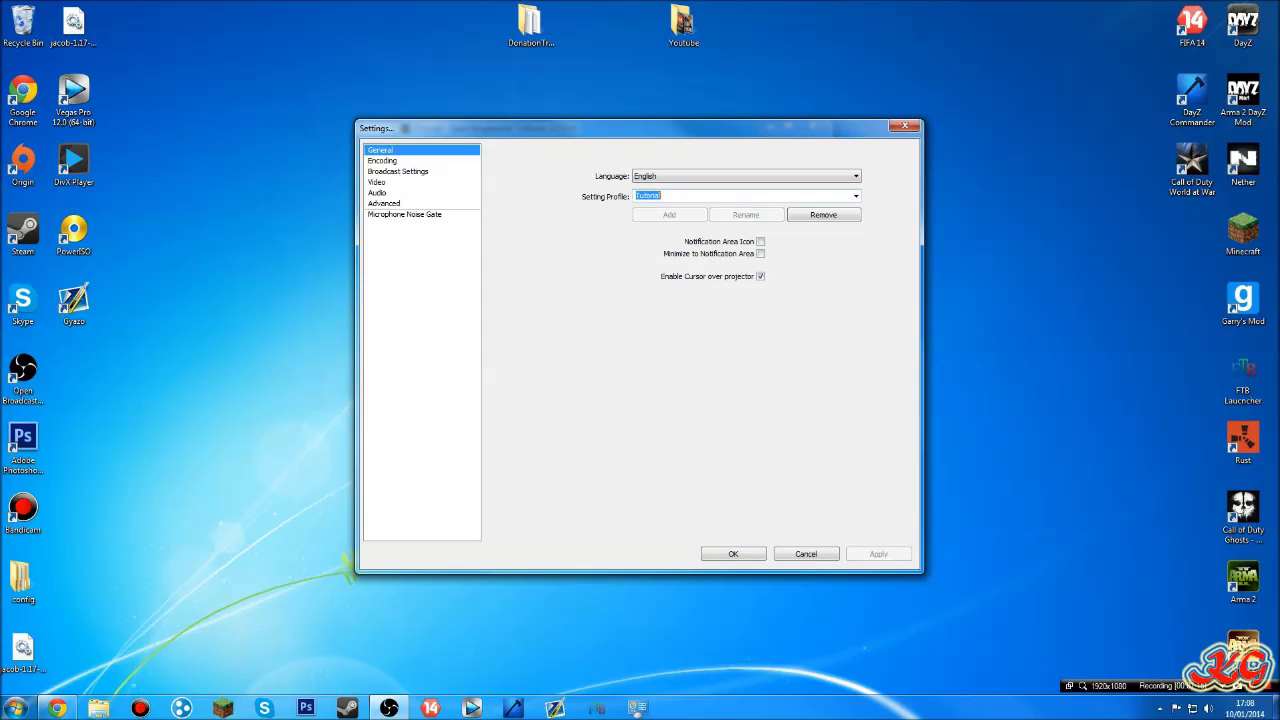
click(856, 197)
click(690, 225)
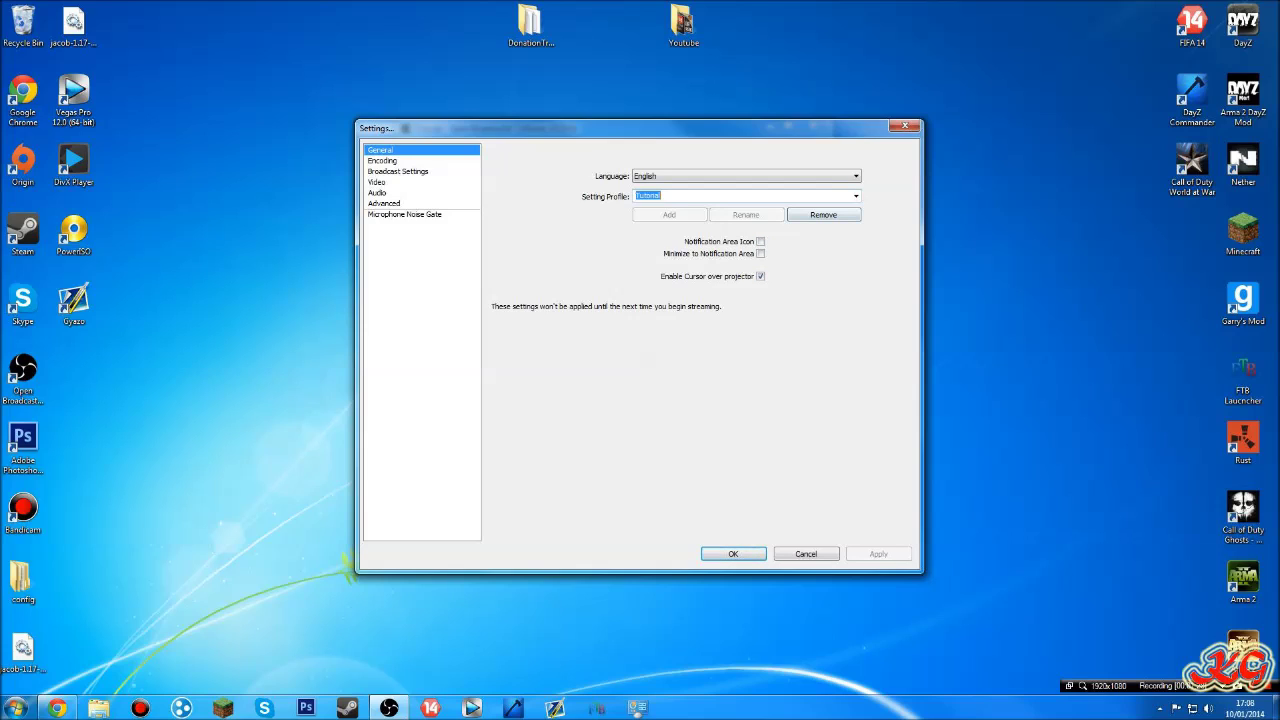
Choose AAC as the audio codec in the encoding settings
click(383, 161)
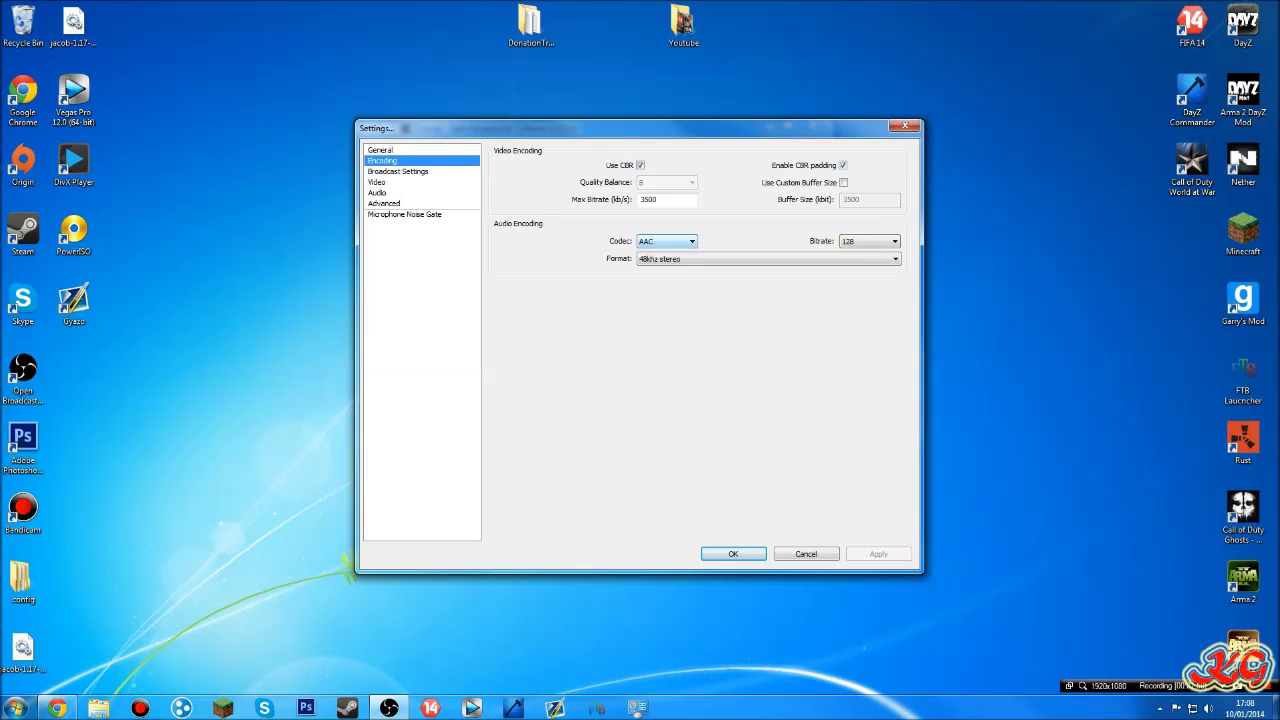
click(668, 241)
key(Return)
key(alt+Down)
key(Return)
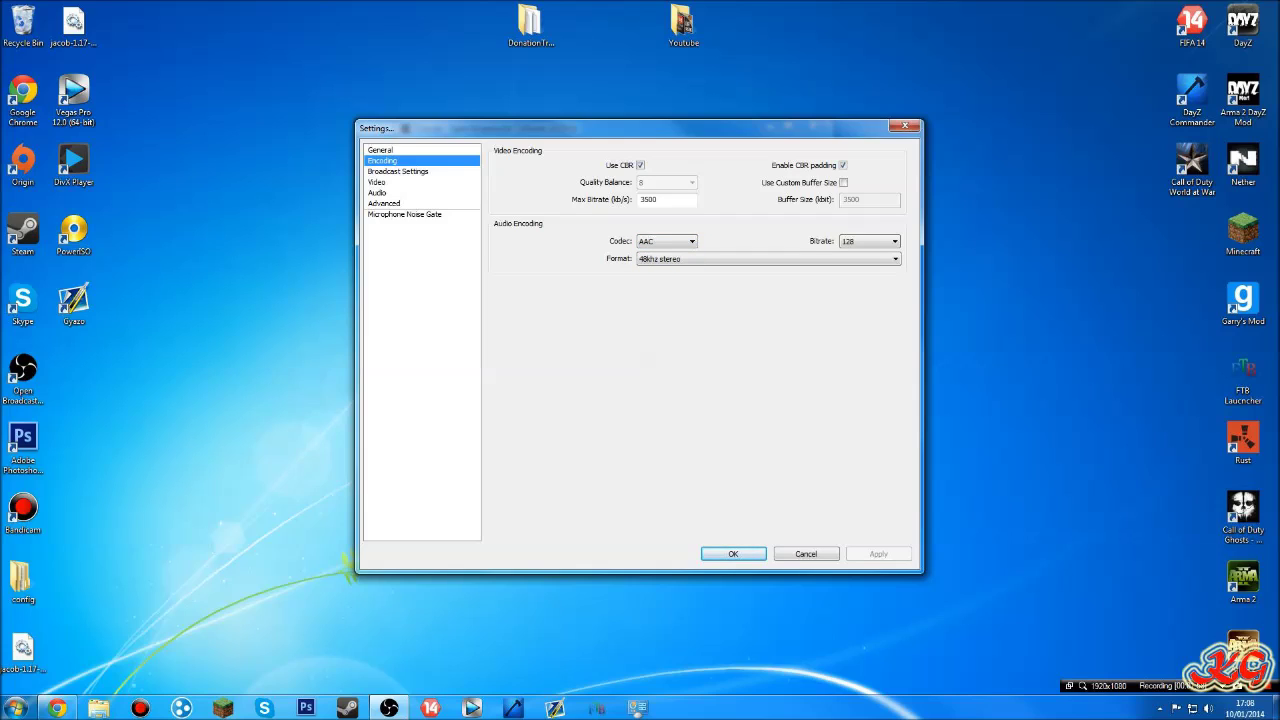
click(667, 241)
click(667, 241)
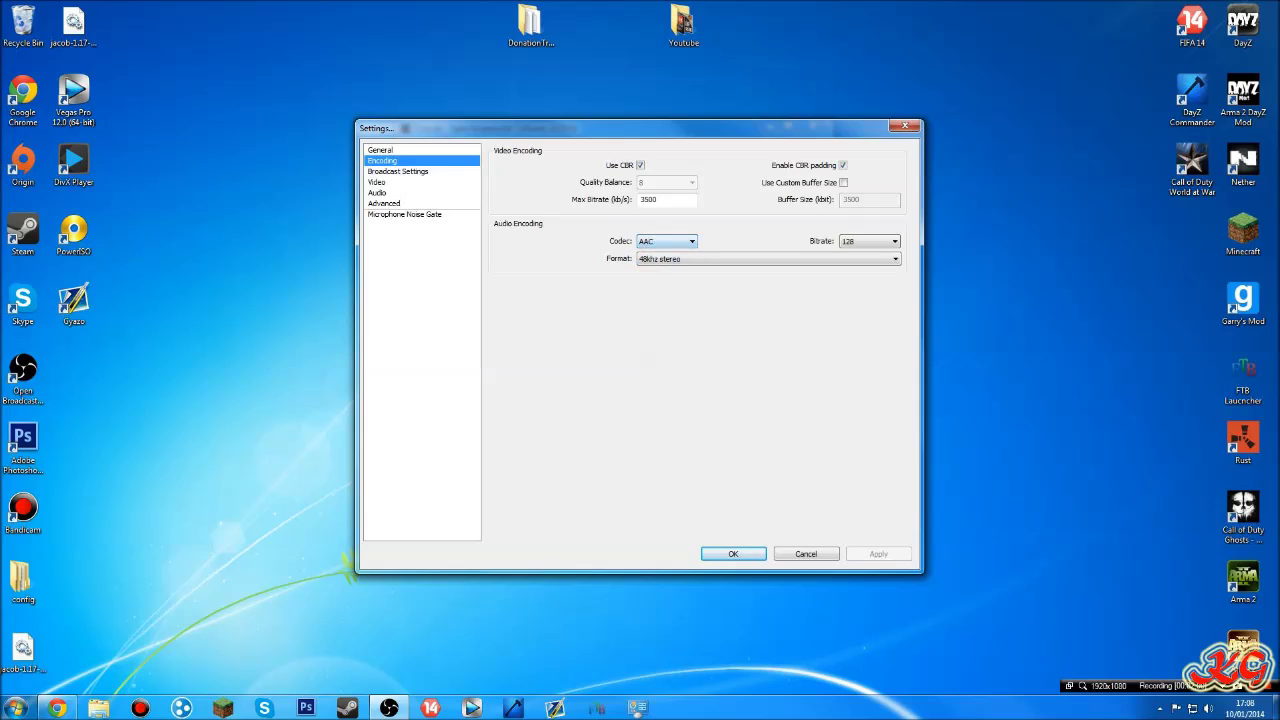
Choose an audio bitrate of 128 and the 48khz stereo format for audio encoding
click(870, 241)
key(Return)
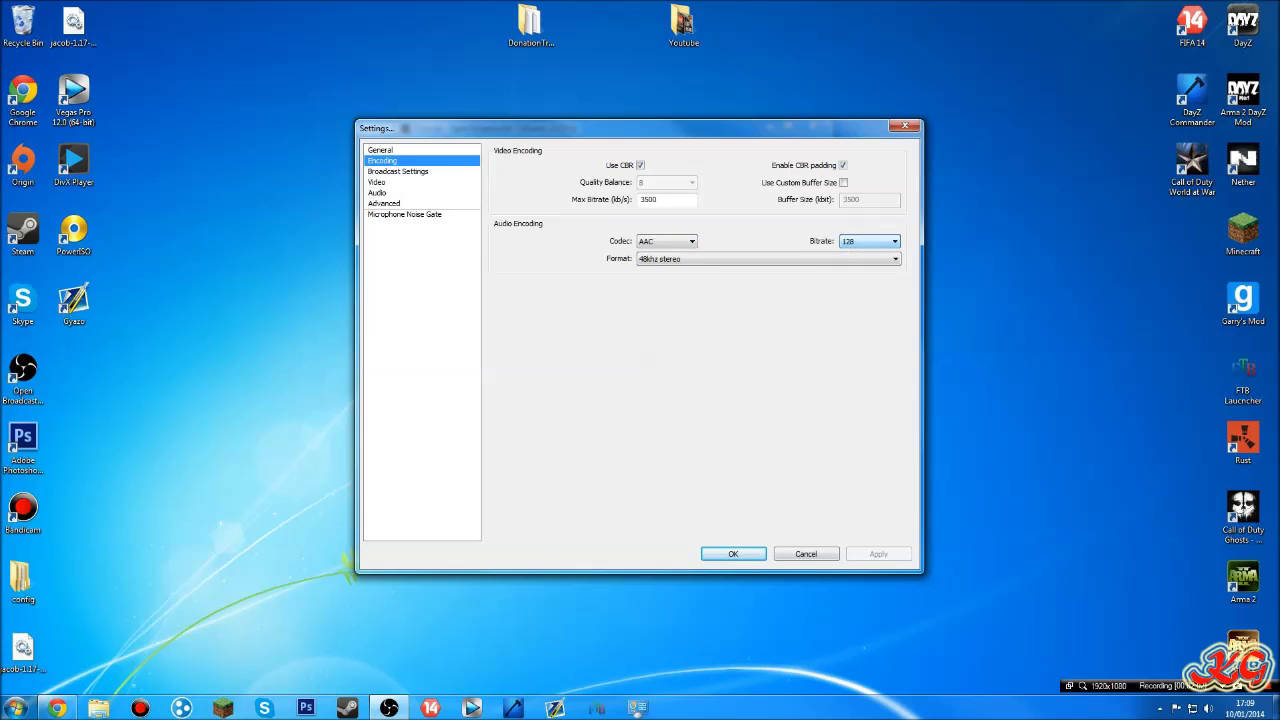
key(Tab)
key(alt+Down)
key(Return)
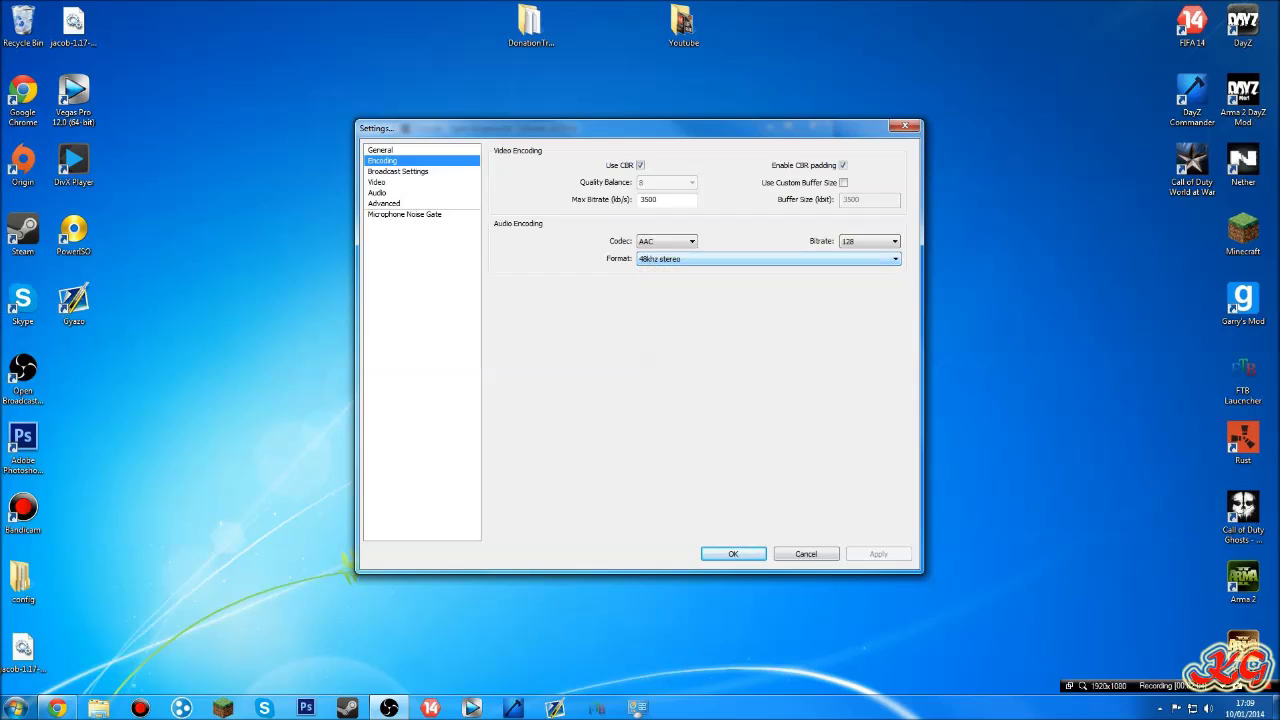
key(alt+Down)
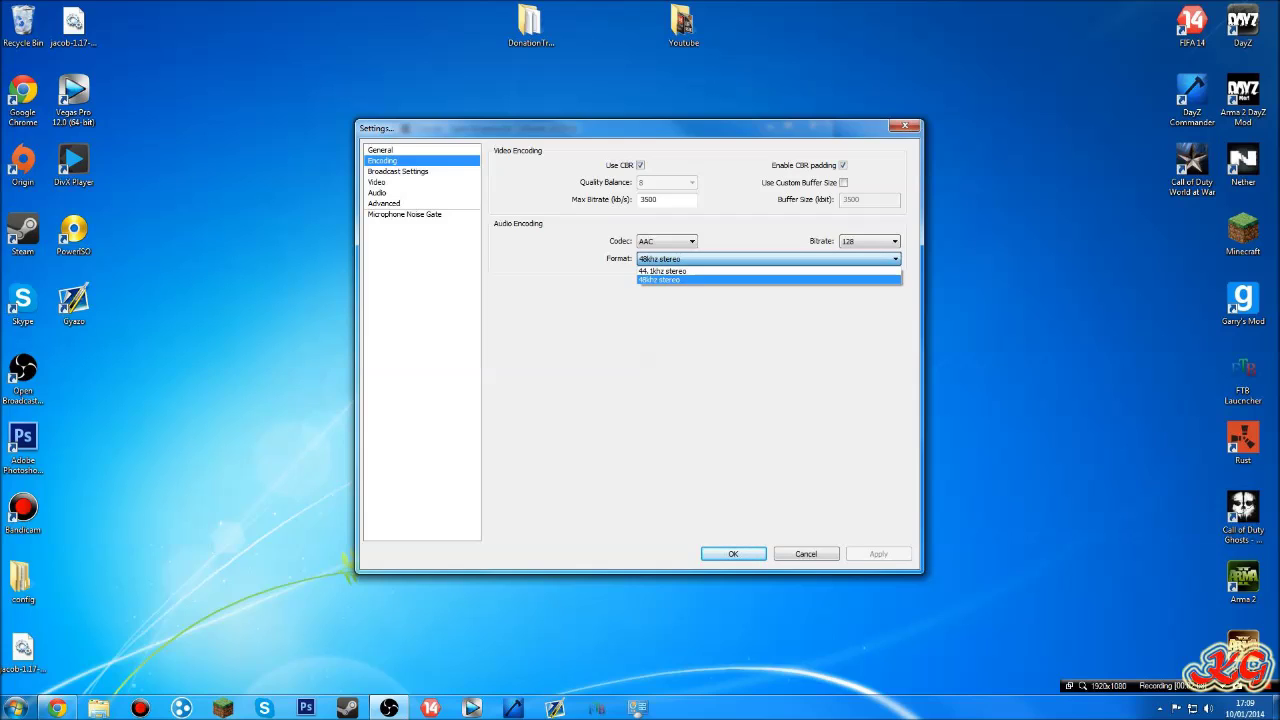
key(Return)
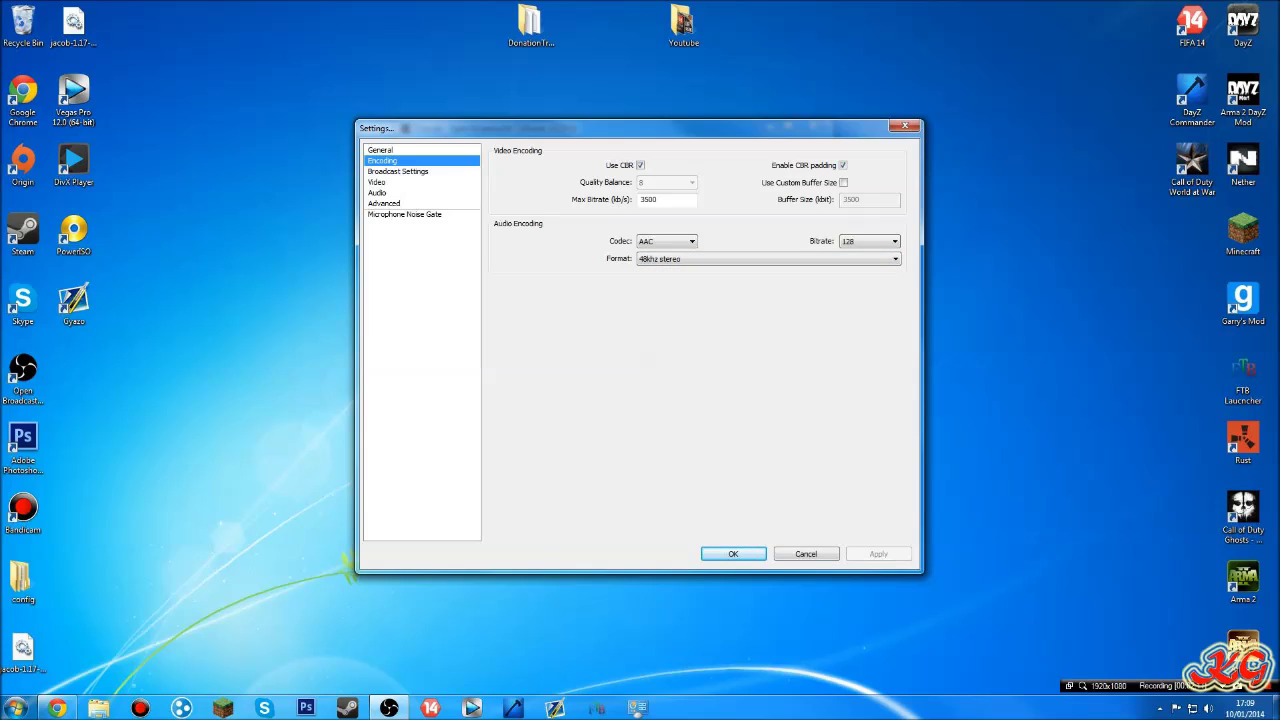
Set the broadcast mode to File Output Only and apply the broadcast settings
click(398, 171)
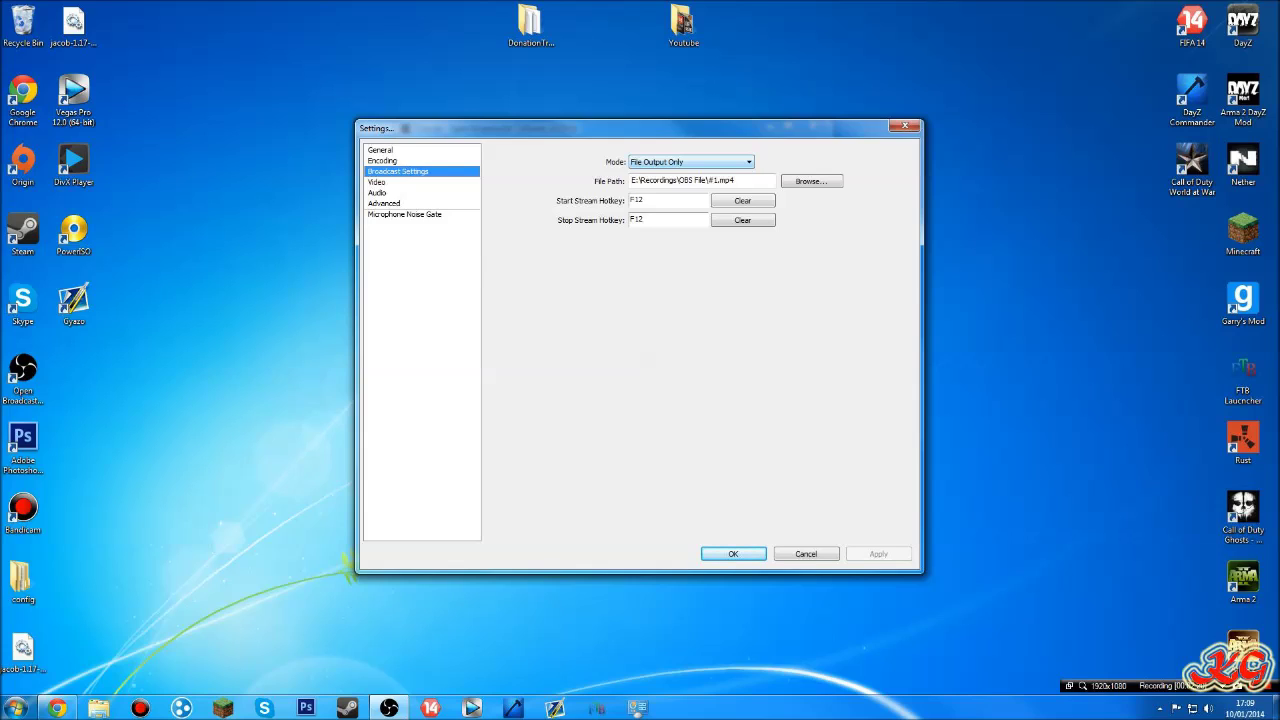
click(691, 162)
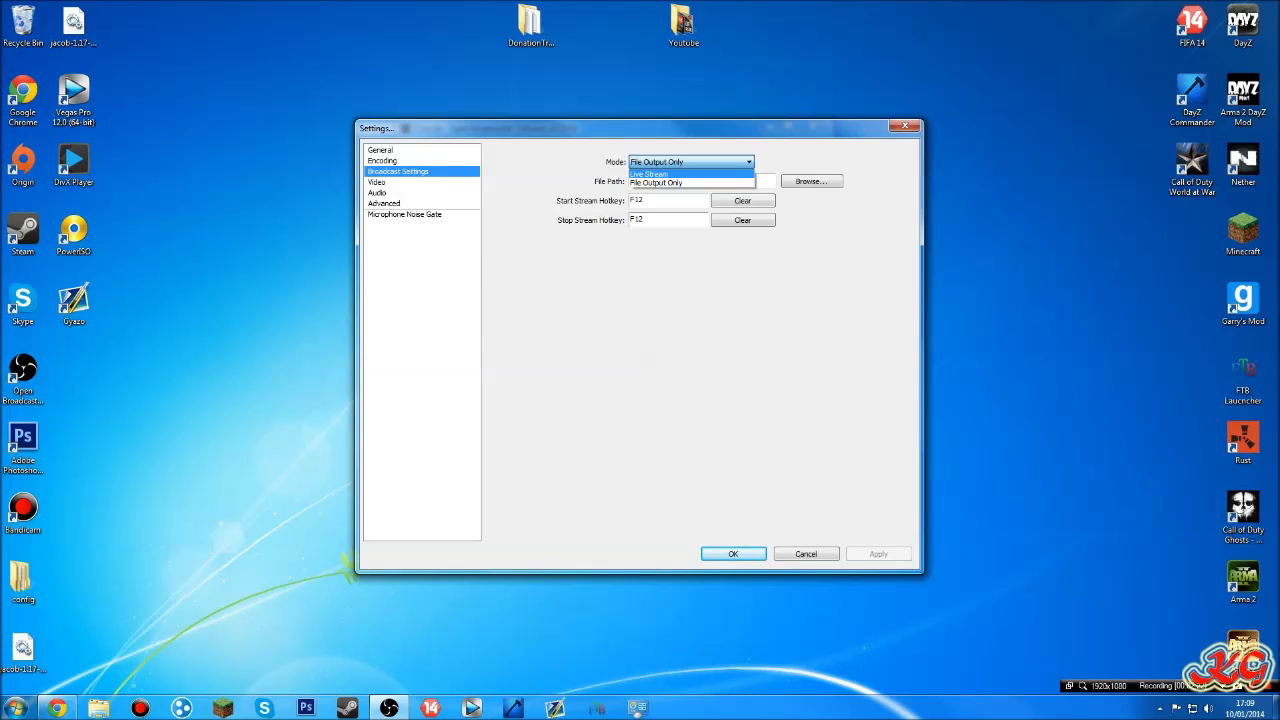
click(657, 183)
click(691, 162)
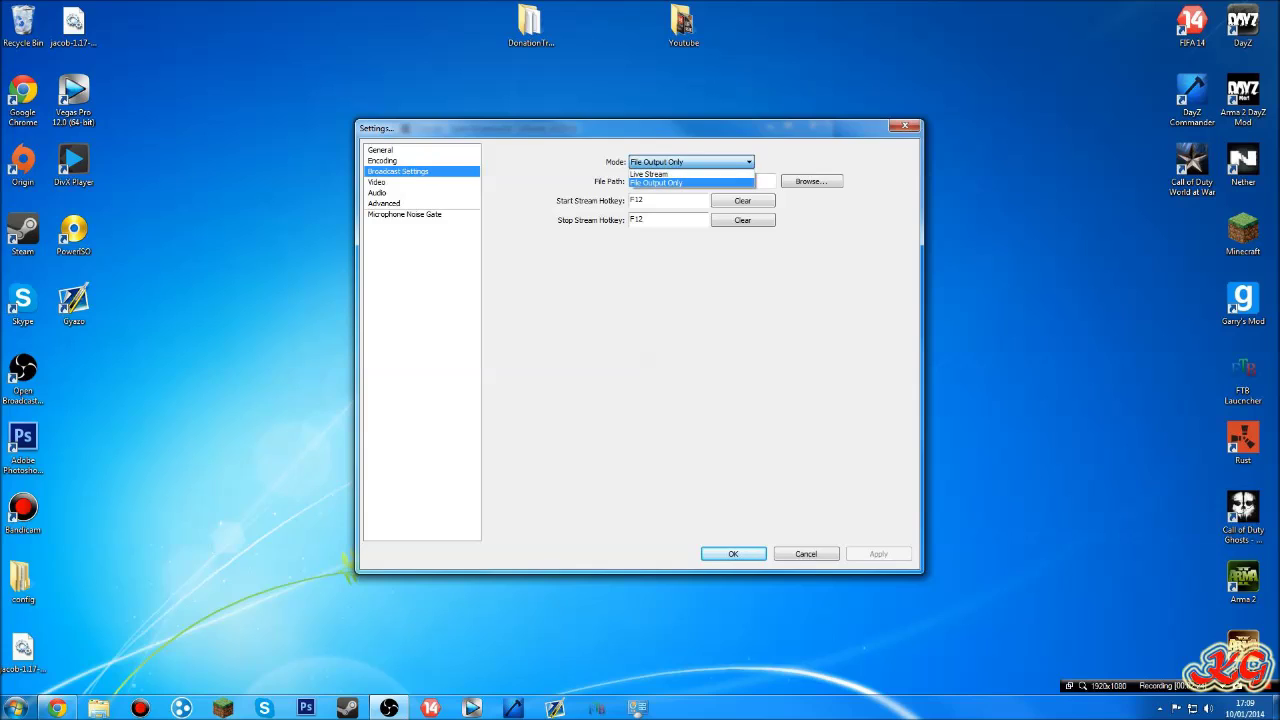
key(Return)
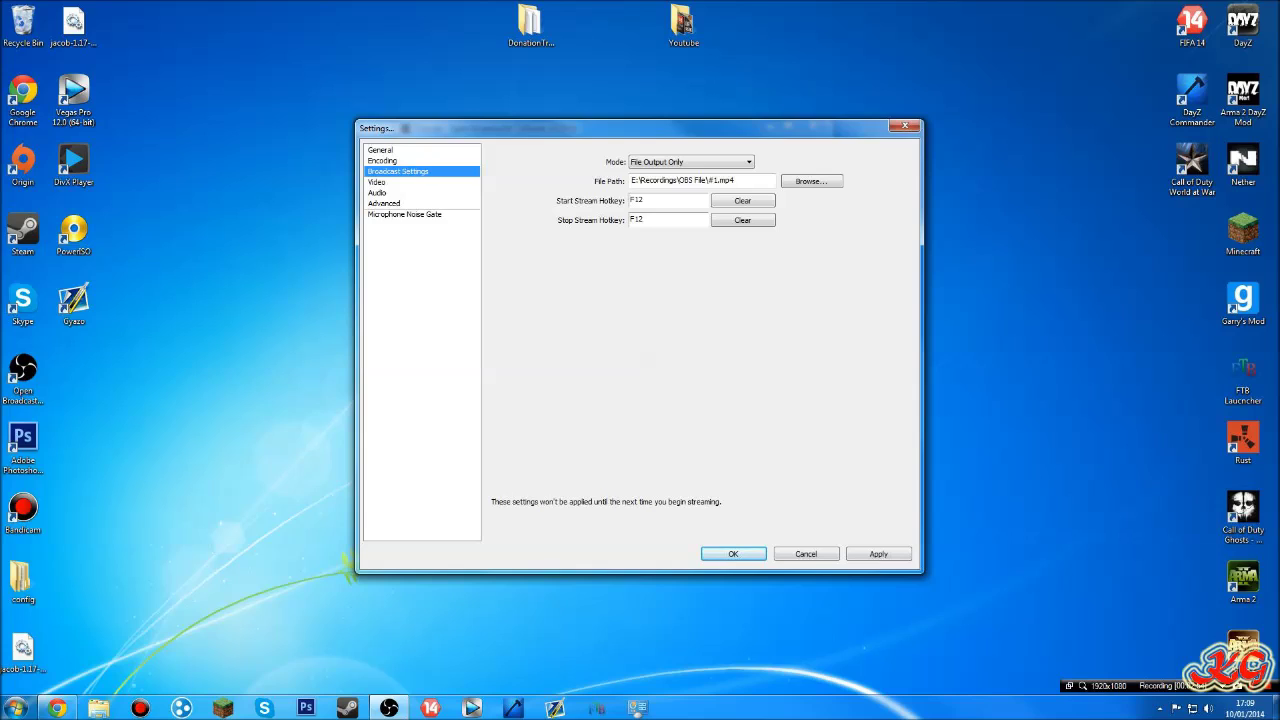
click(878, 553)
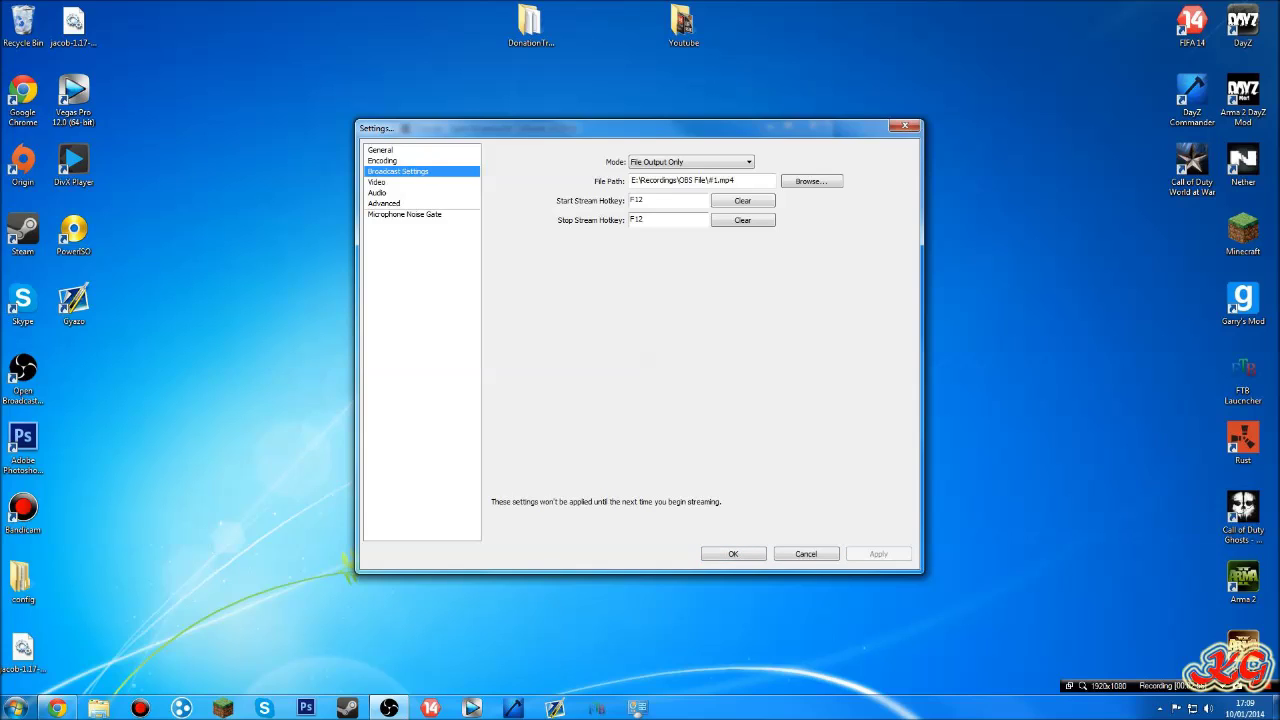
Examine the available video adapters and resolution downscale options in the video settings
click(377, 182)
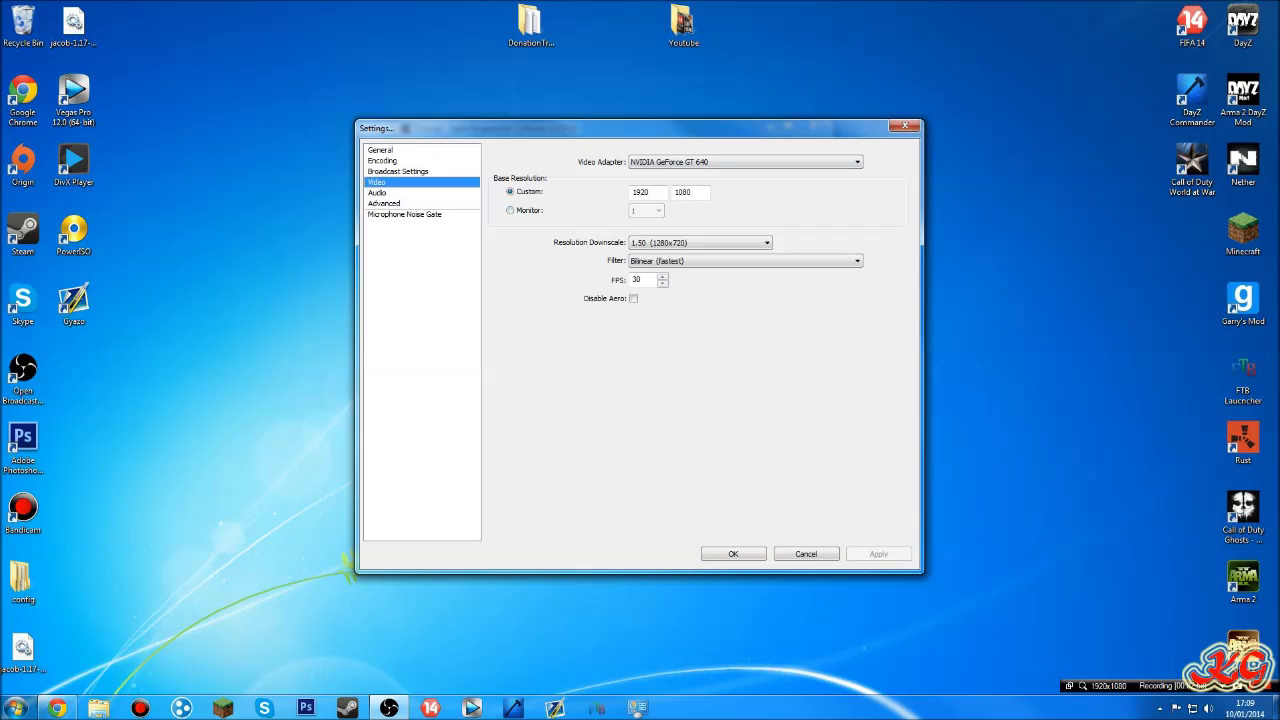
click(746, 162)
click(746, 162)
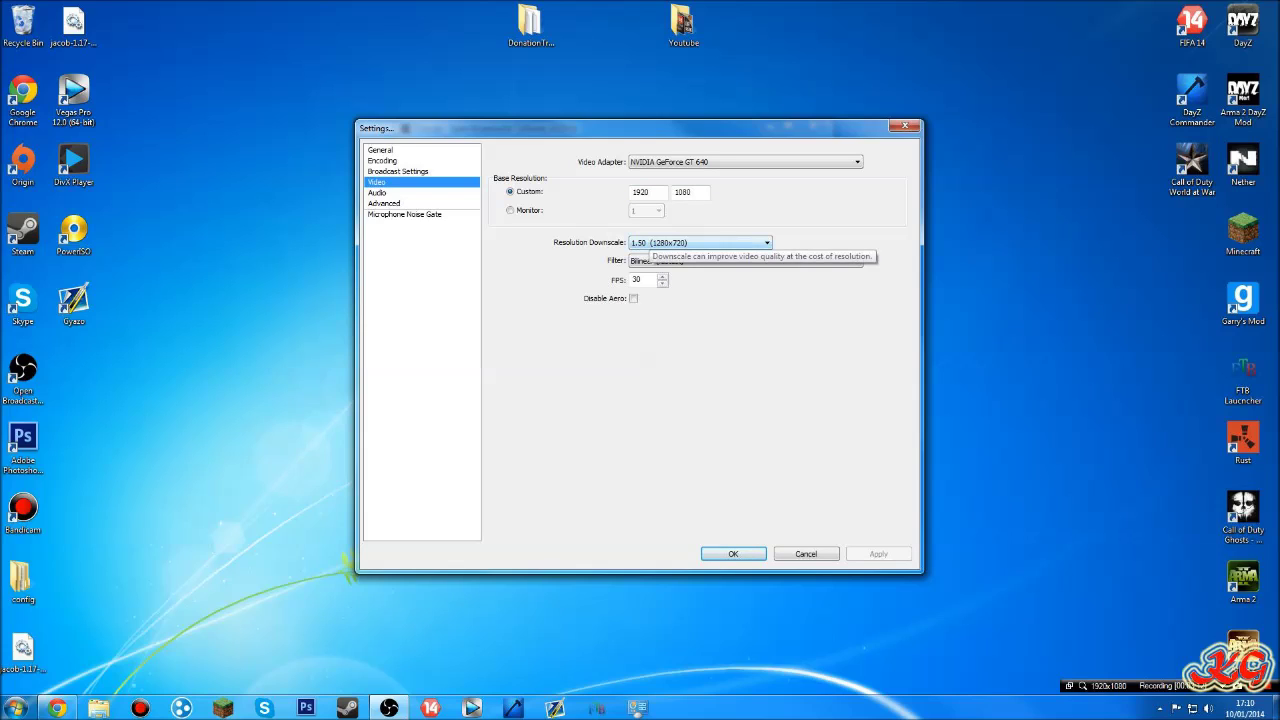
click(655, 243)
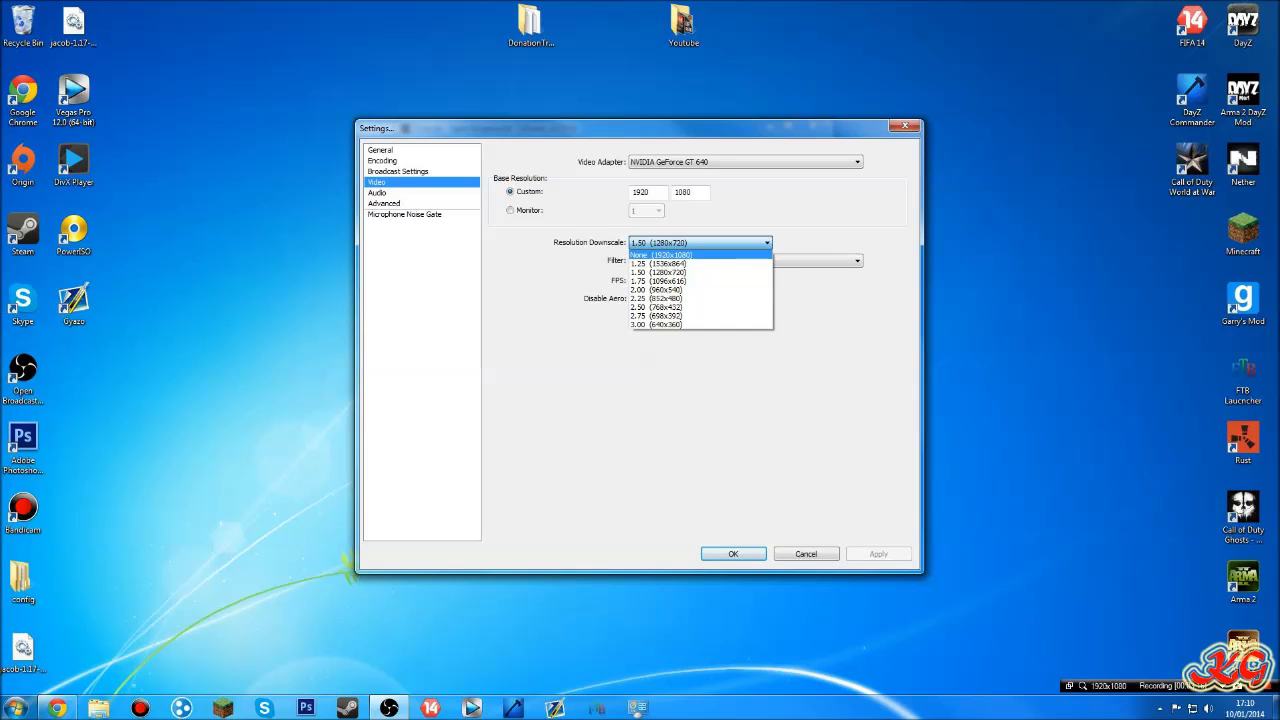
click(668, 243)
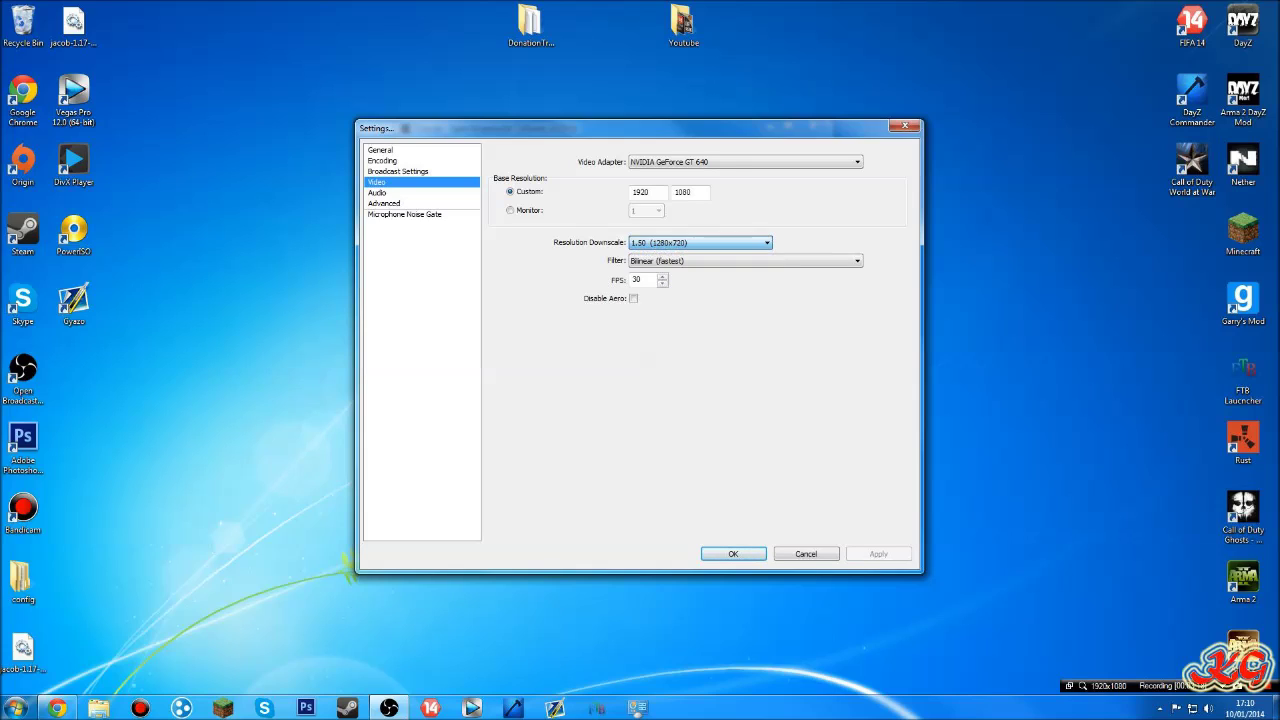
Try basing the base resolution on the monitor, and switch it back to the custom resolution
click(511, 210)
click(645, 210)
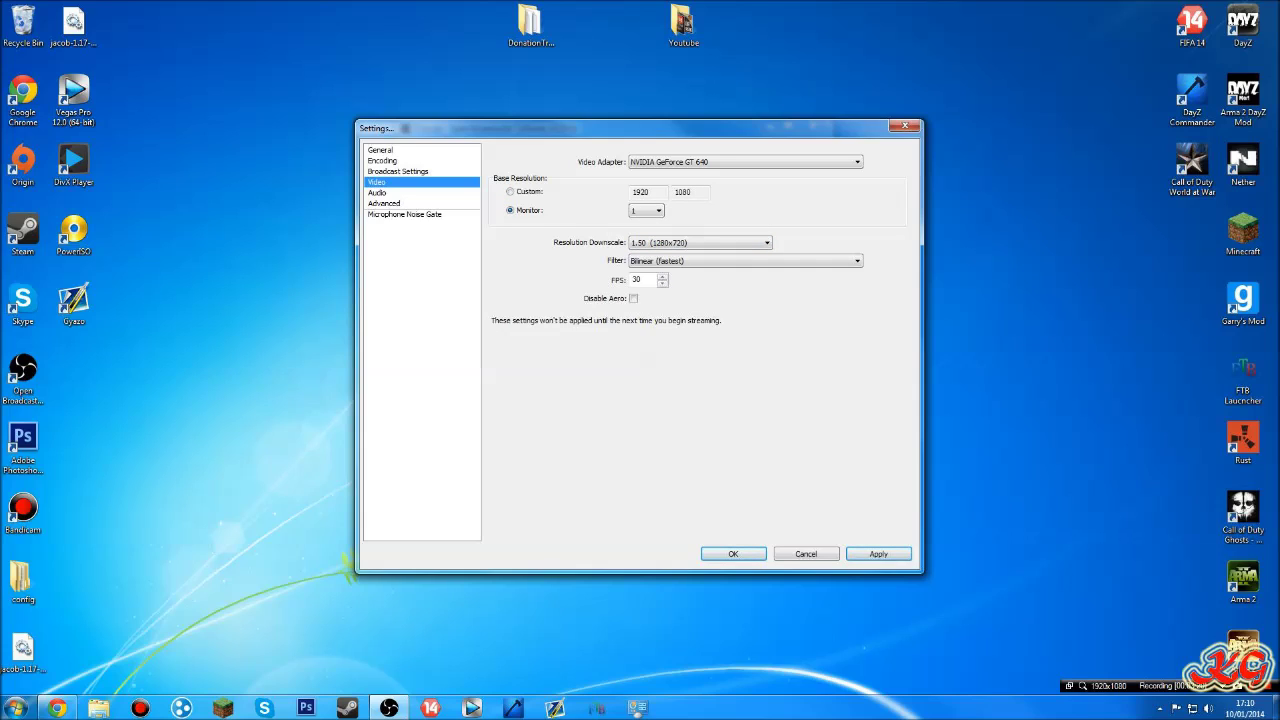
click(511, 192)
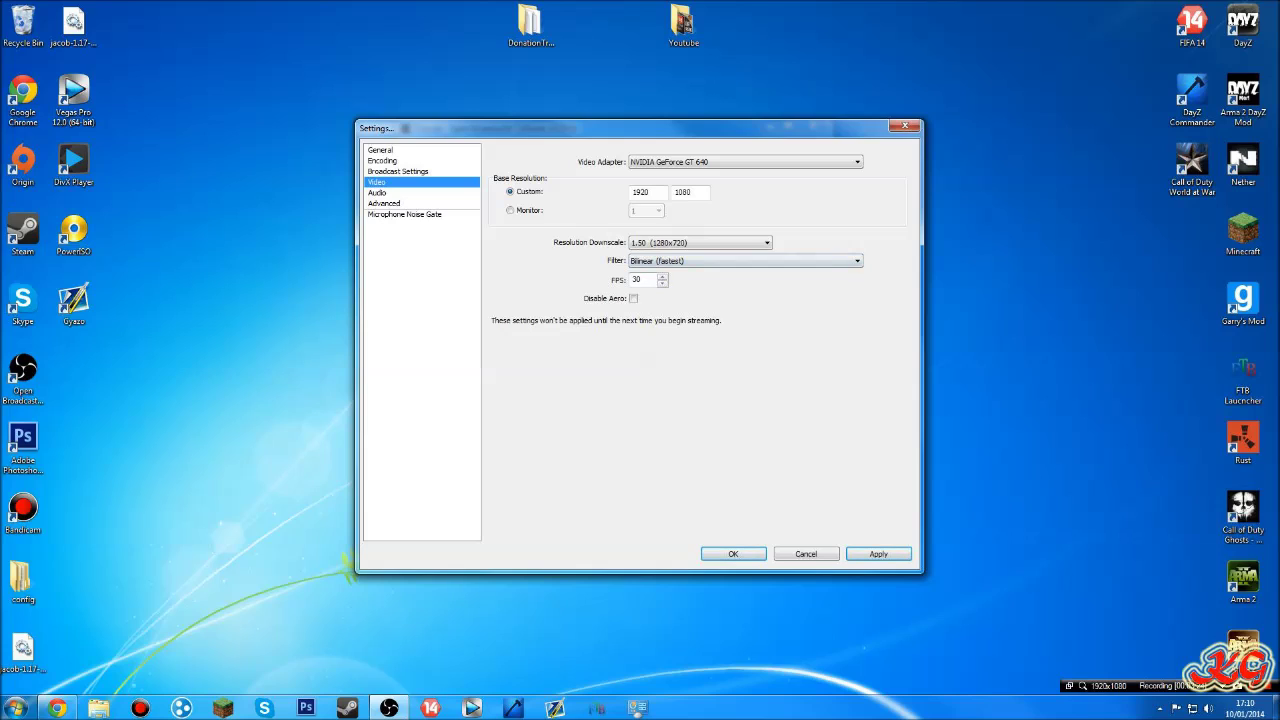
Keep the Bilinear (fastest) filter with Disable Aero unchecked, and apply the video settings
click(745, 261)
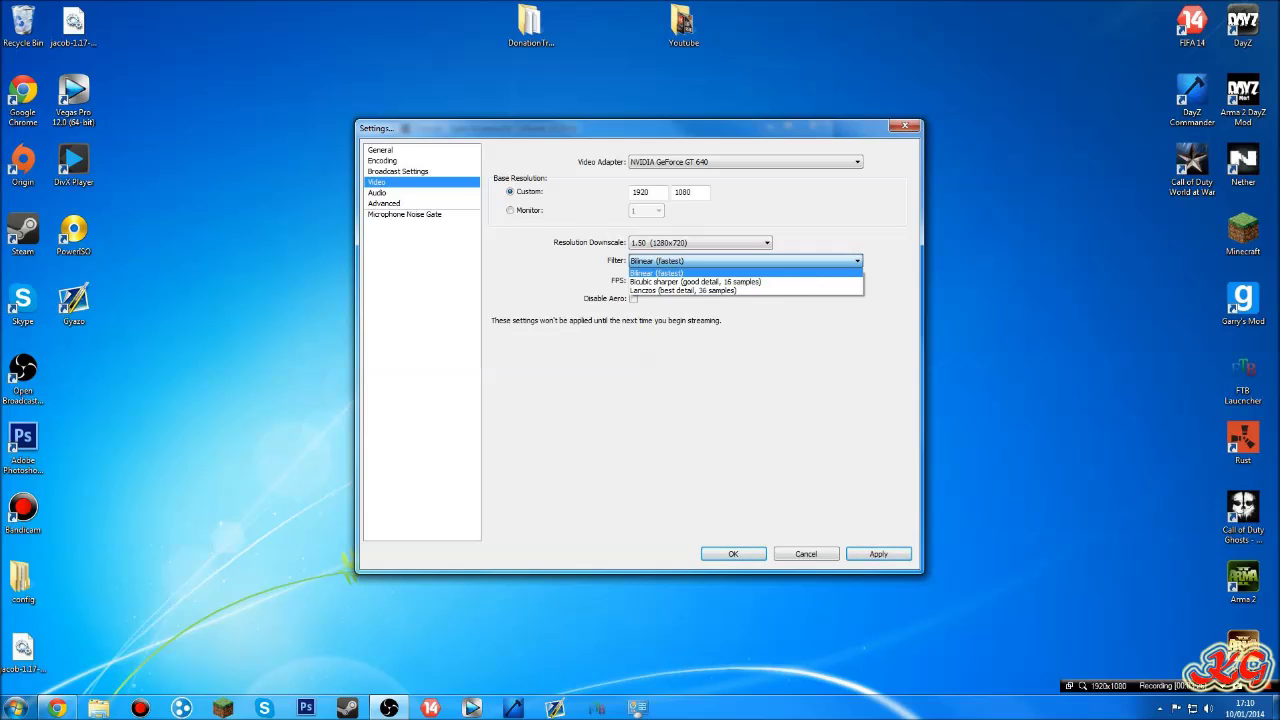
click(745, 262)
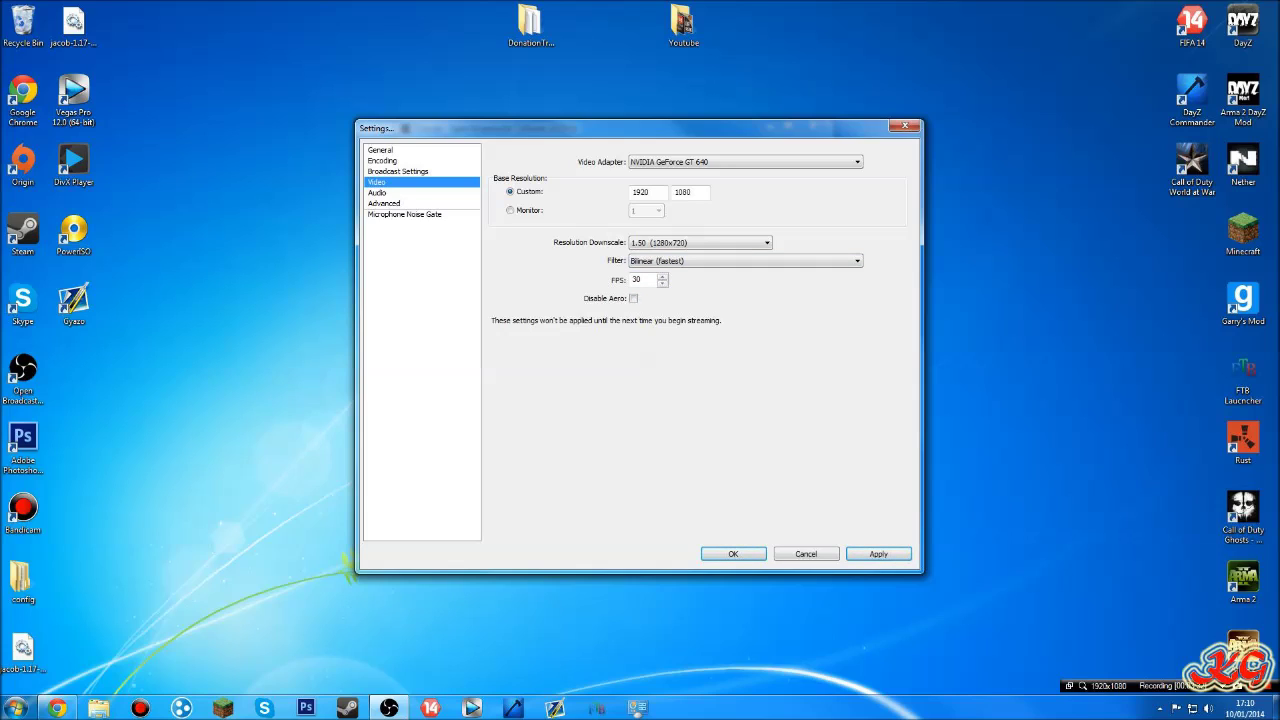
click(633, 298)
click(633, 298)
click(878, 553)
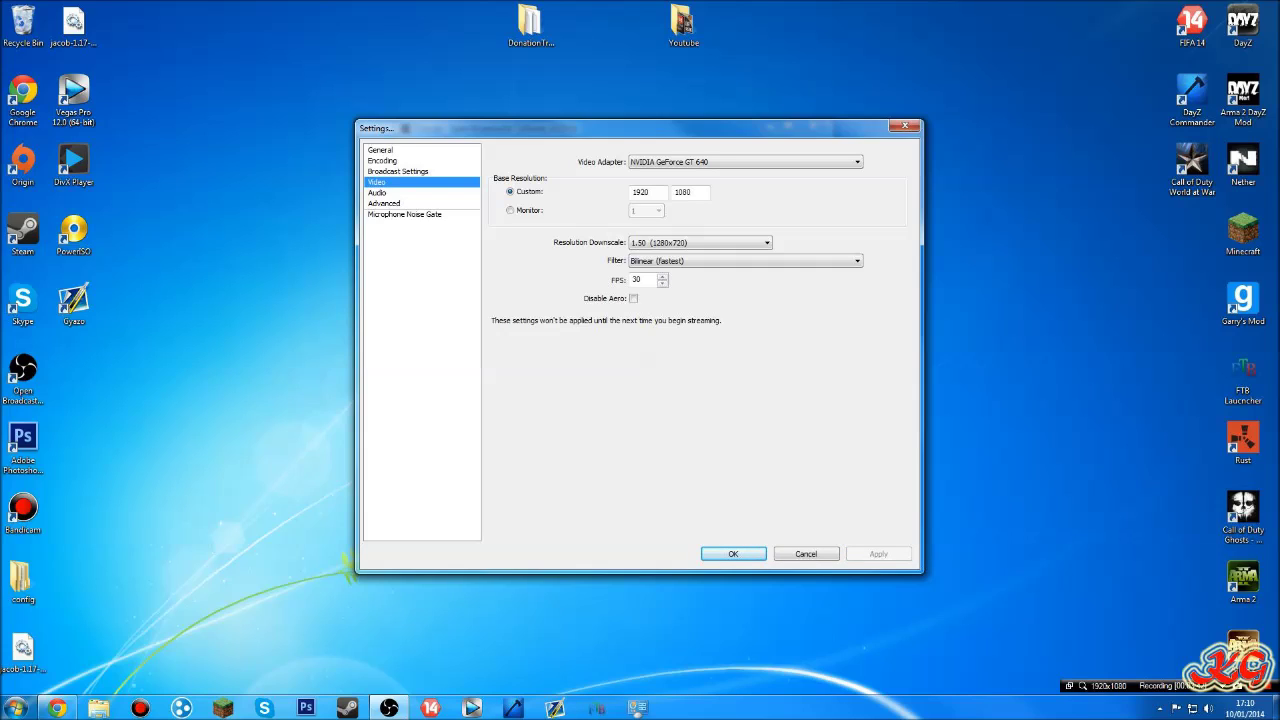
Choose Speakers (High Definition Audio Device) as the desktop audio device in the audio settings
click(377, 193)
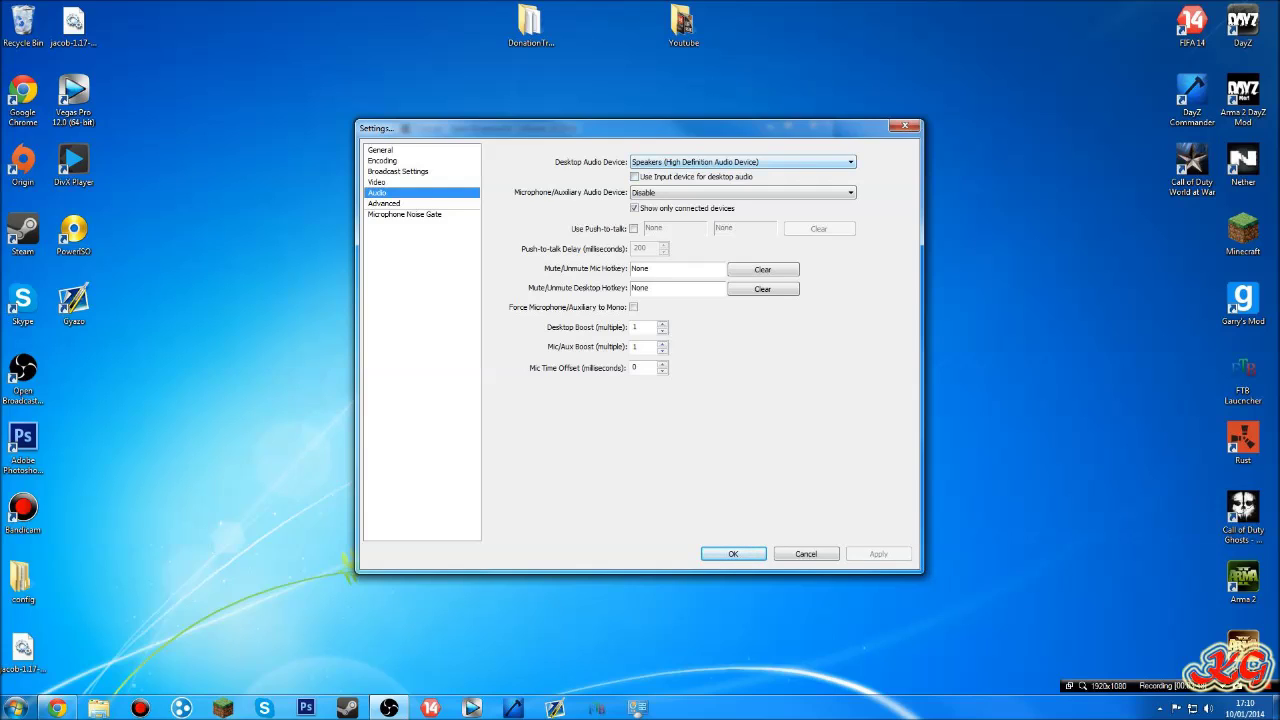
click(742, 162)
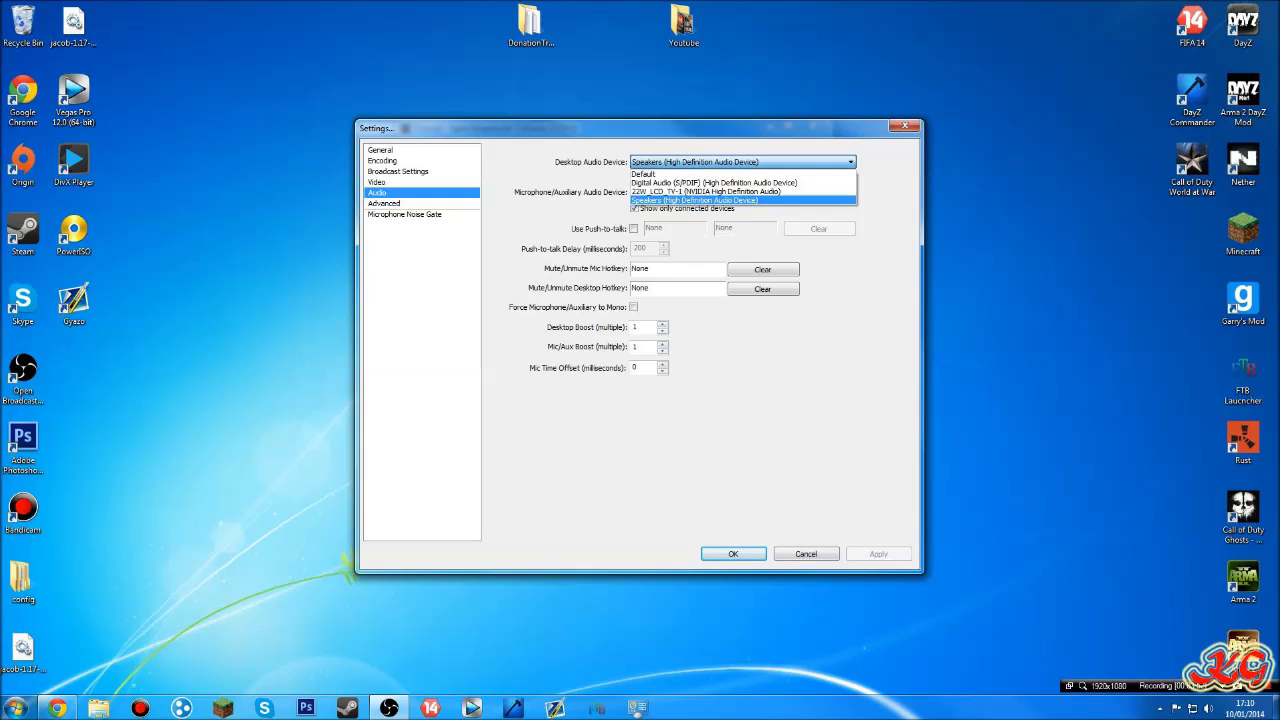
click(694, 200)
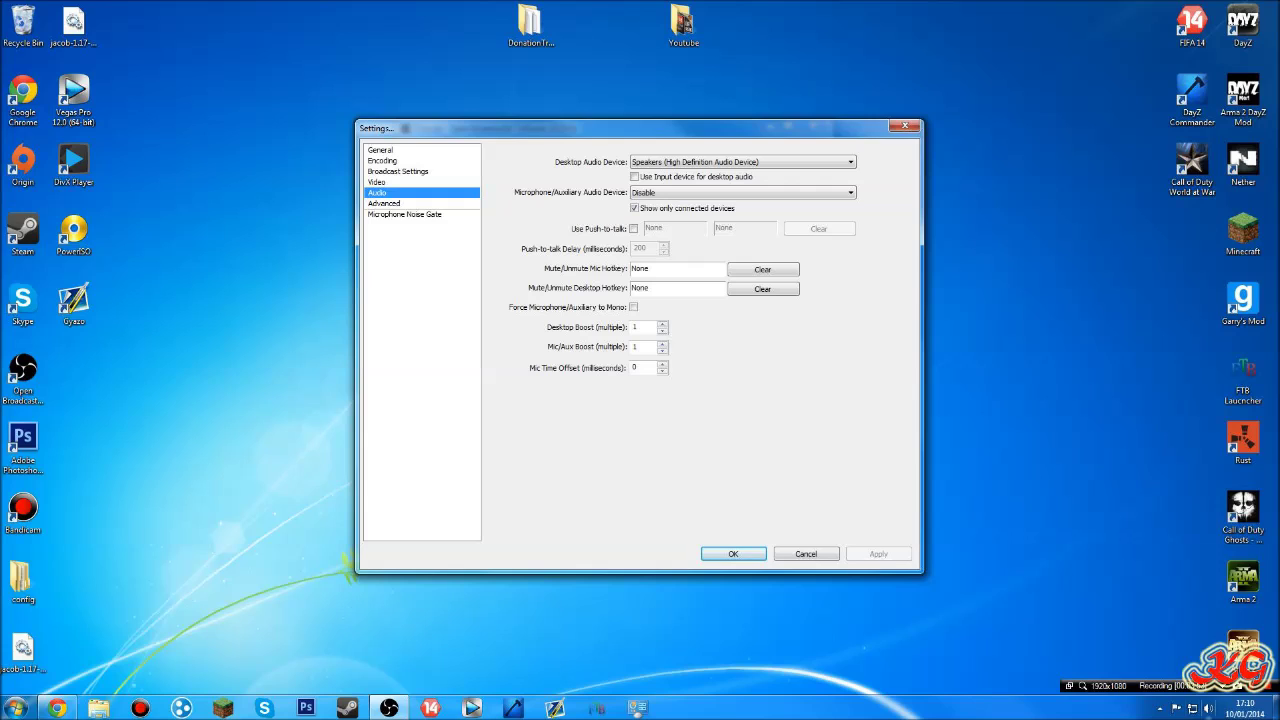
Check the default playback device in the Windows sound settings, and close them
right_click(1208, 708)
click(1172, 651)
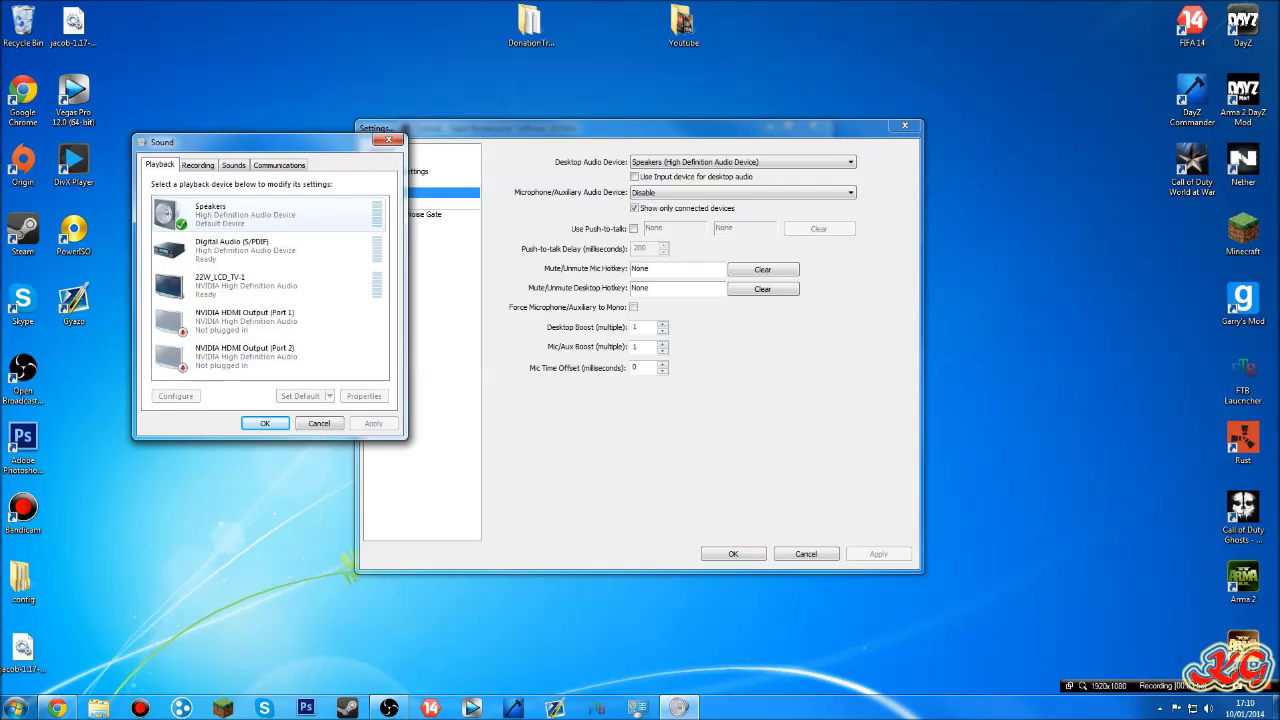
click(265, 423)
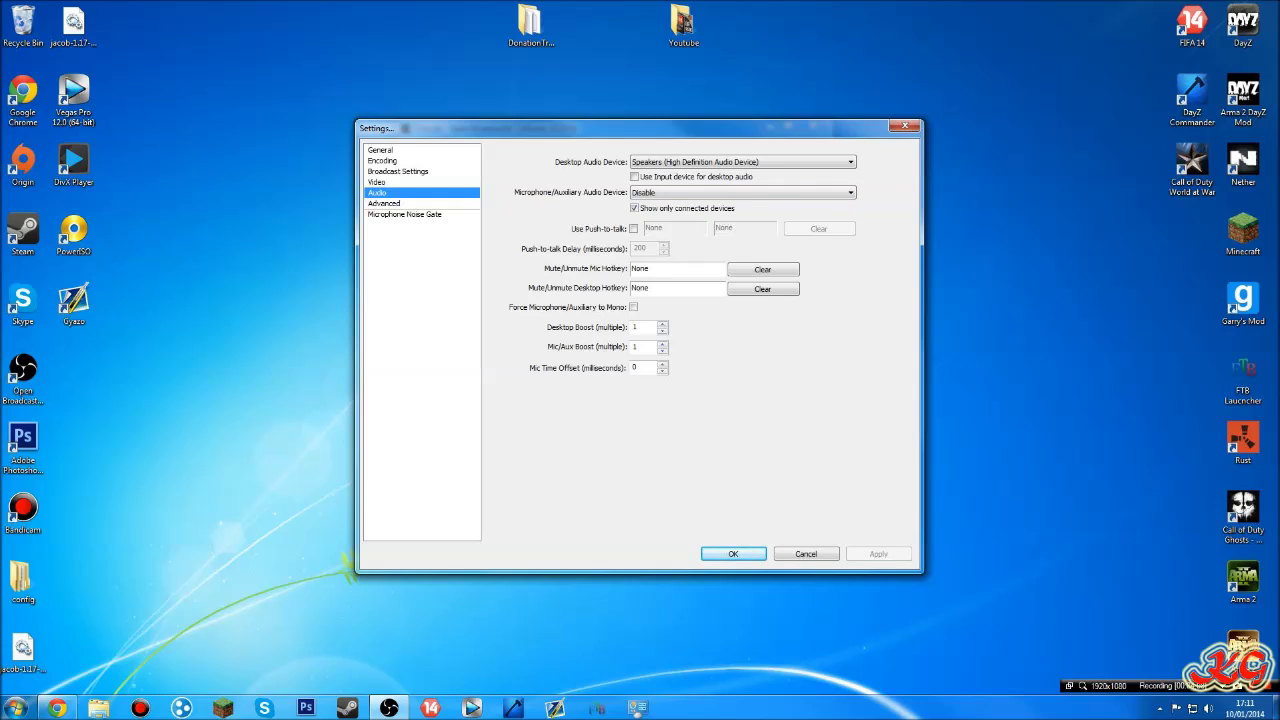
Keep the microphone/auxiliary audio device on Disable, and review the desktop audio device options while keeping Speakers (High Definition Audio Device)
click(743, 192)
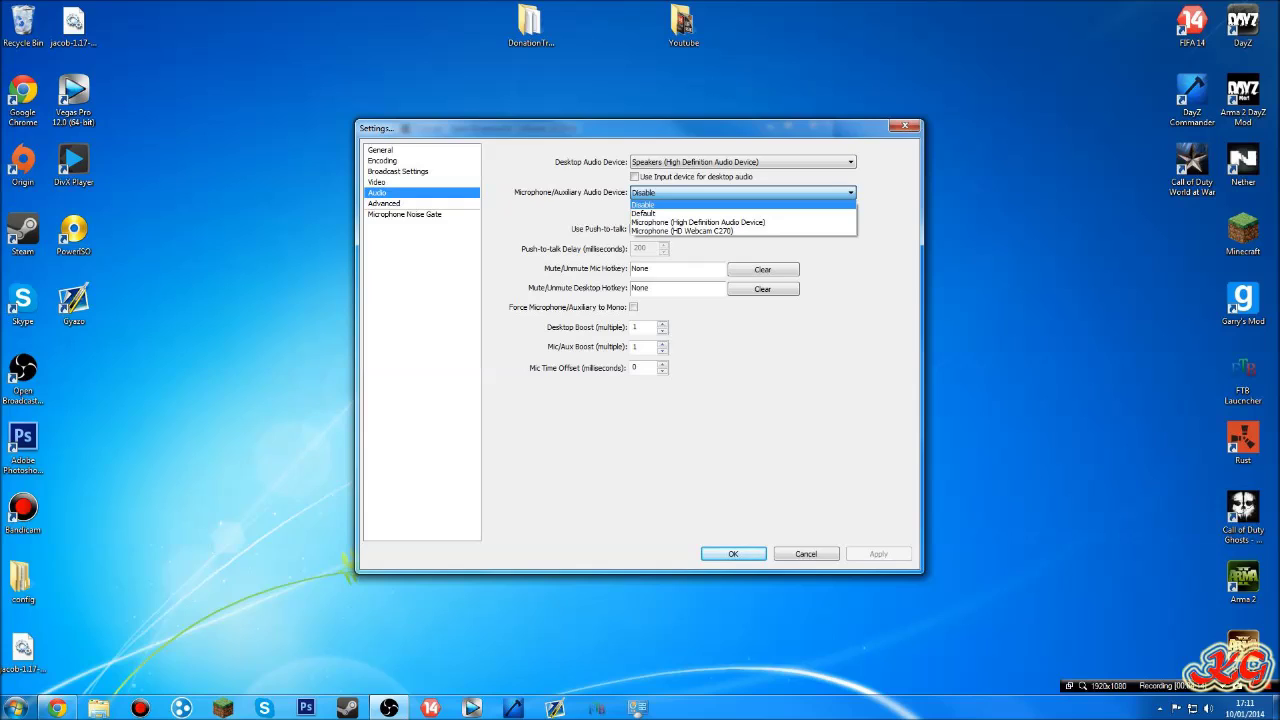
click(743, 204)
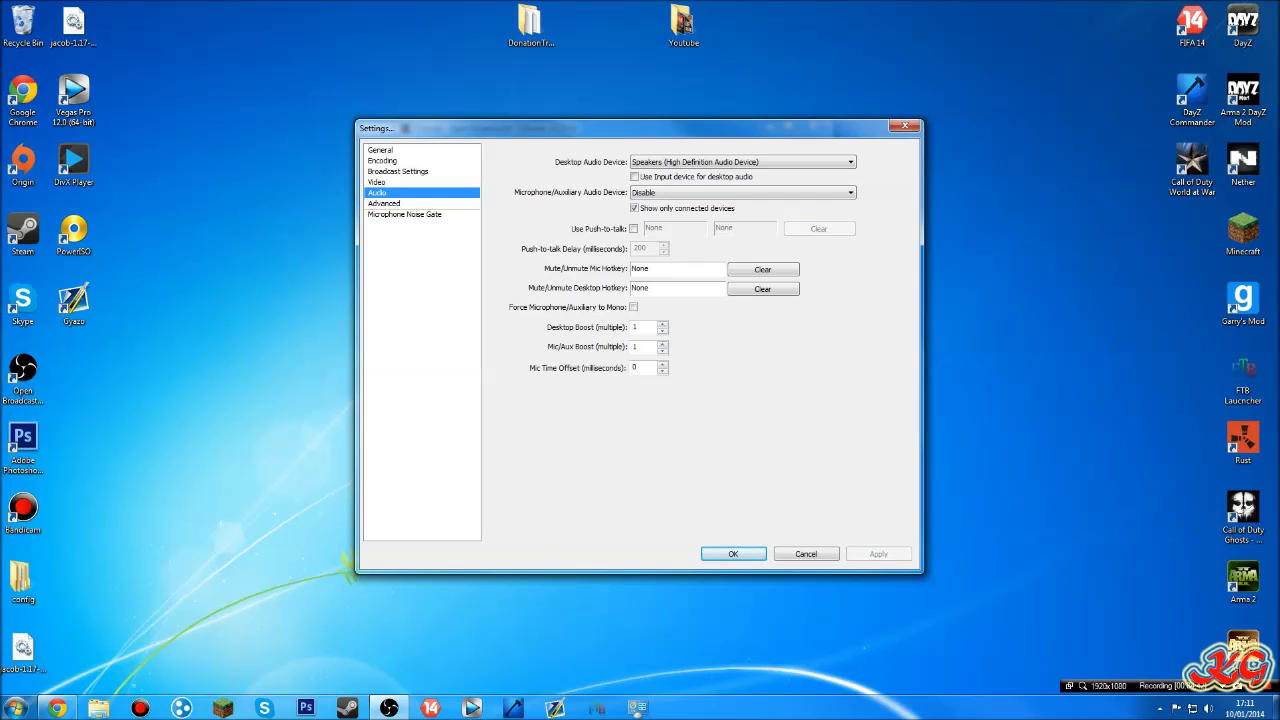
click(743, 162)
click(743, 162)
click(743, 162)
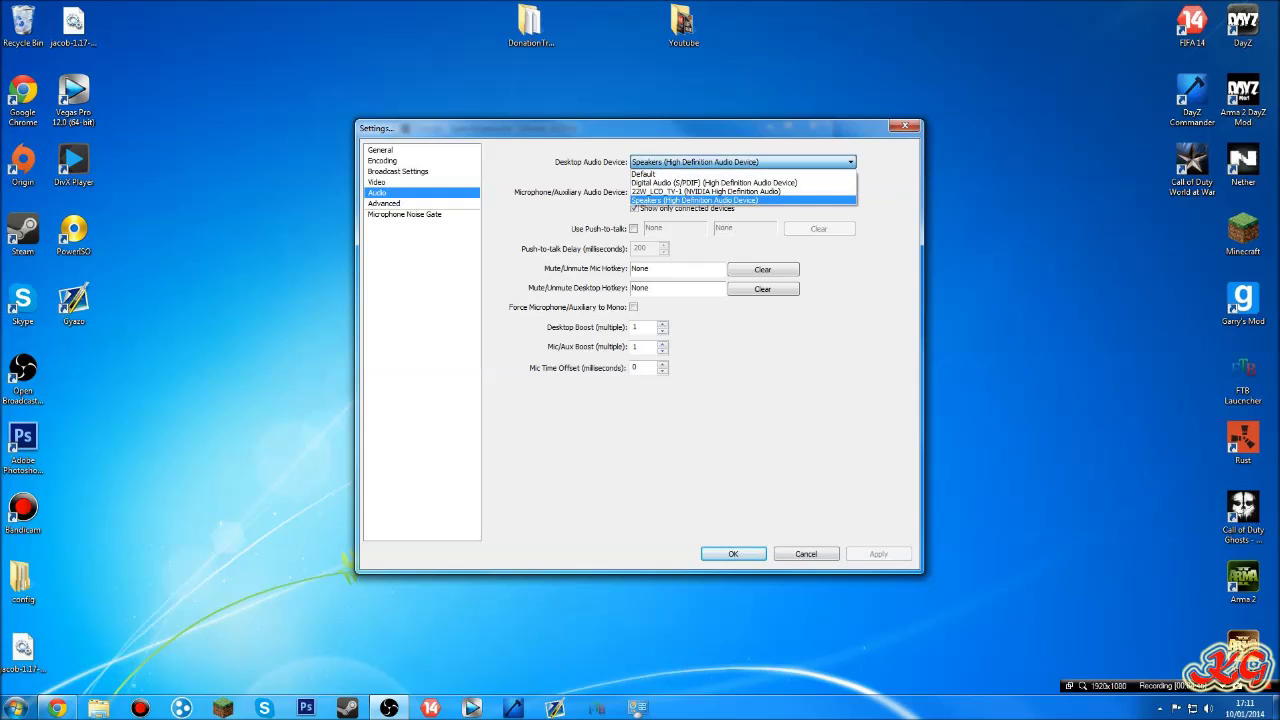
click(743, 162)
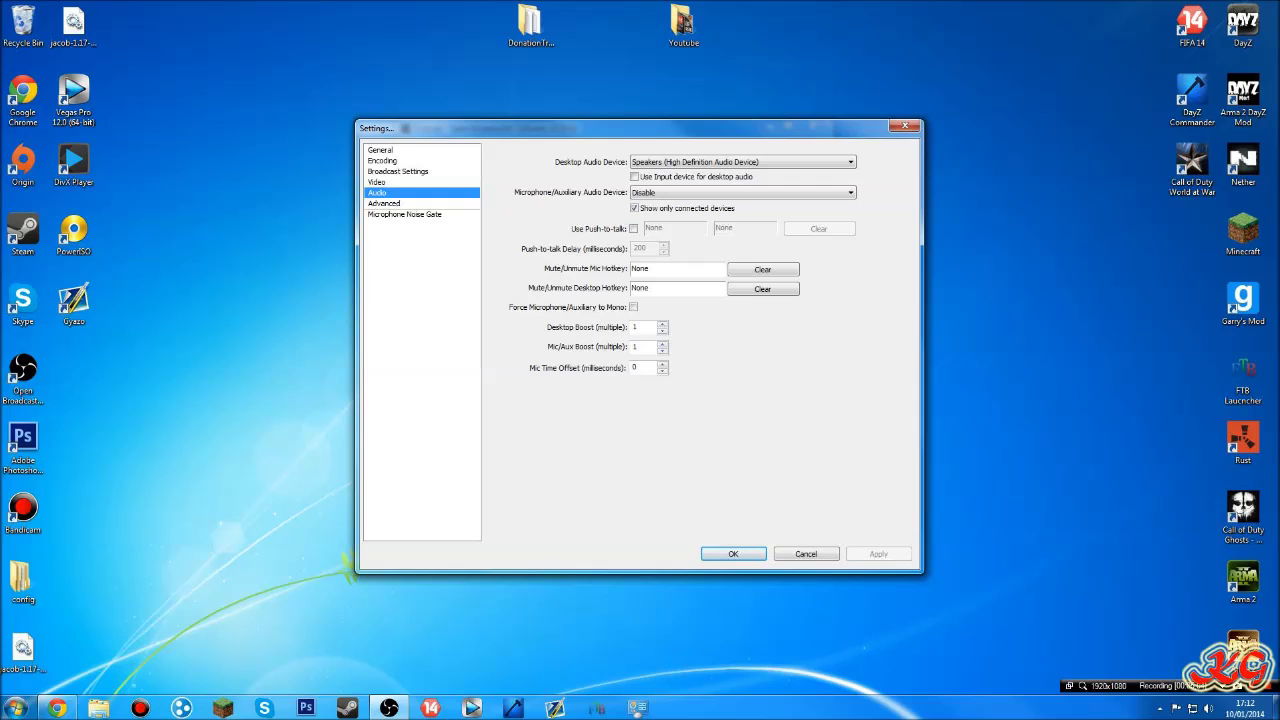
Try the High process priority class in the advanced settings, and set it back to Normal
click(384, 203)
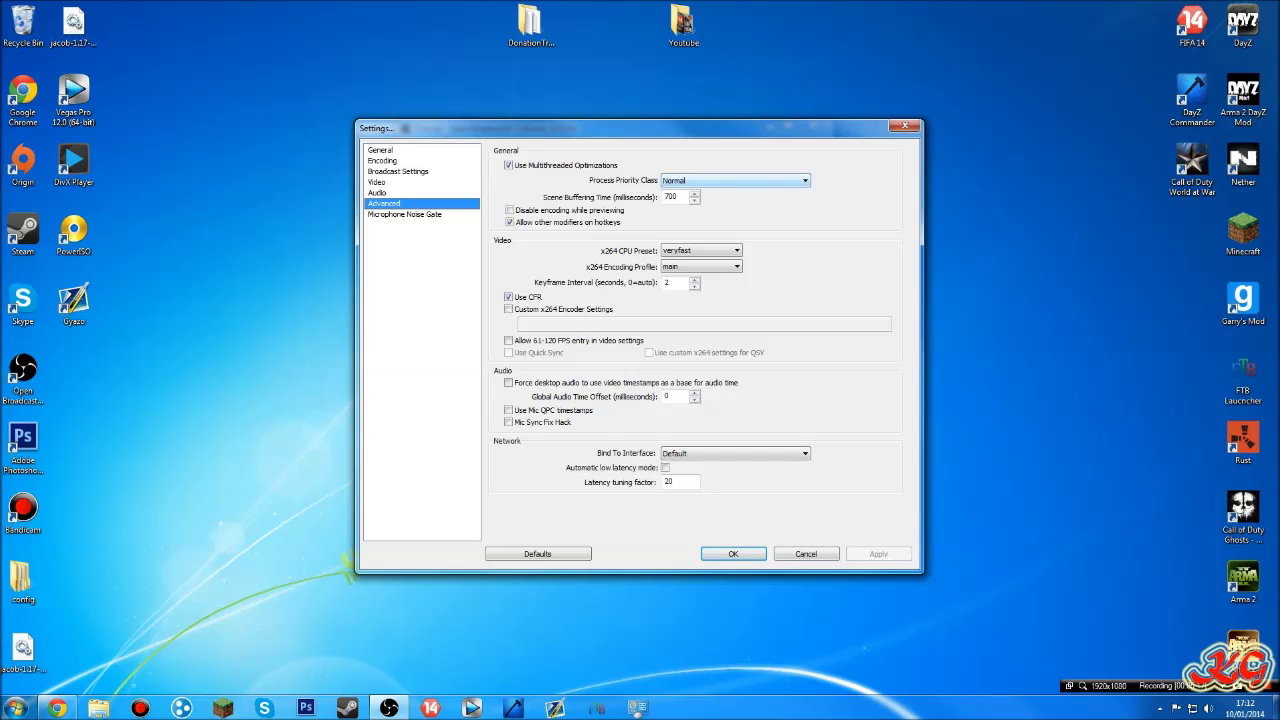
click(735, 181)
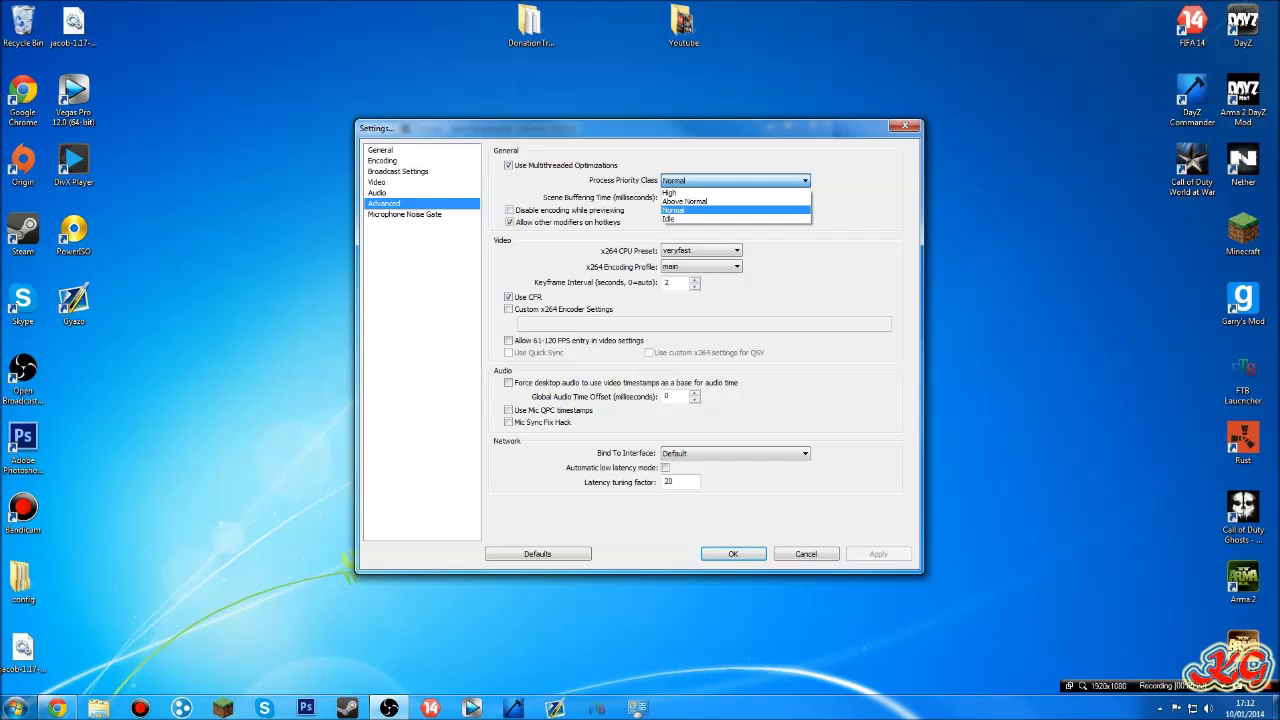
click(735, 181)
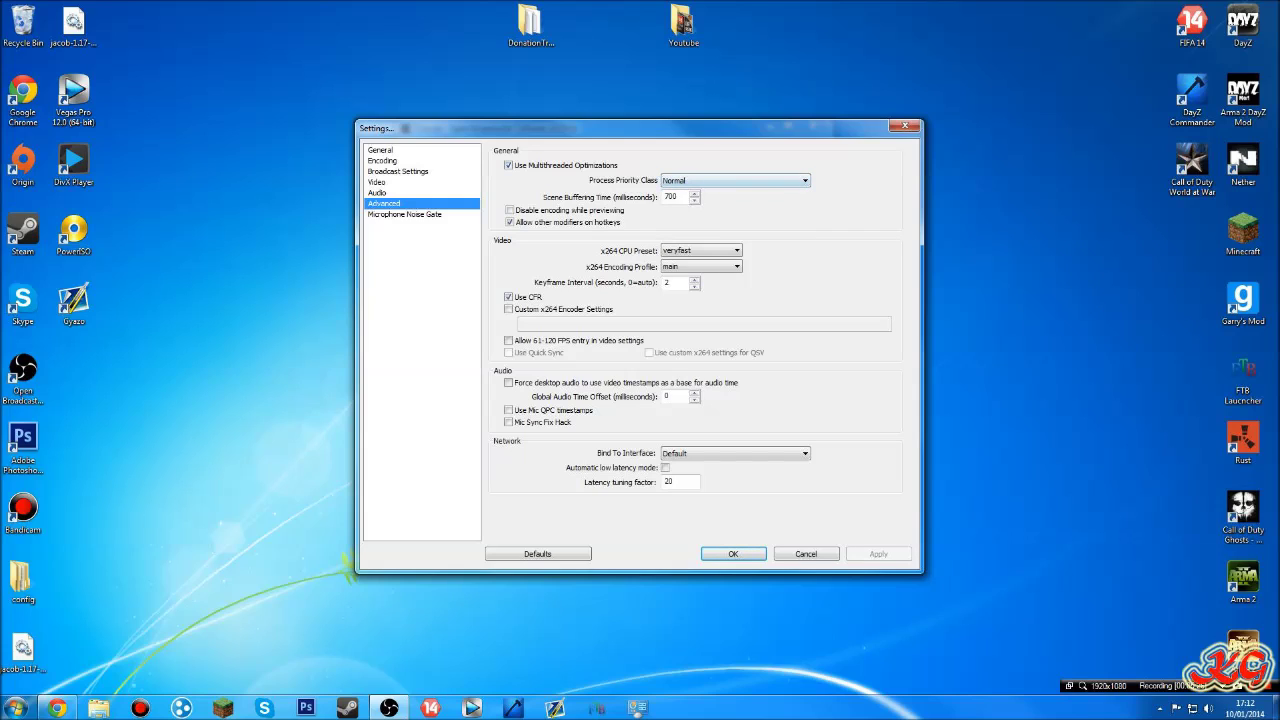
key(alt+Down)
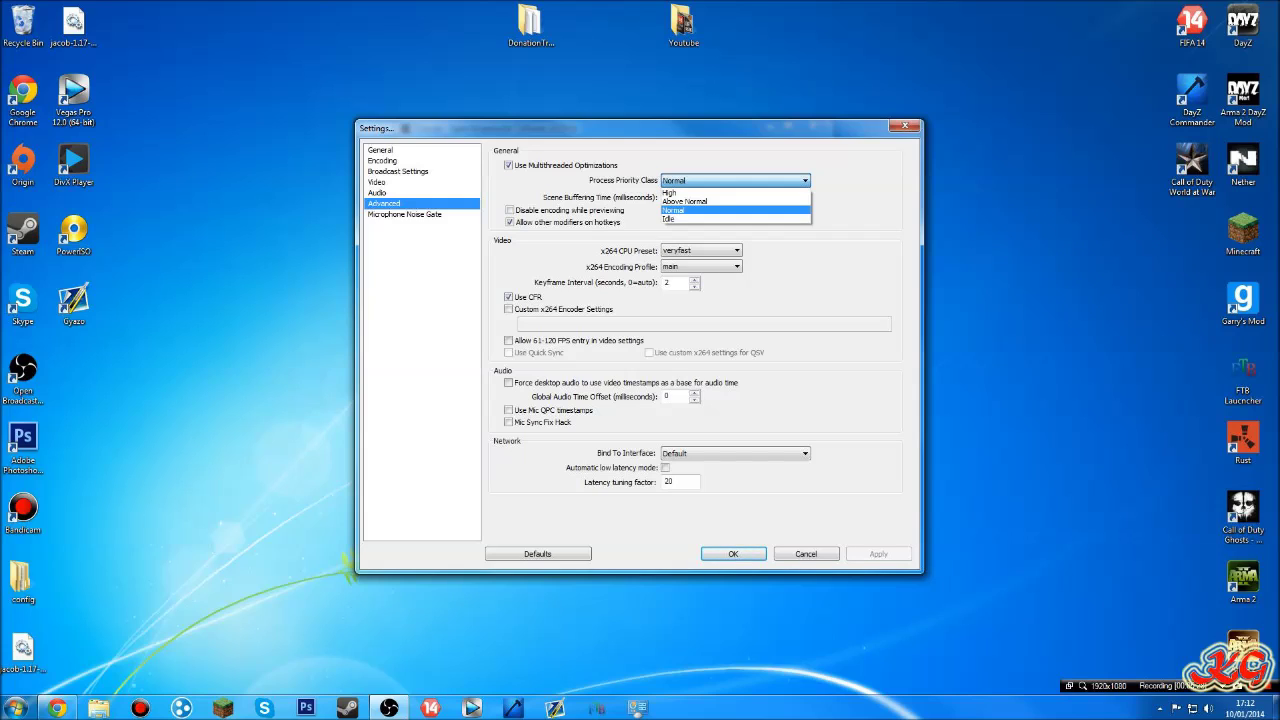
key(Up)
key(Up)
key(Return)
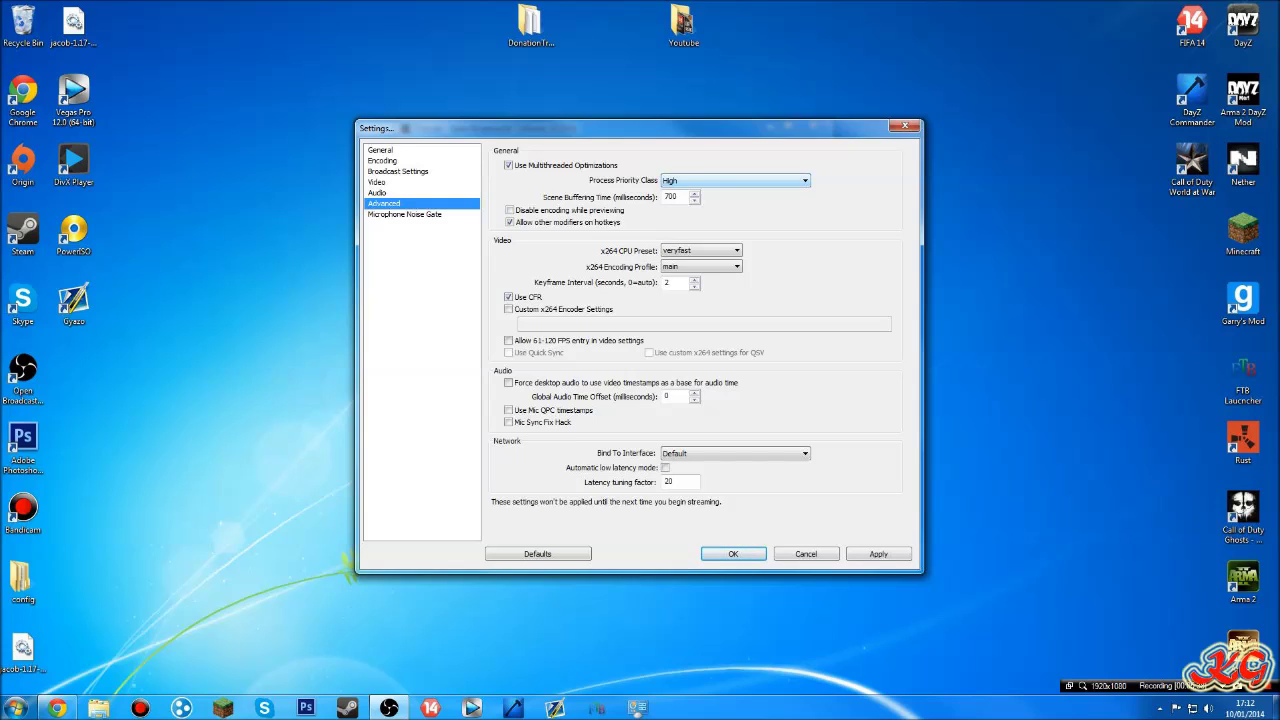
click(735, 181)
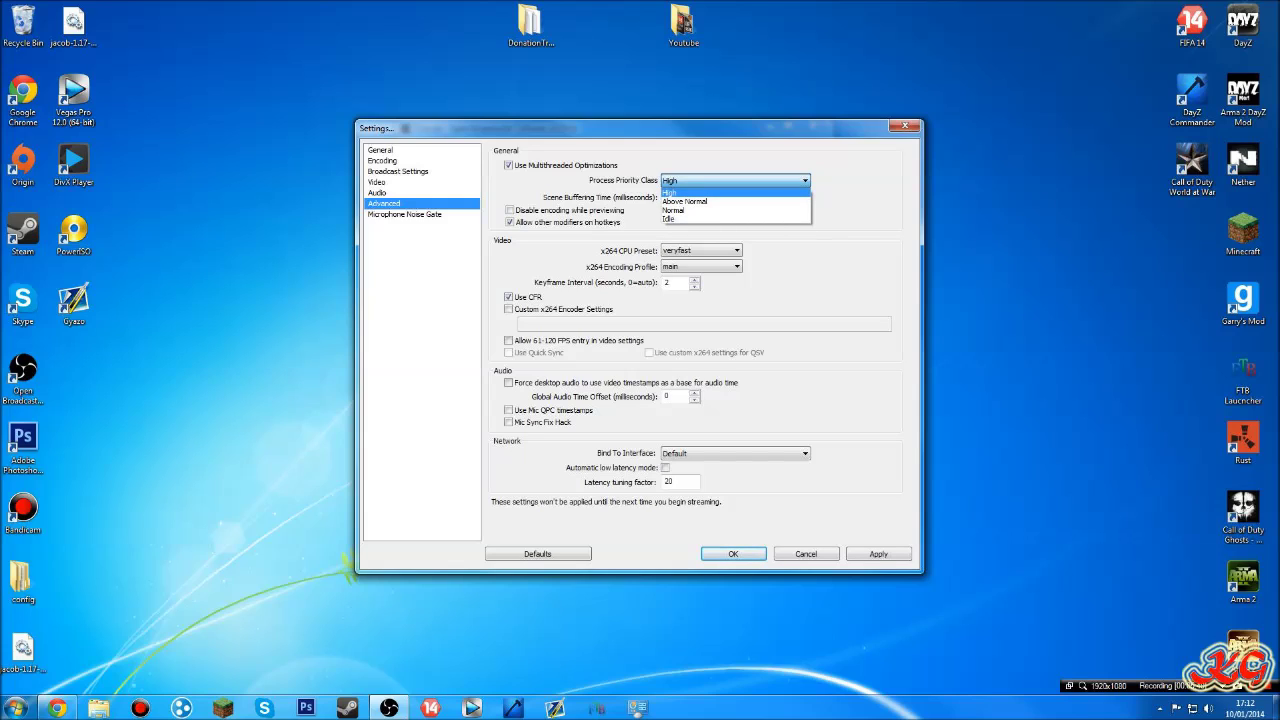
key(Down)
key(Down)
key(Return)
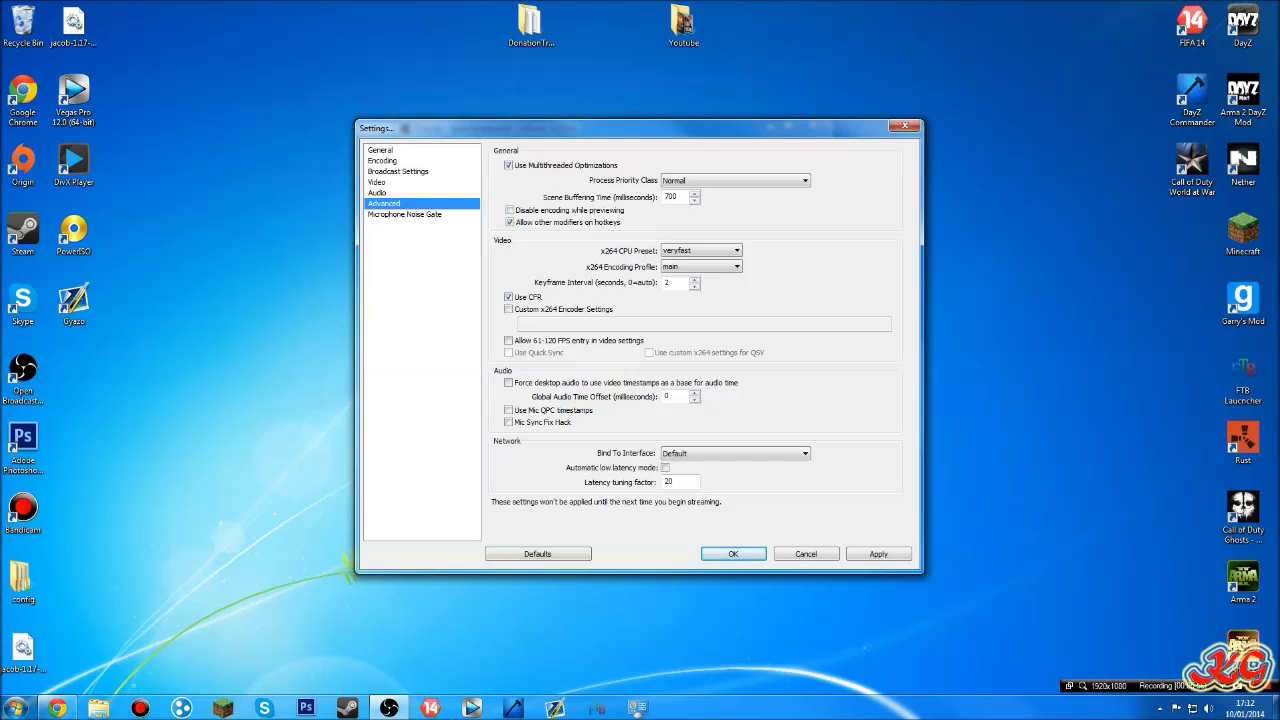
Review the available x264 CPU presets, and keep veryfast selected
click(702, 251)
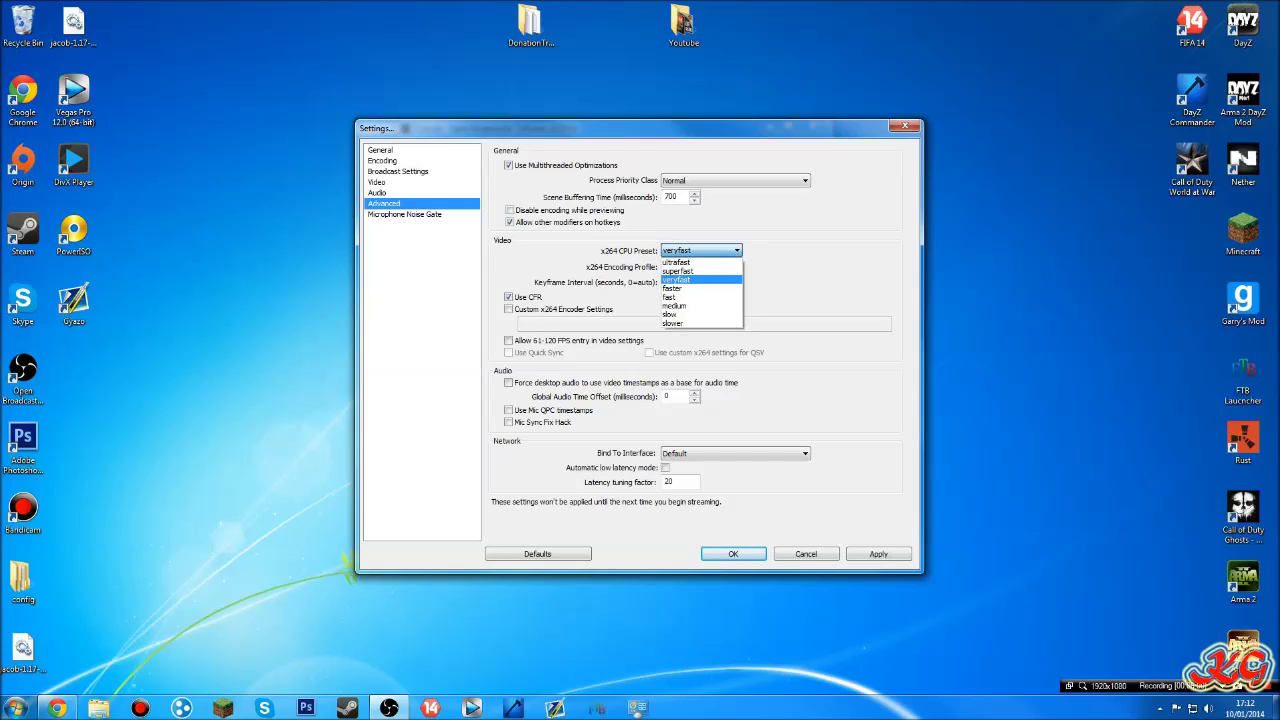
click(702, 251)
click(702, 251)
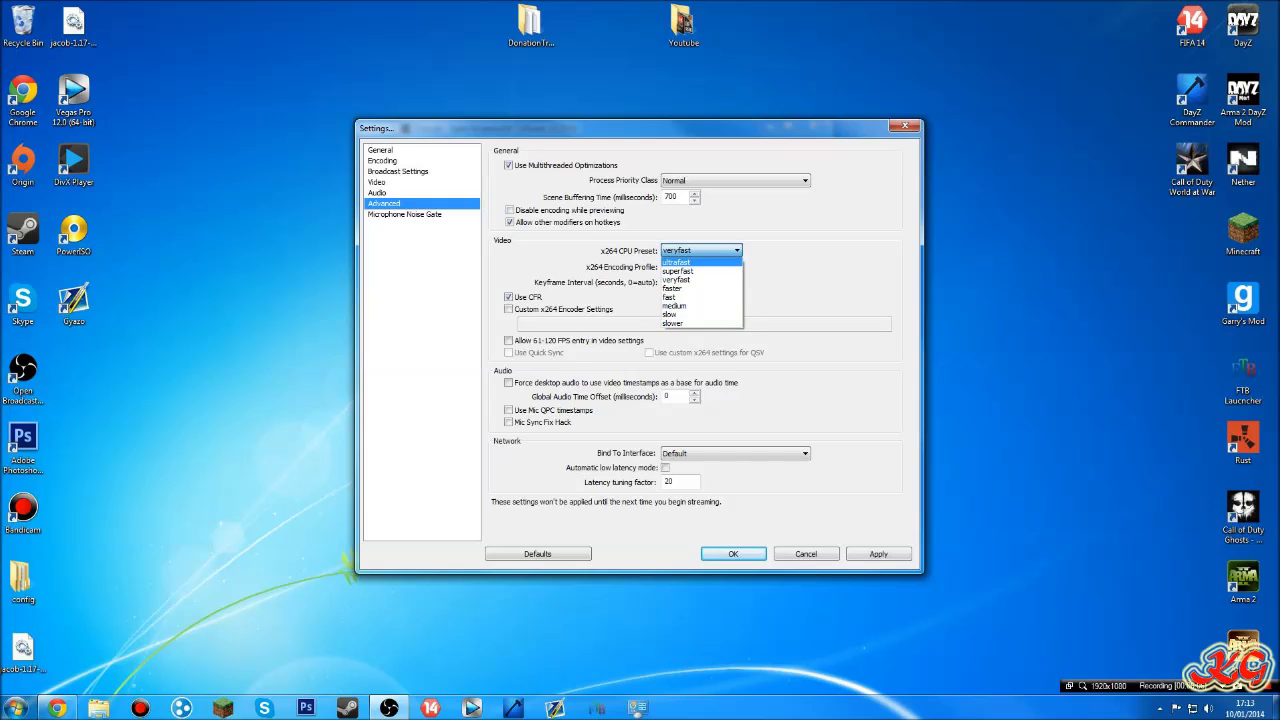
click(683, 249)
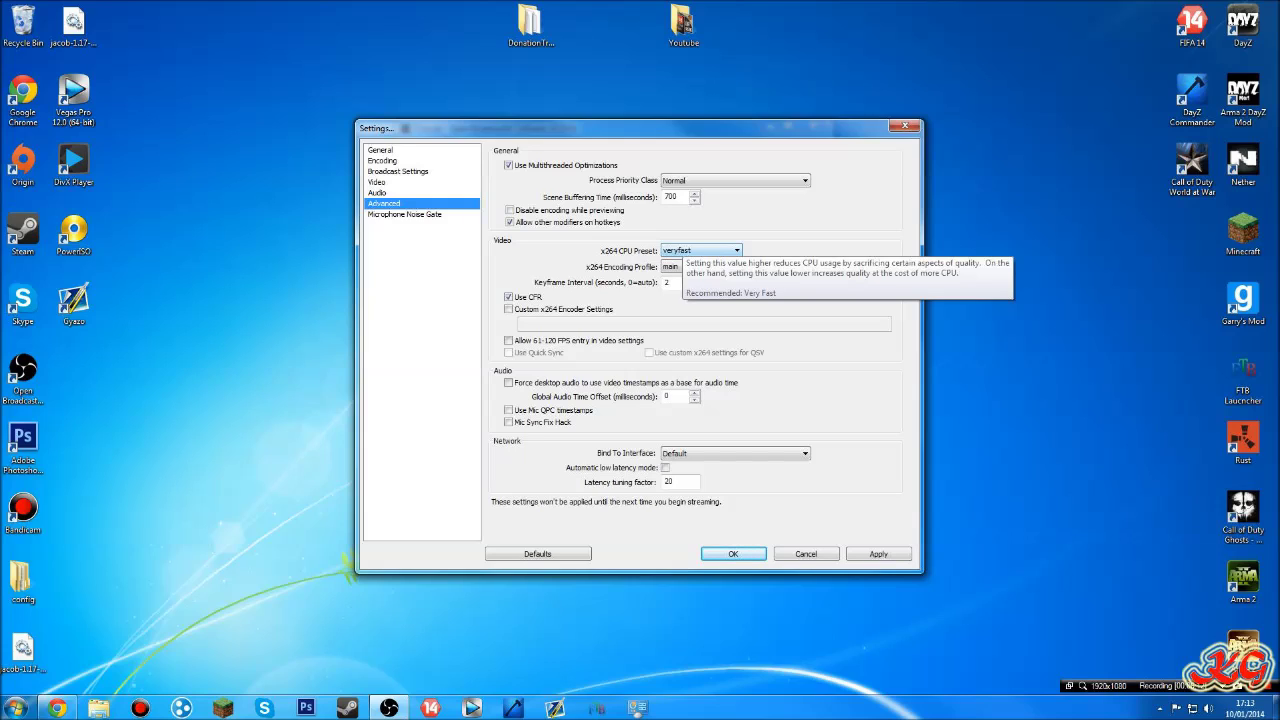
click(683, 249)
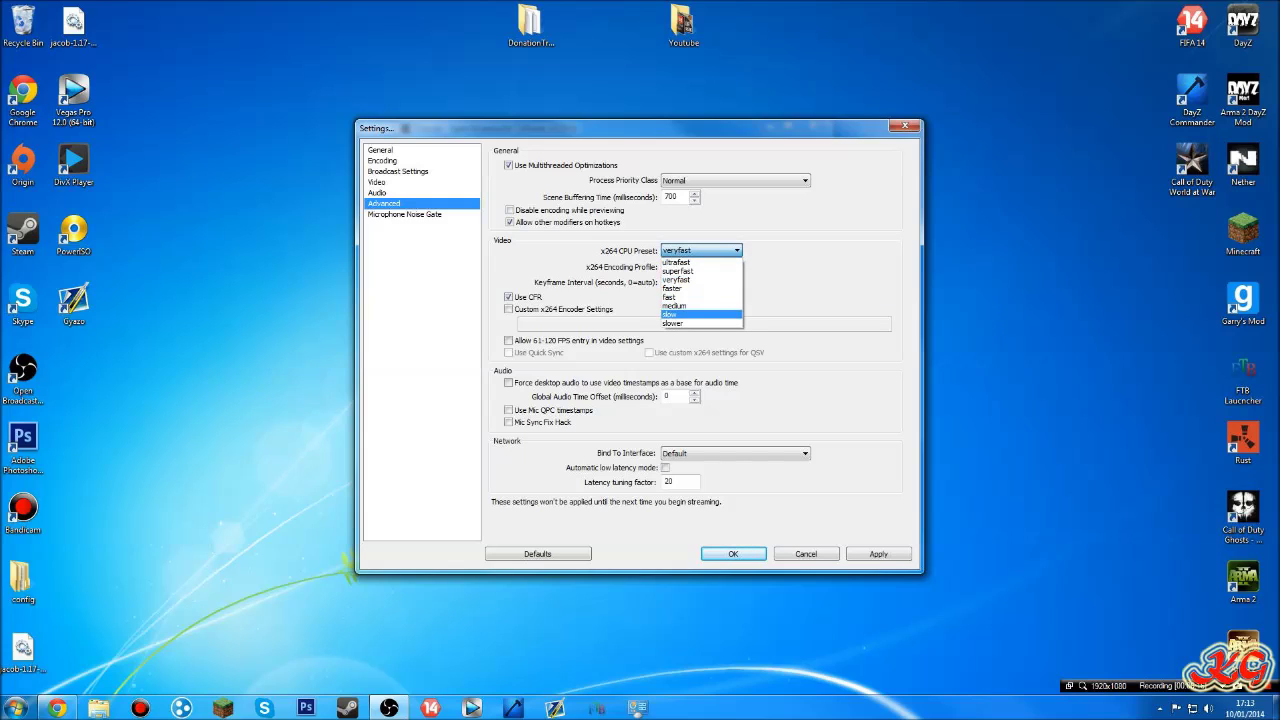
click(684, 280)
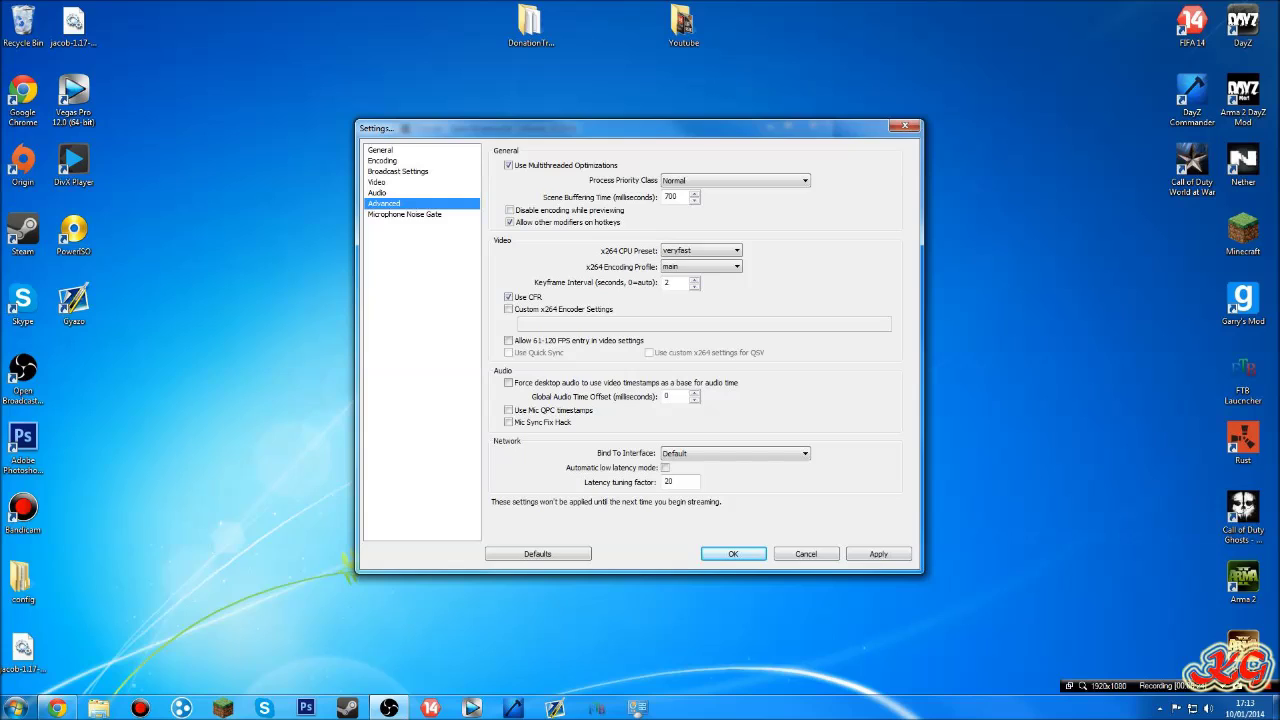
Keep the main x264 encoding profile and the Default network interface, and apply the advanced settings
click(701, 267)
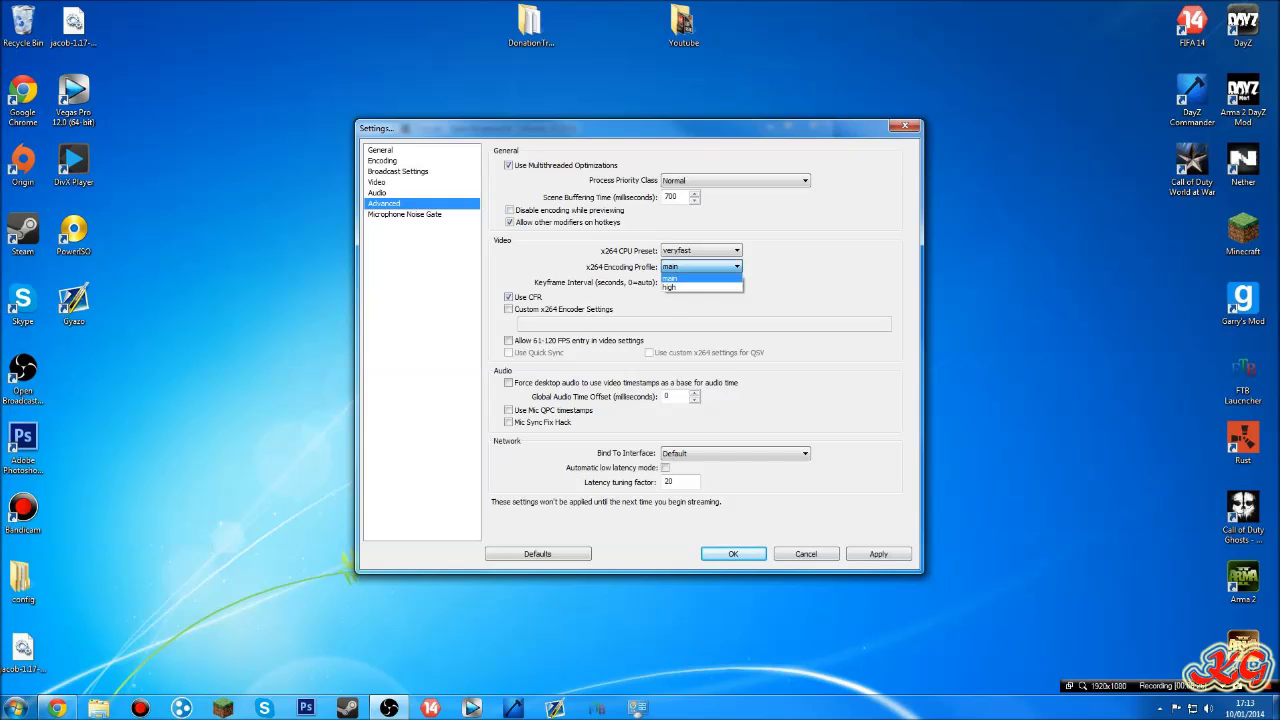
click(701, 267)
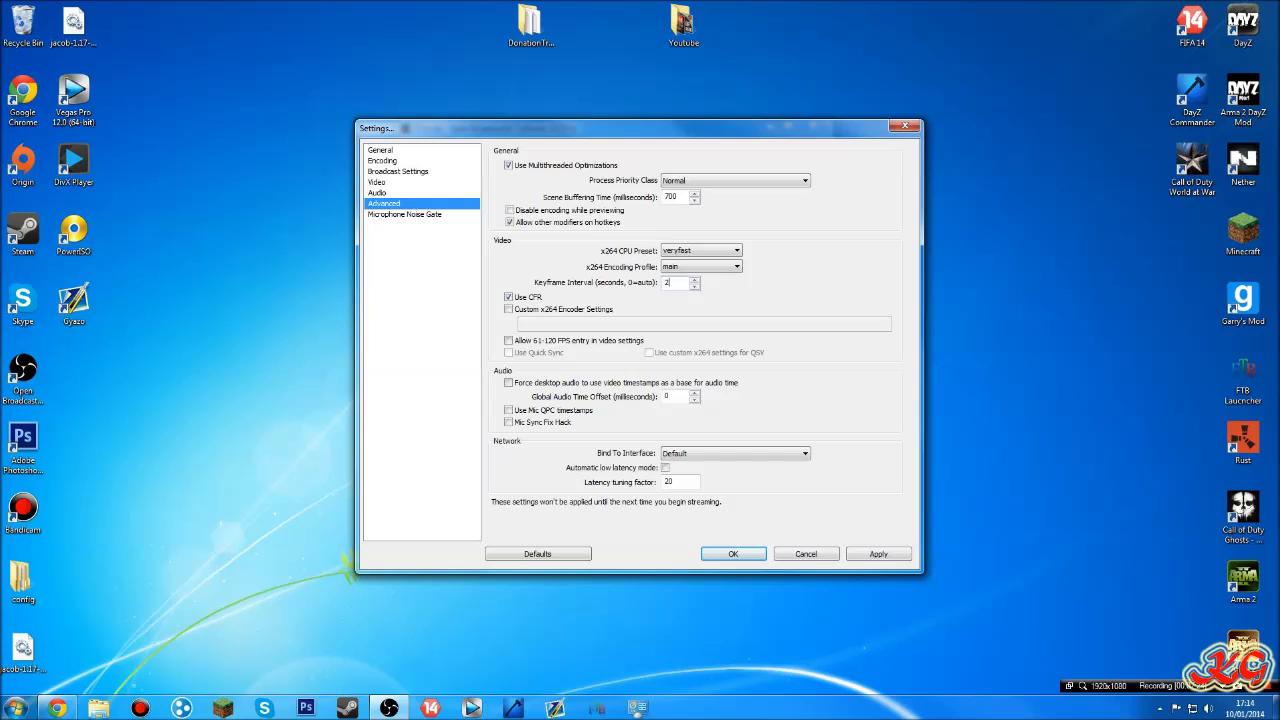
click(735, 454)
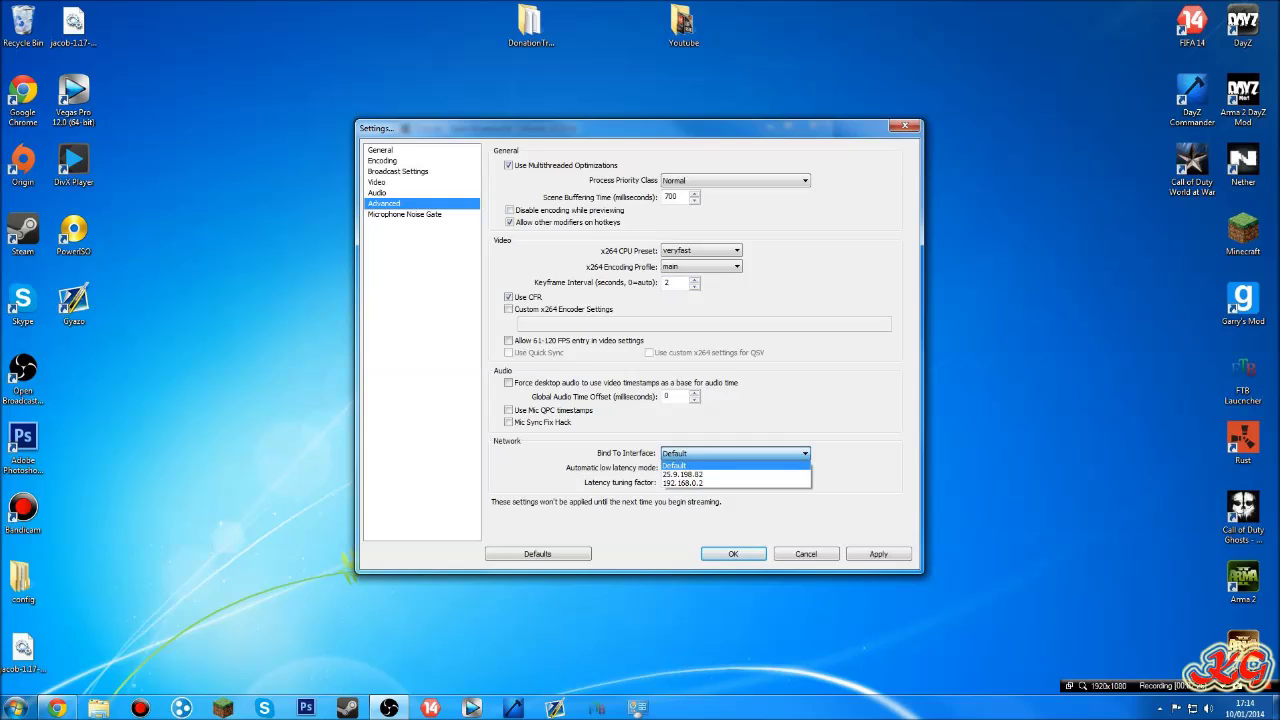
click(735, 456)
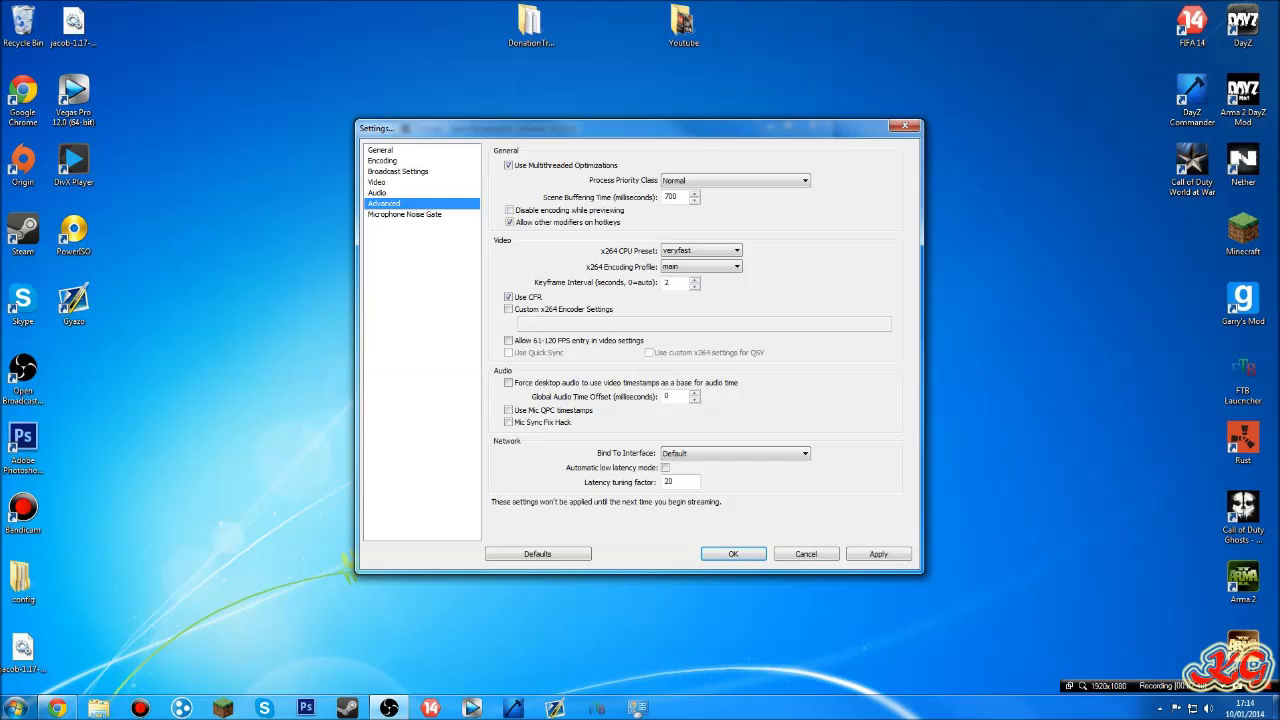
click(878, 554)
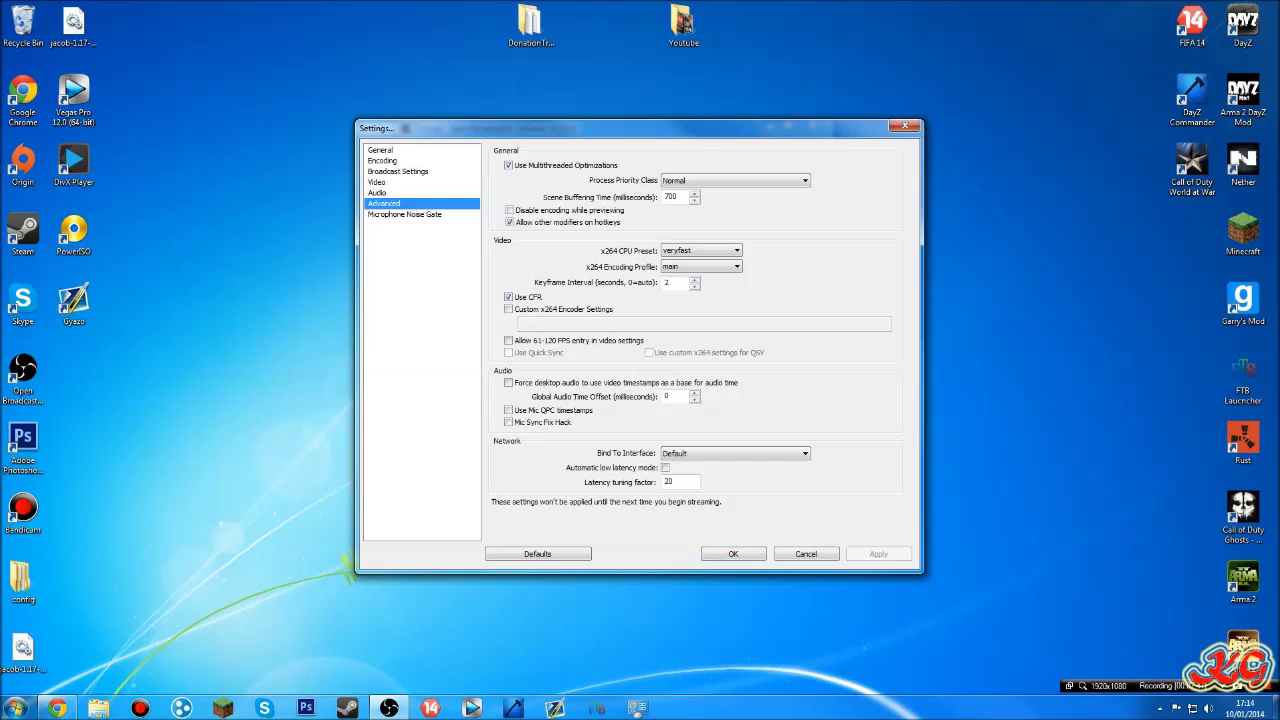
View the microphone noise gate settings, leave the noise gate disabled, and confirm the settings dialog
click(405, 214)
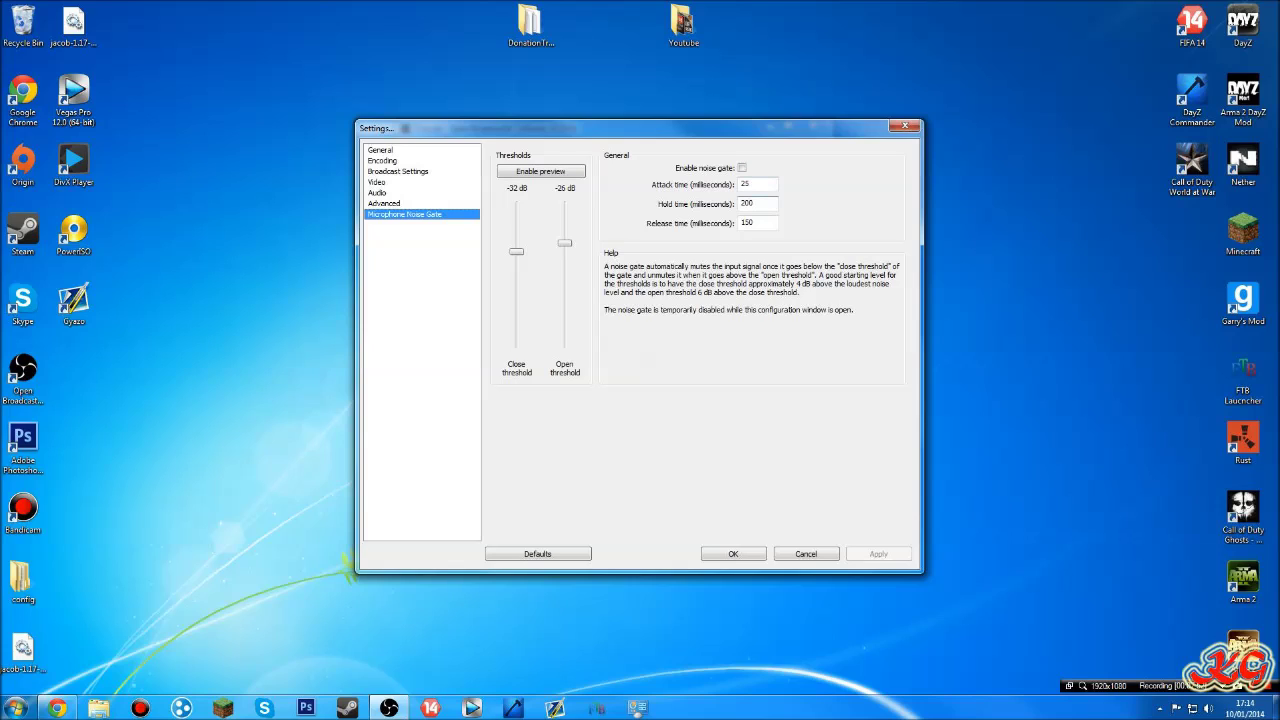
click(733, 553)
drag(660, 128, 696, 119)
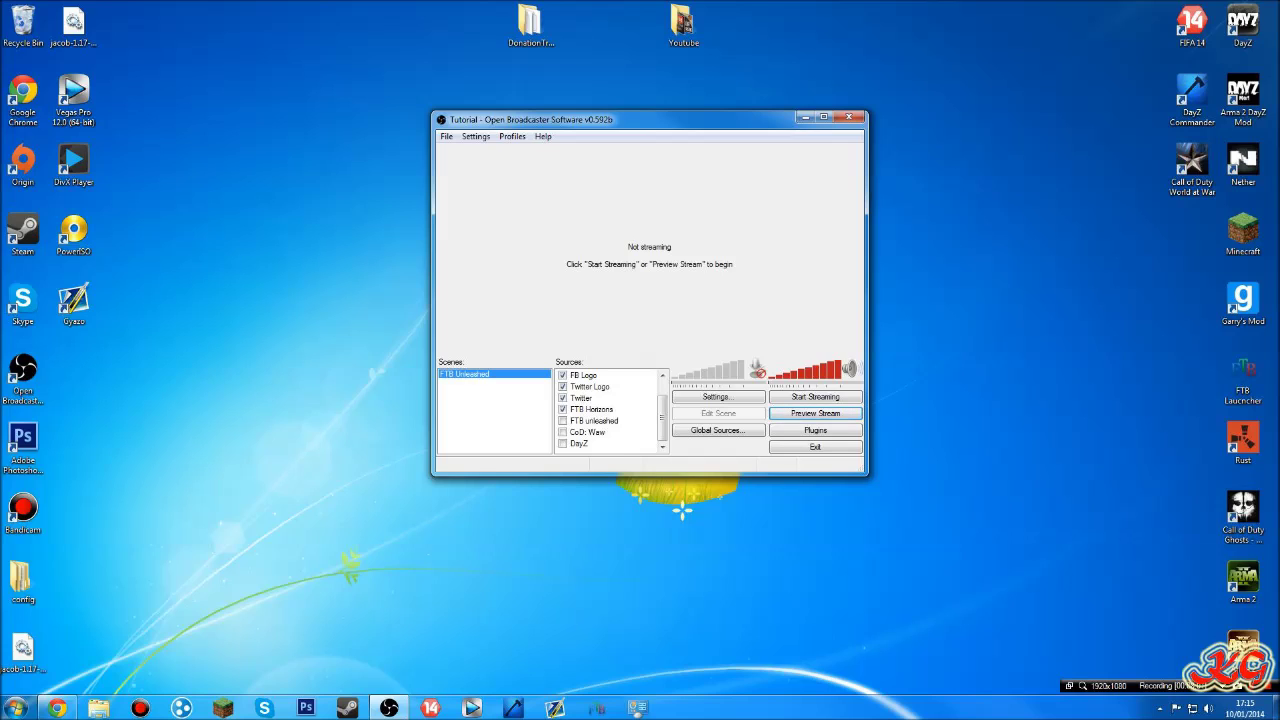
Add a new scene named Tutorial
right_click(520, 410)
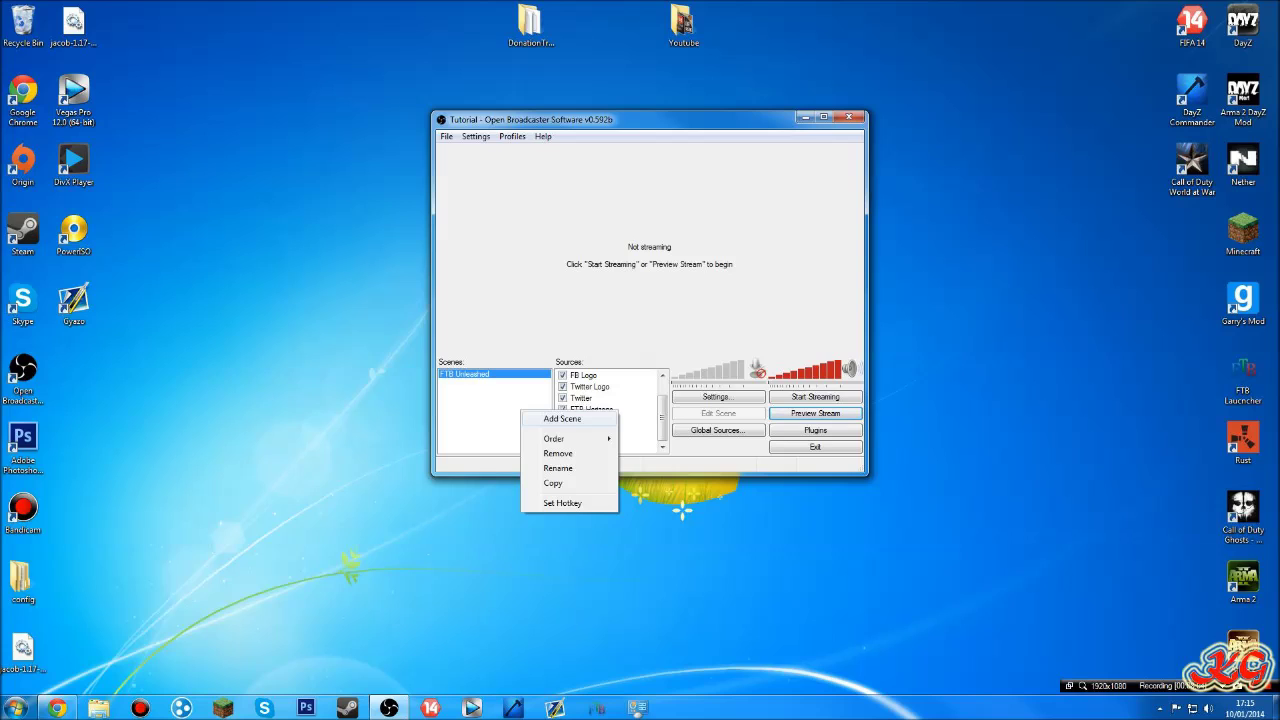
click(562, 418)
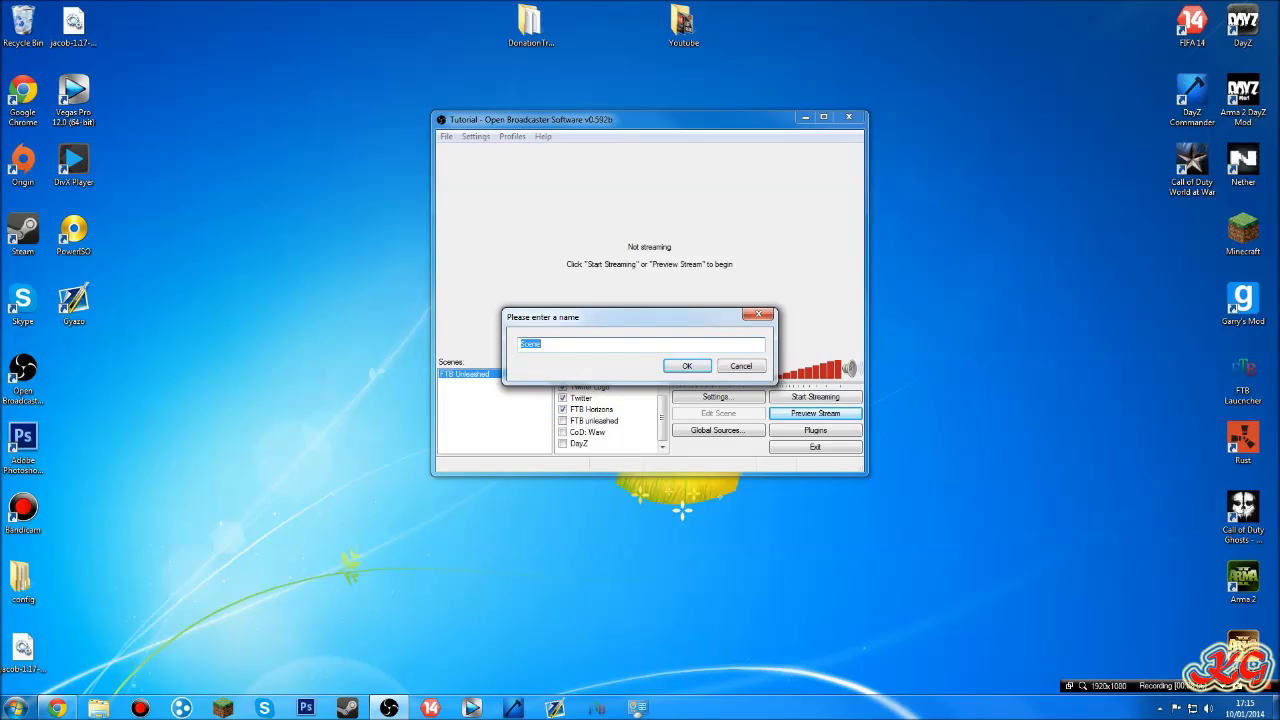
text(Tutorial)
key(Return)
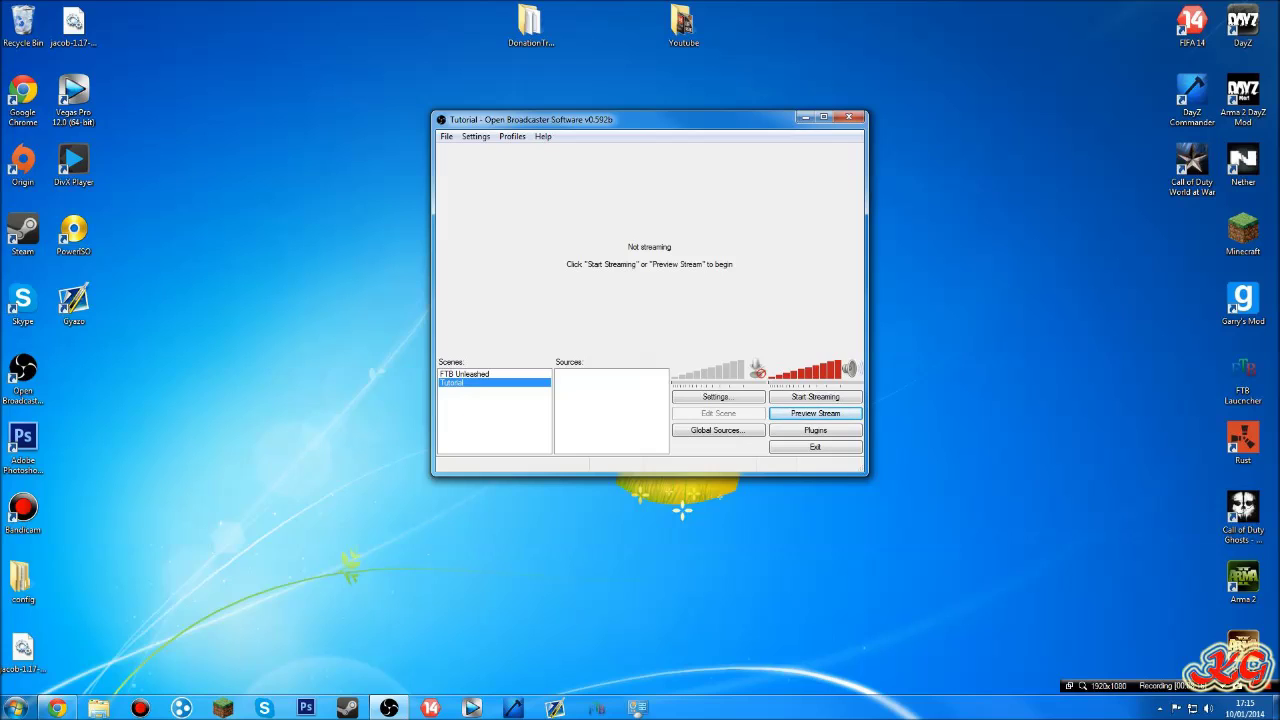
Add a Game Capture source named FTB to the Tutorial scene
right_click(586, 409)
mouse_move(620, 416)
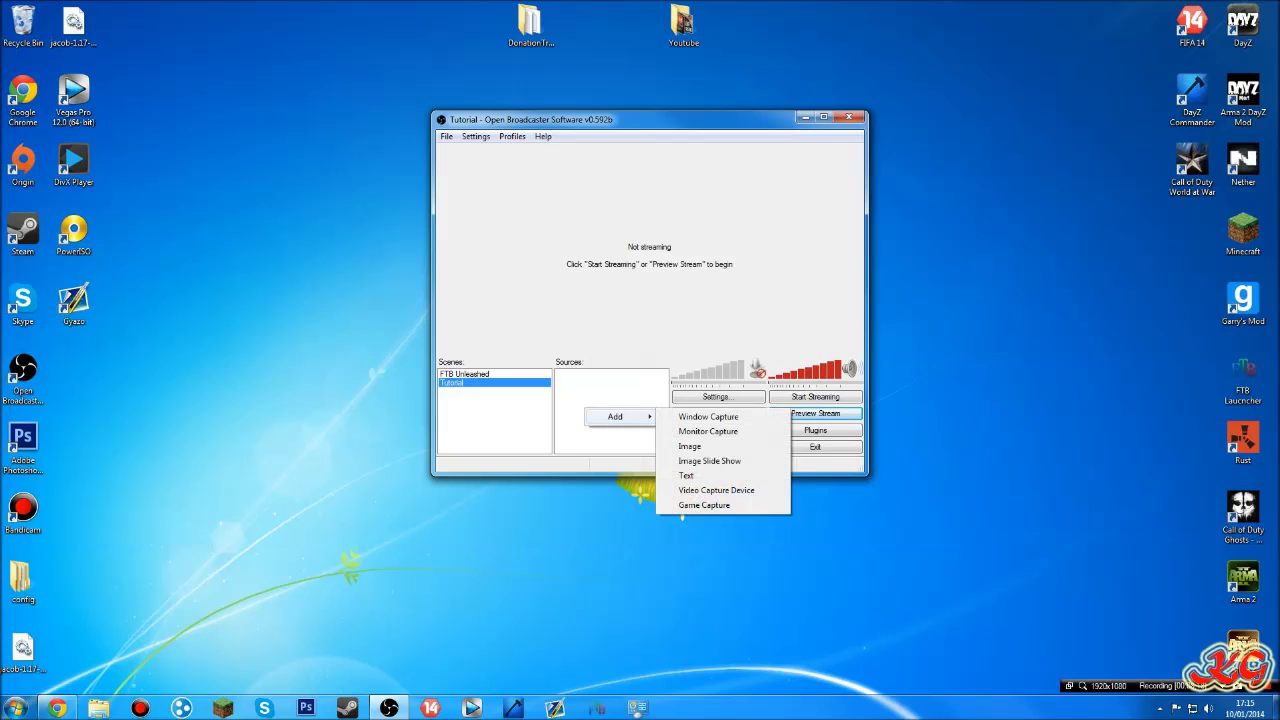
click(681, 508)
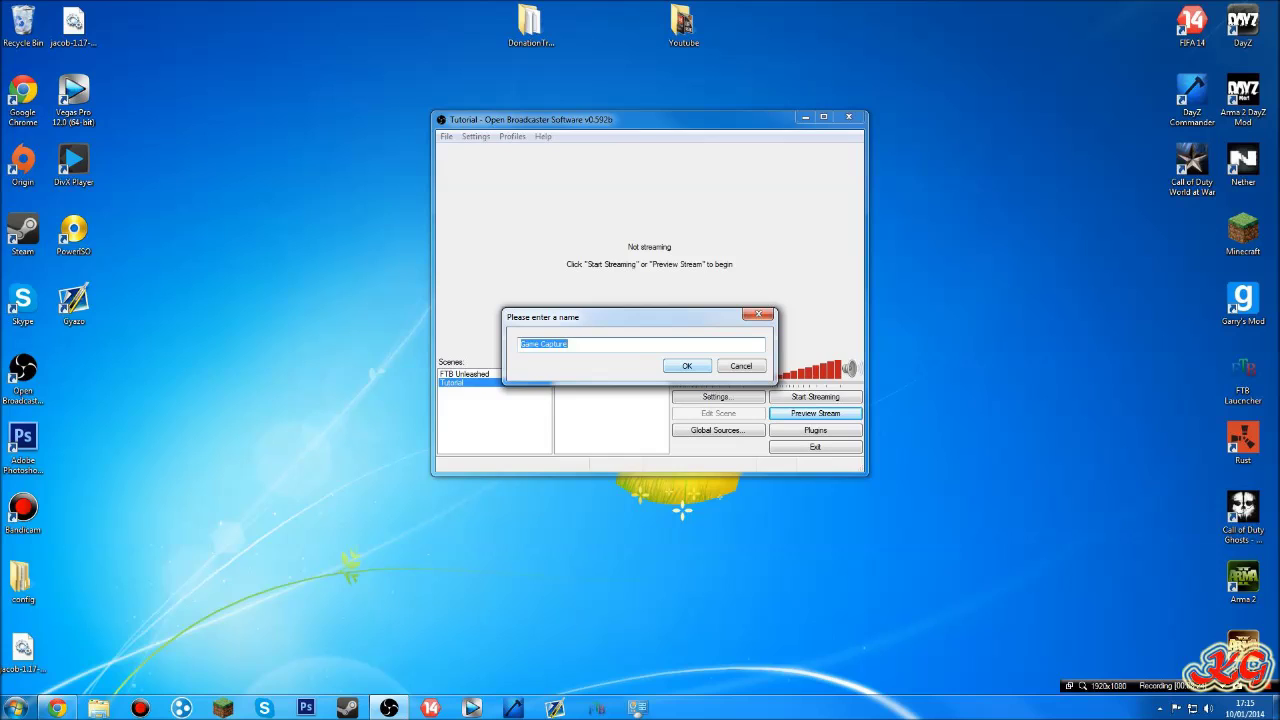
text(FTB)
key(Return)
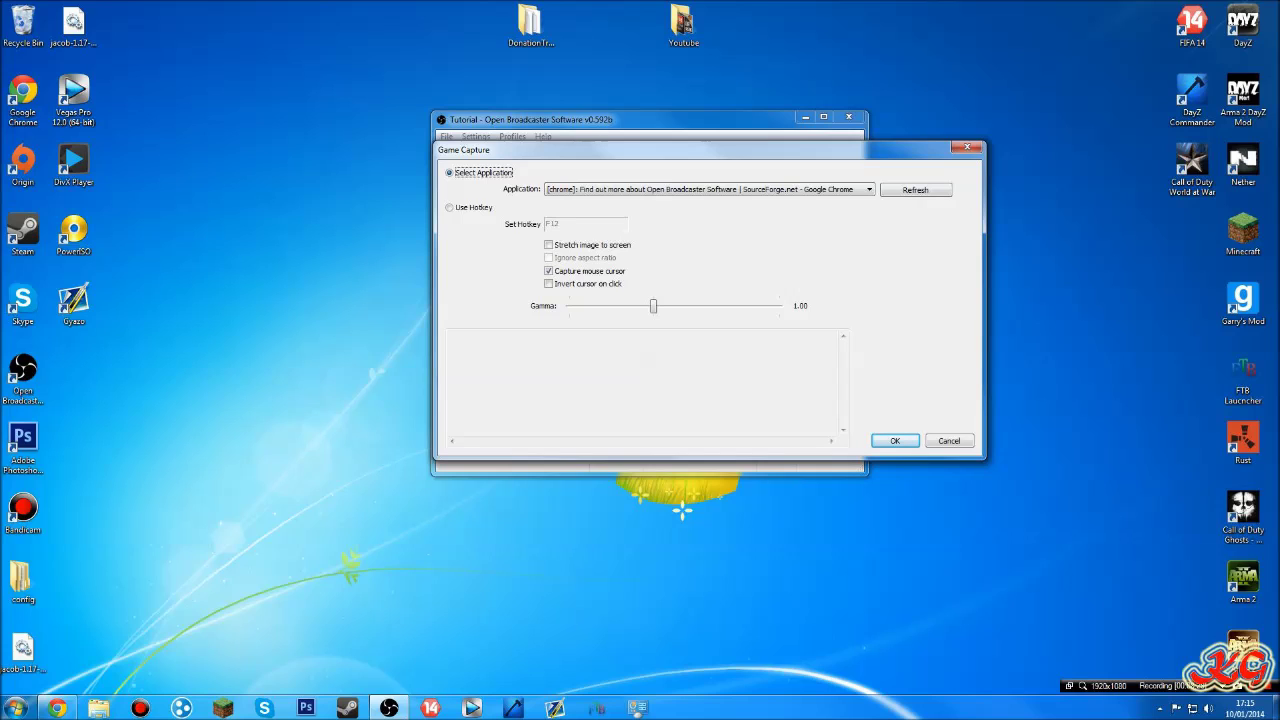
Choose the Google Chrome window as the captured application, and enable Stretch image to screen and Ignore aspect ratio
click(710, 189)
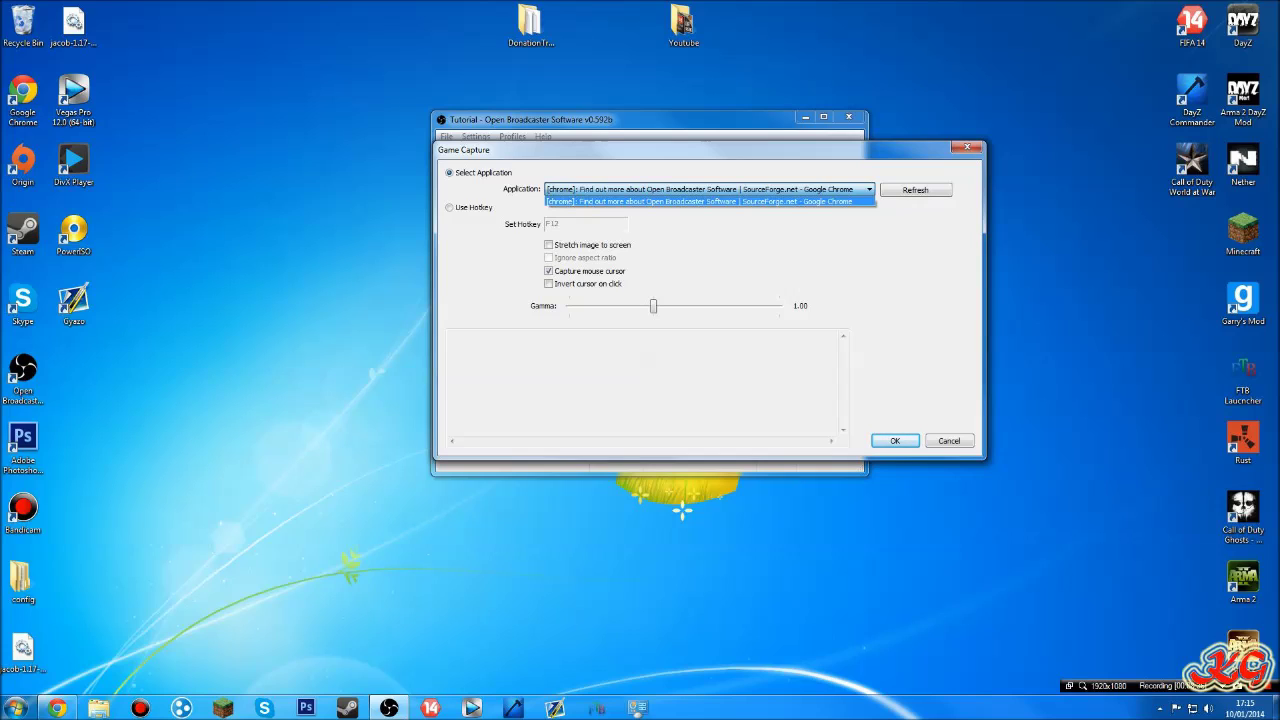
click(700, 202)
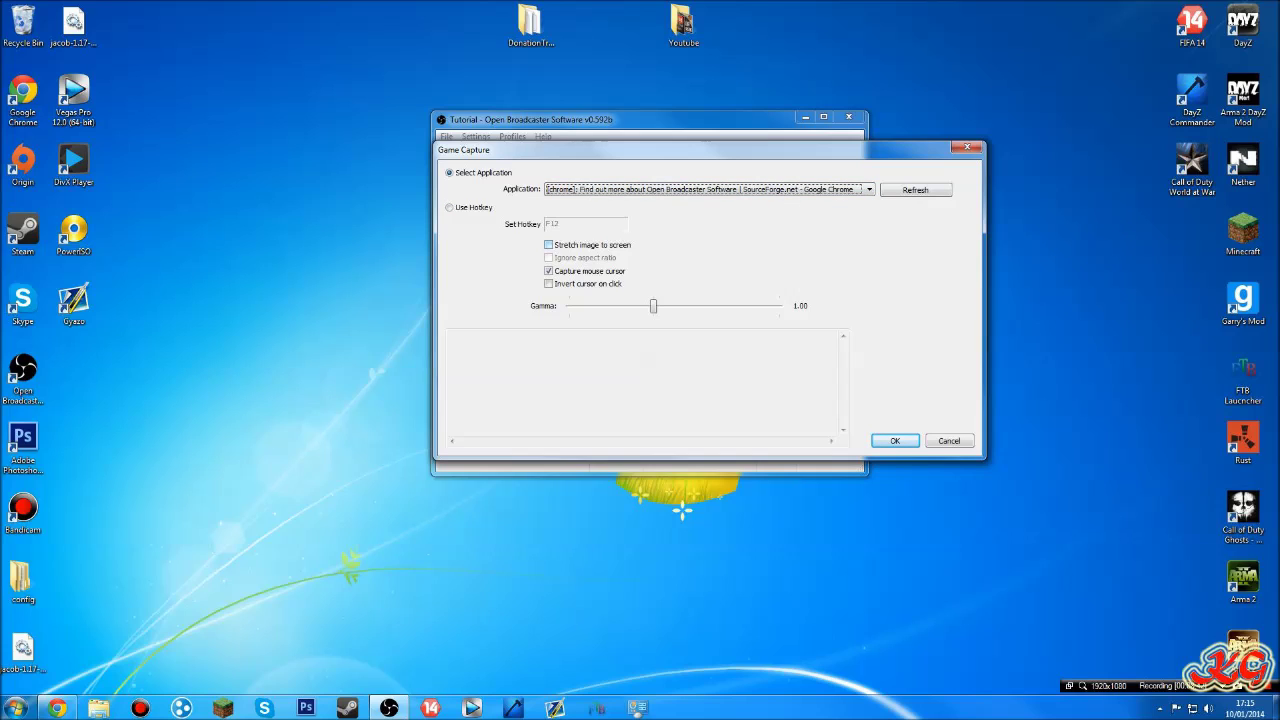
click(550, 245)
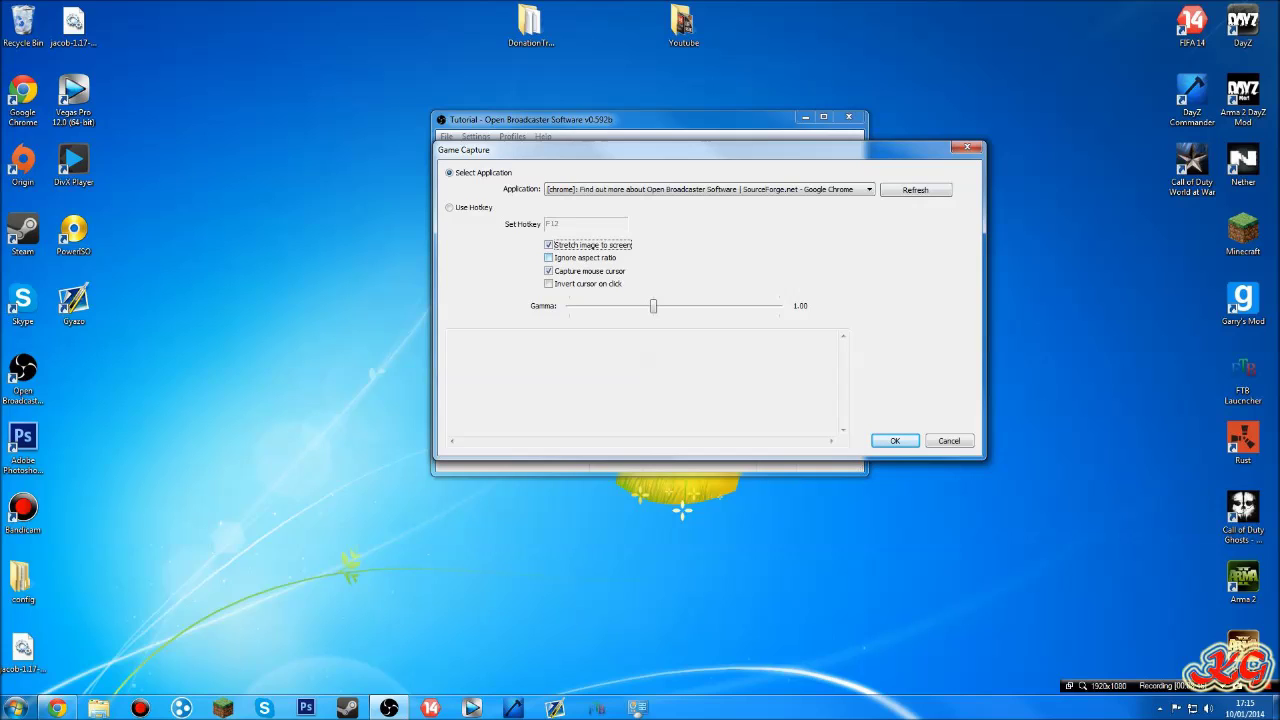
click(549, 258)
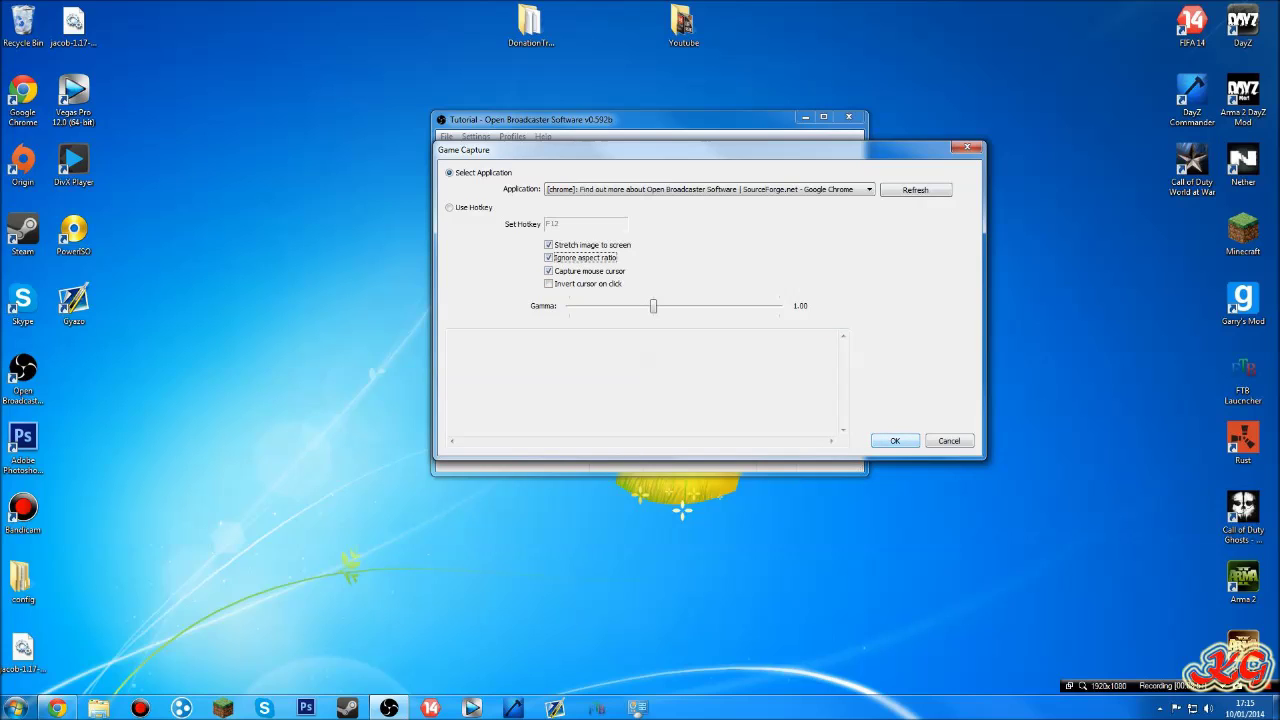
Confirm the game capture settings and add an Image source named FB to the Tutorial scene
click(895, 440)
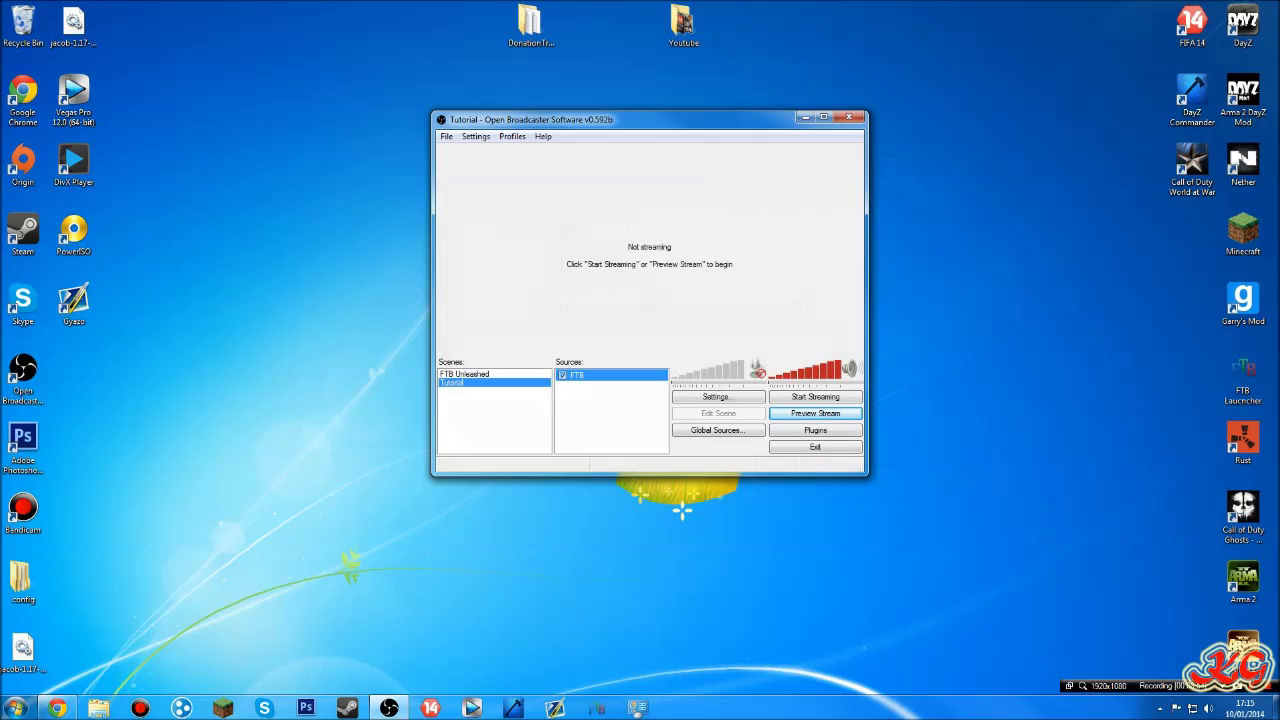
click(611, 418)
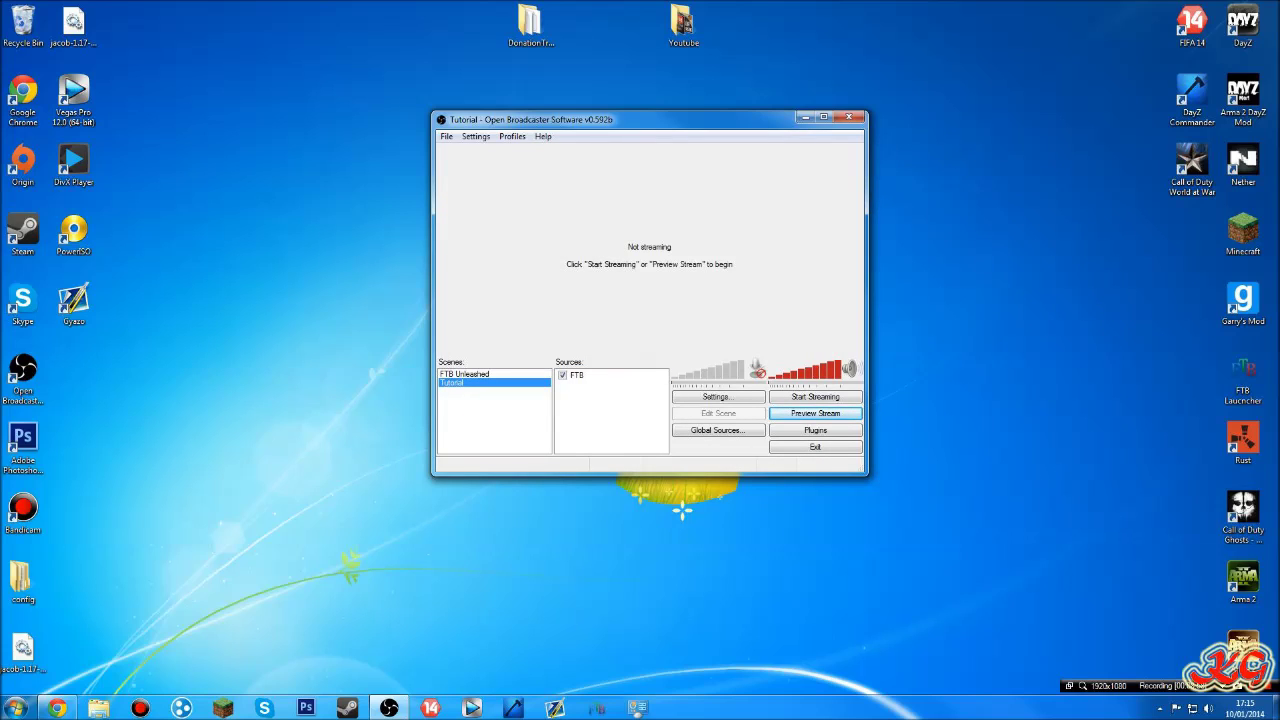
right_click(621, 399)
mouse_move(652, 408)
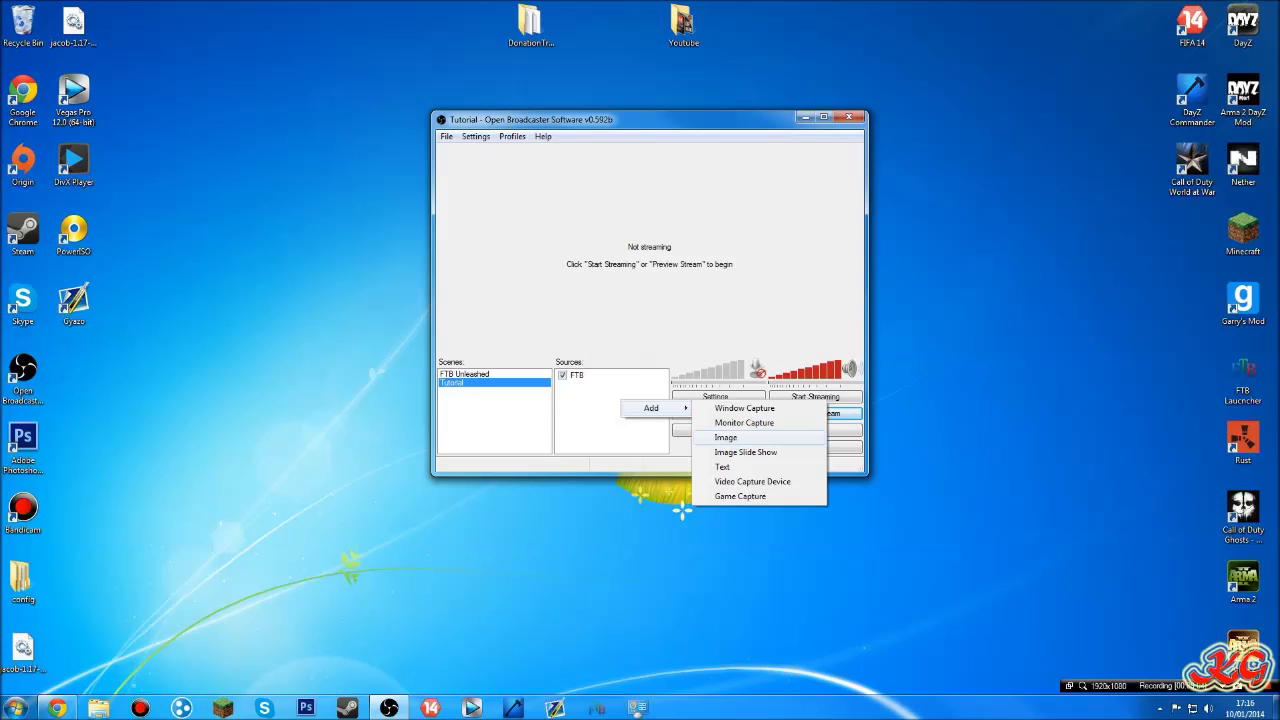
click(726, 437)
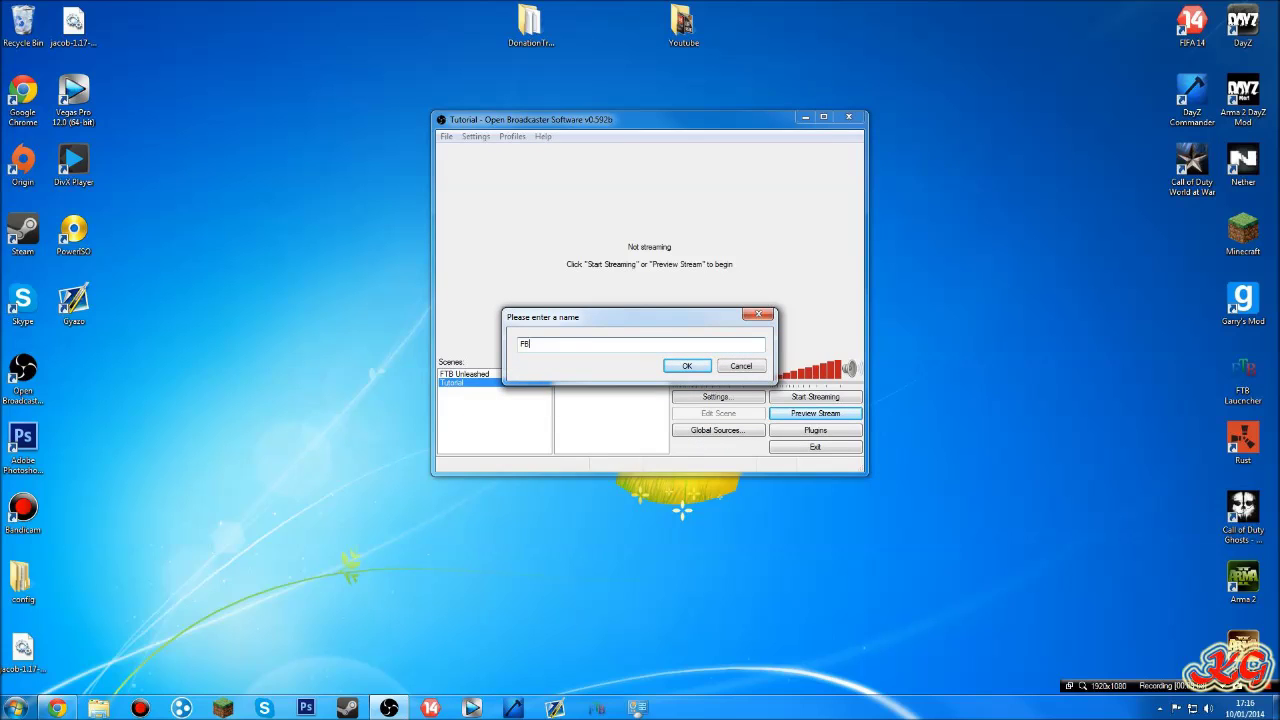
key(Return)
Load the Facebook_logo image from the desktop's Youtube\Avatars + Backgrounds folder into the FB source and confirm its settings
click(728, 241)
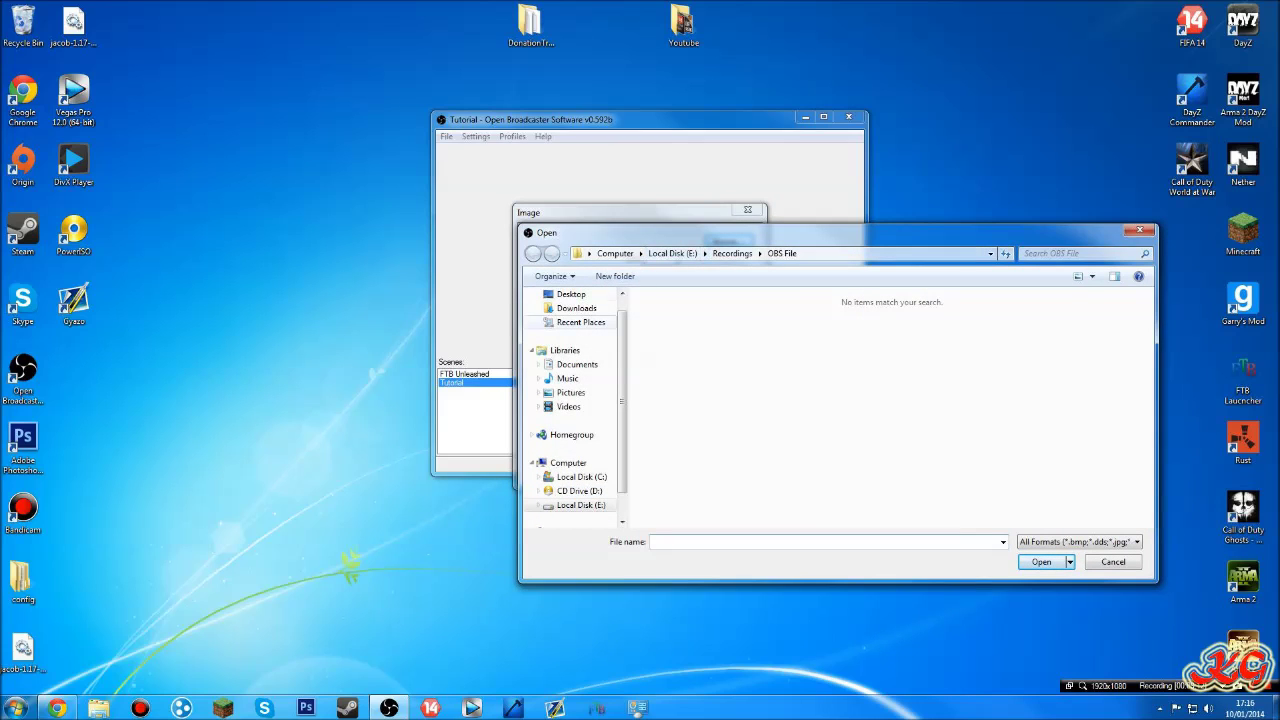
click(571, 294)
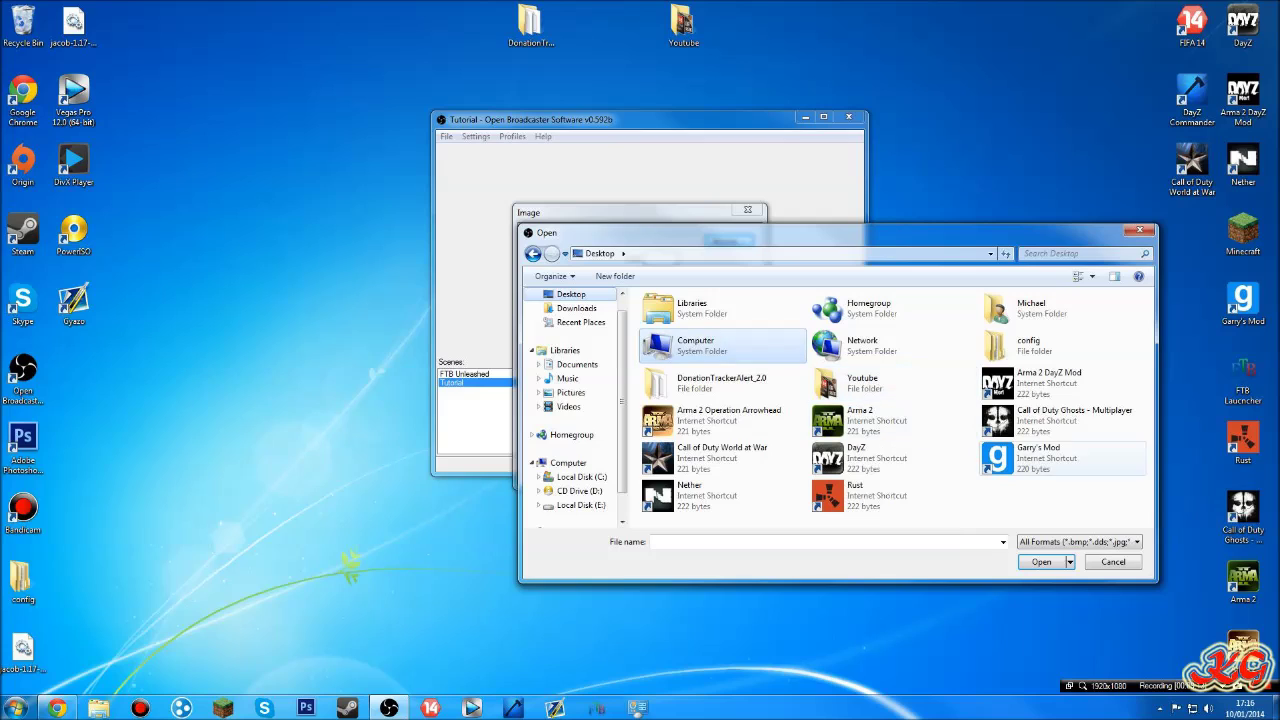
double_click(860, 380)
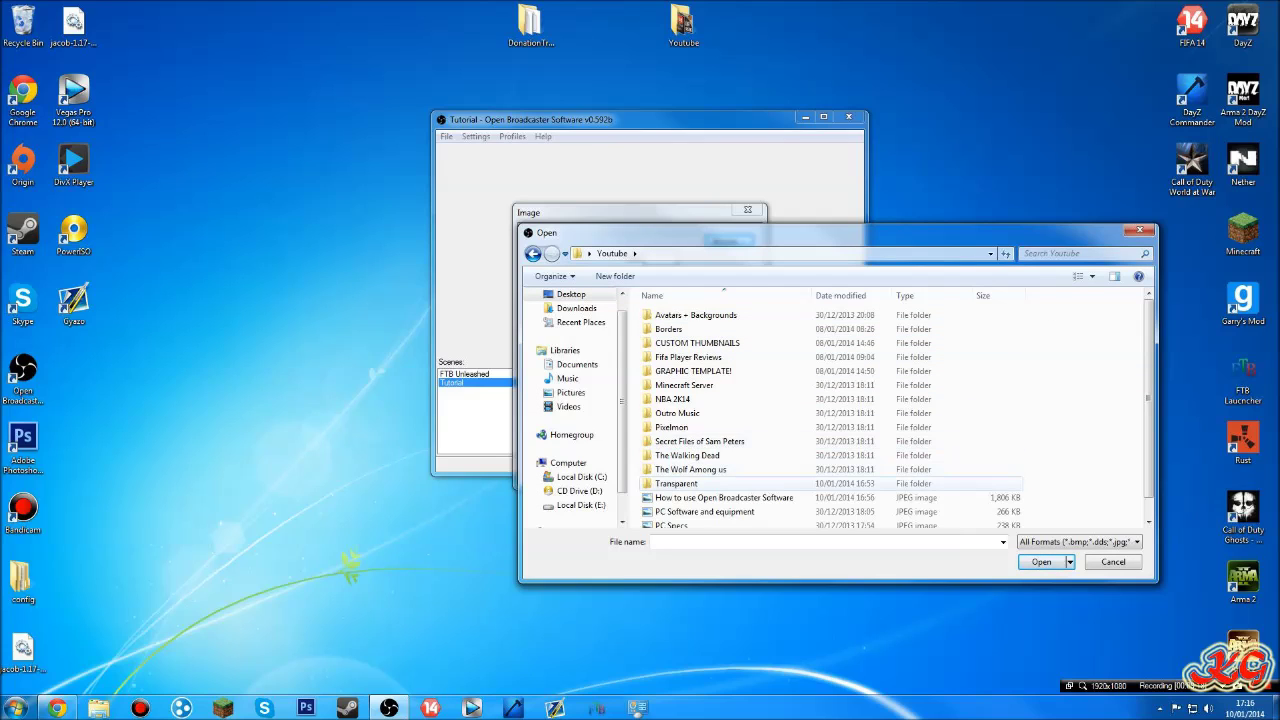
double_click(680, 315)
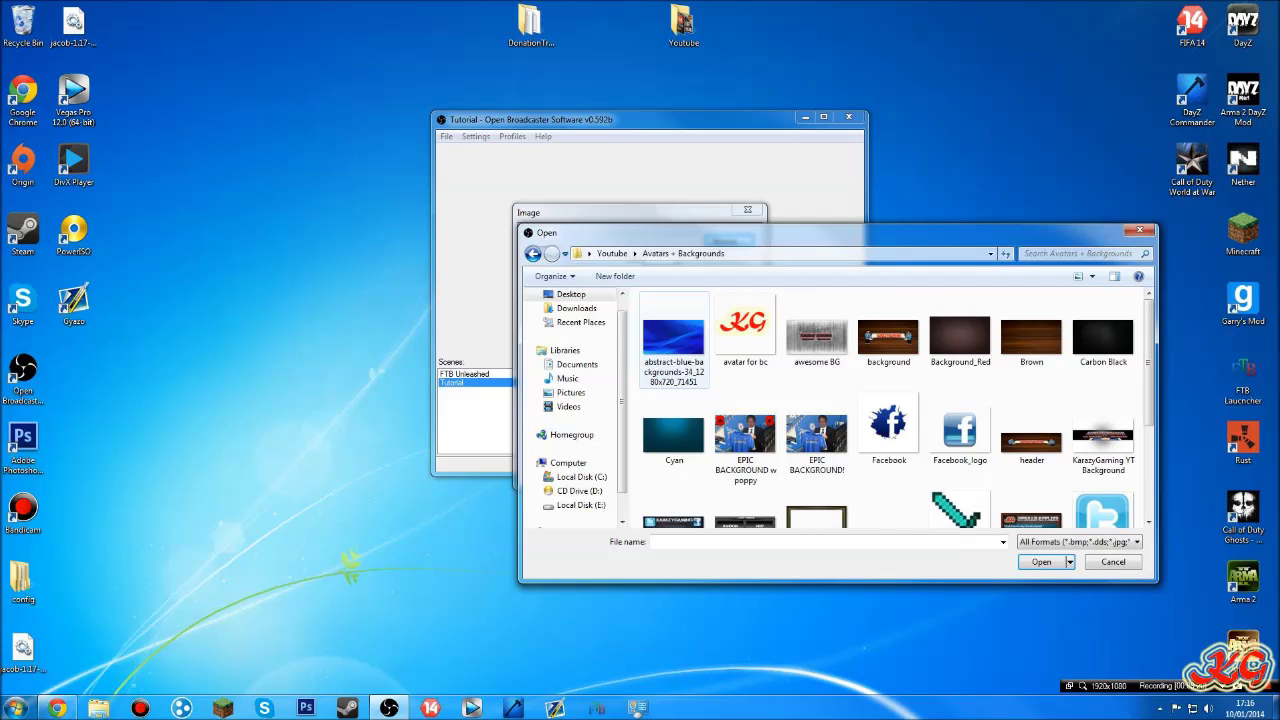
double_click(960, 430)
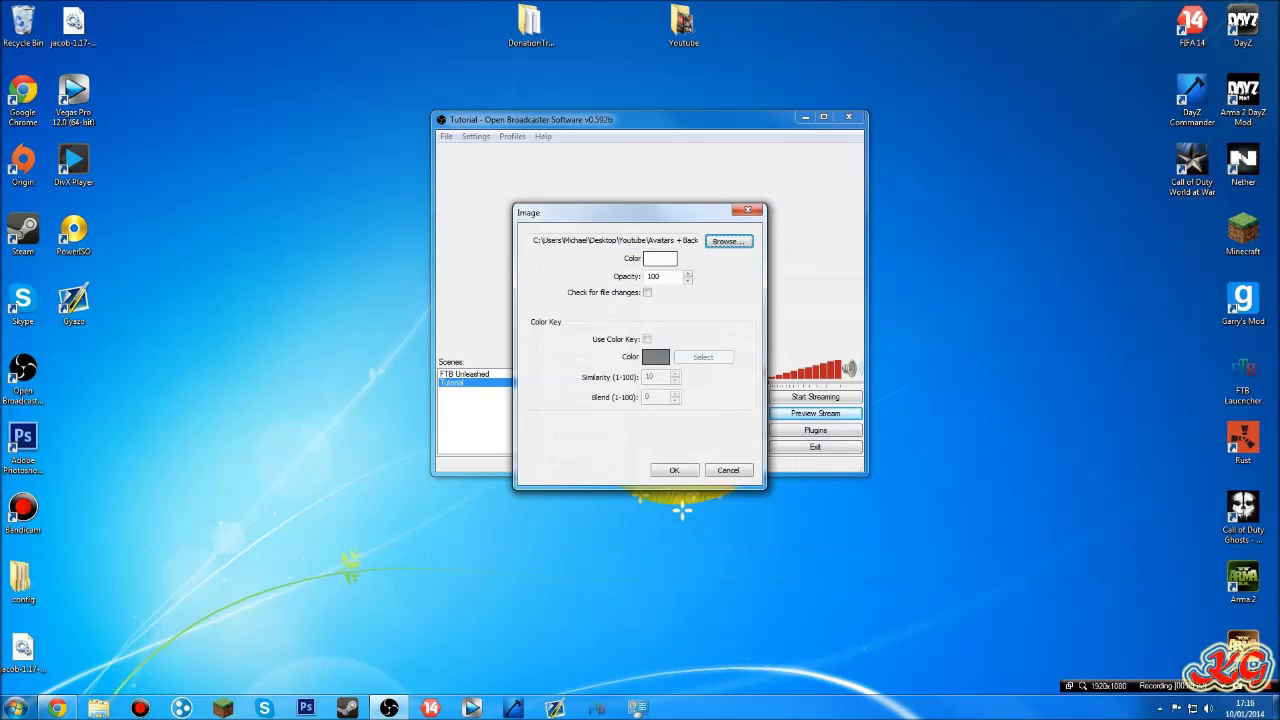
click(674, 470)
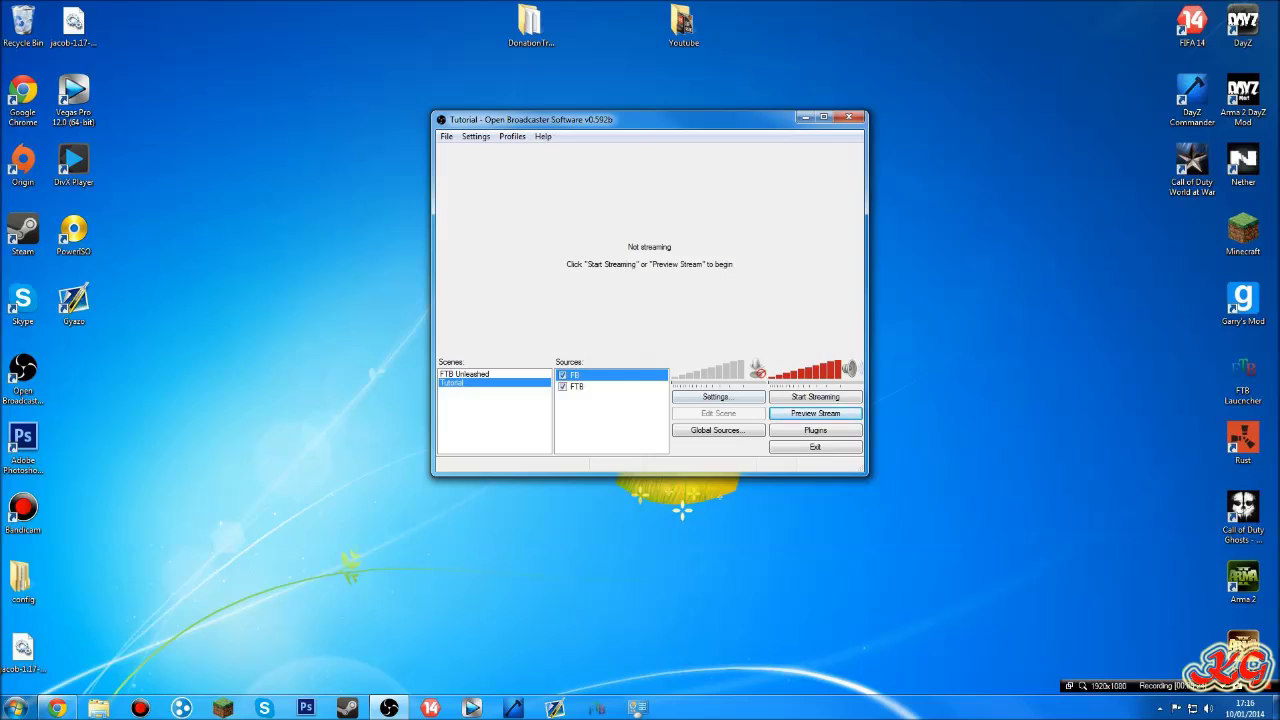
click(620, 424)
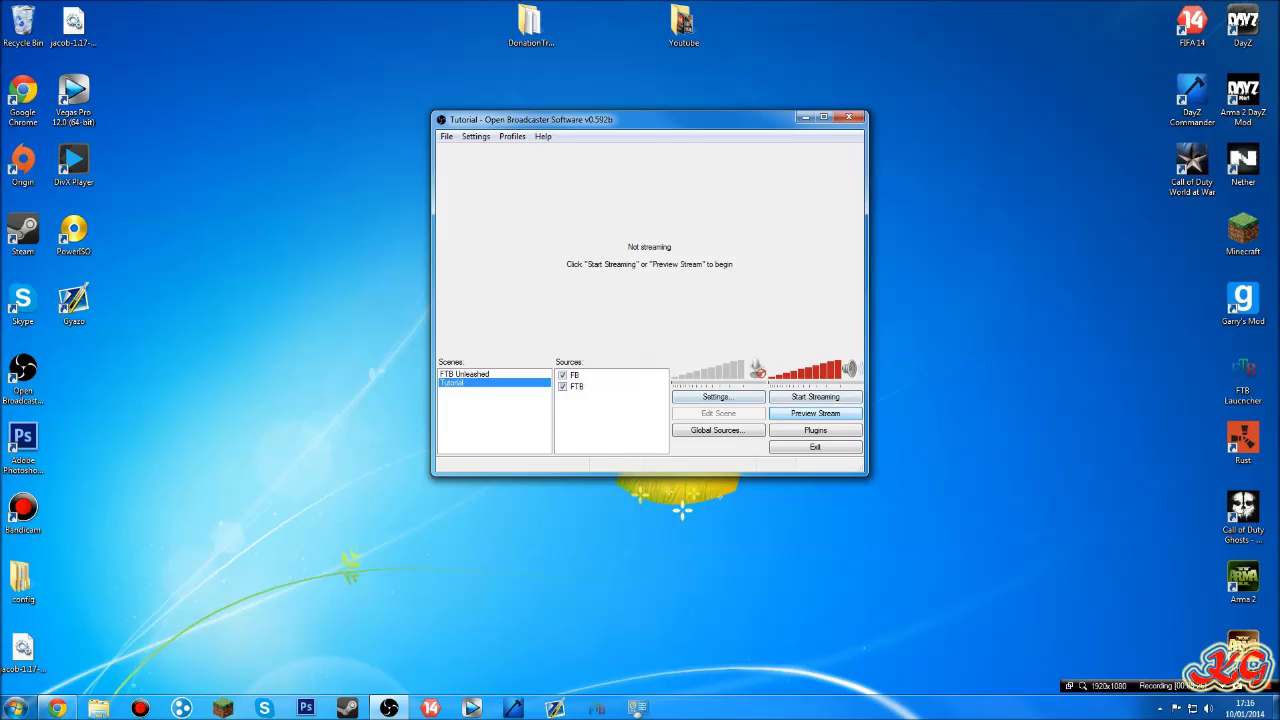
Start the stream preview and, in scene editing, shrink the Facebook logo and place it near the preview's lower left
click(815, 413)
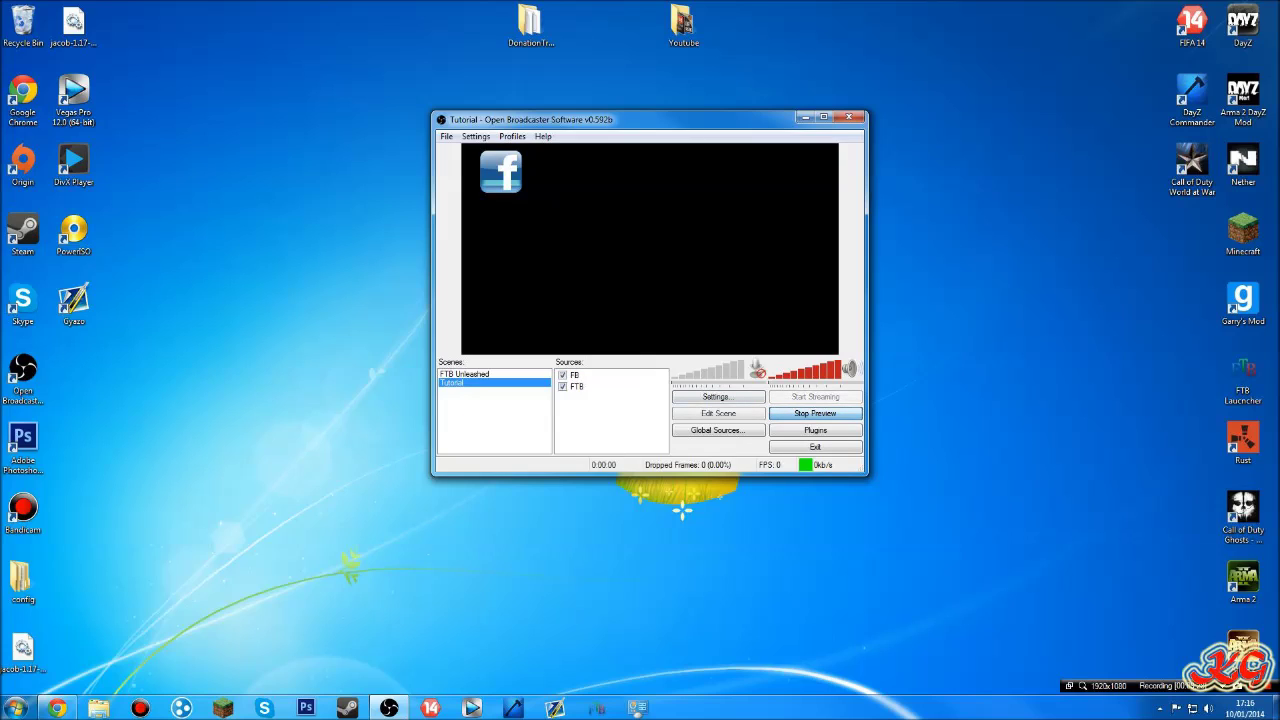
click(575, 375)
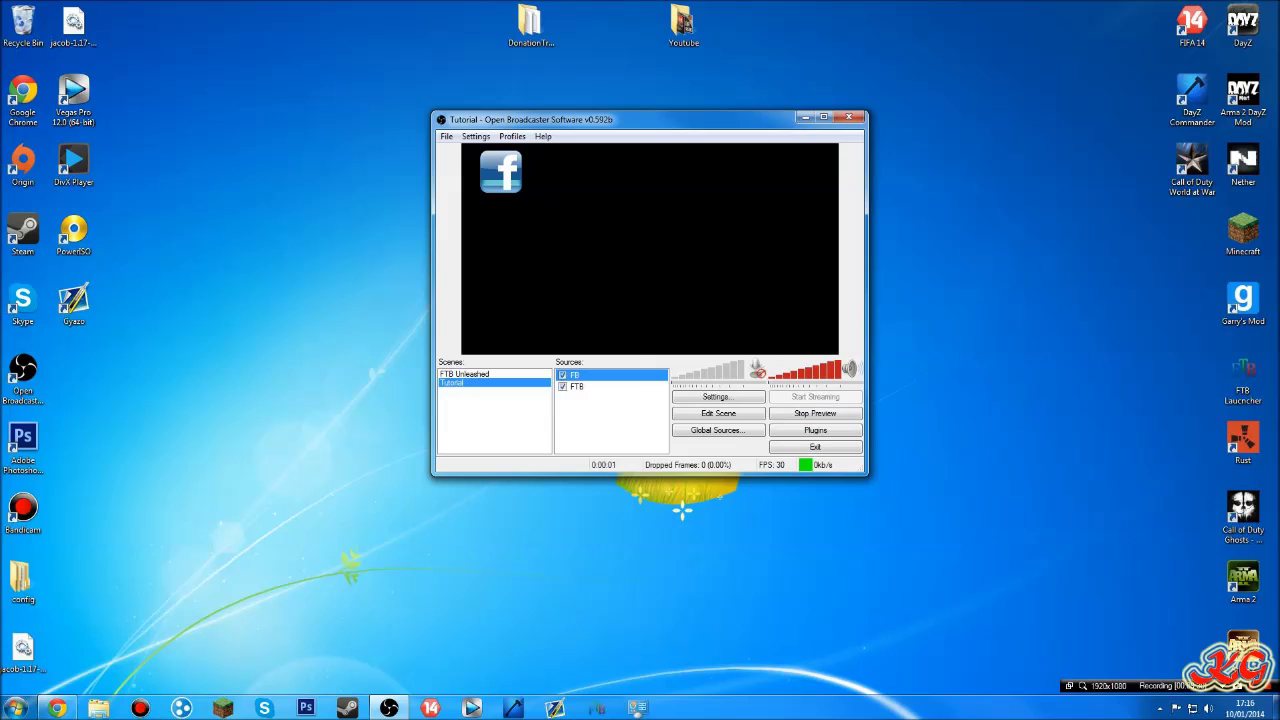
click(718, 413)
drag(501, 172, 529, 339)
Close the SourceForge page in Google Chrome, and shrink the FTB capture to about two-thirds of the preview's width and height
click(578, 386)
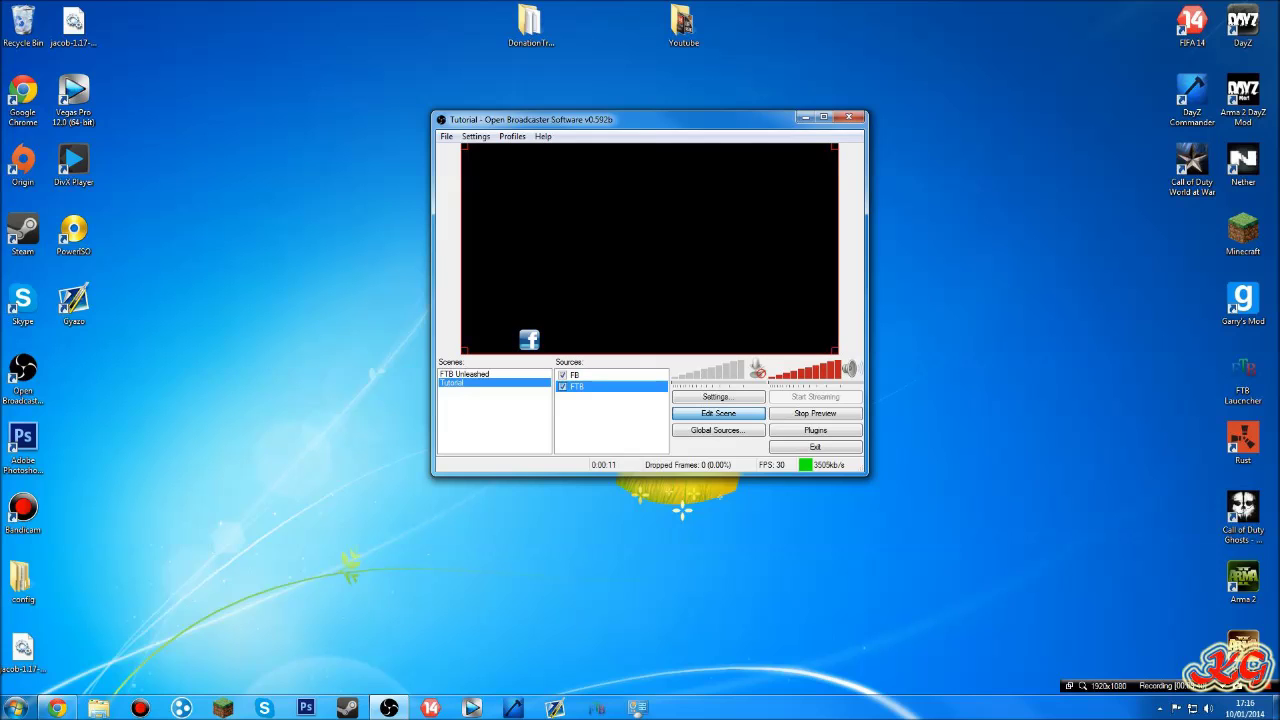
click(57, 708)
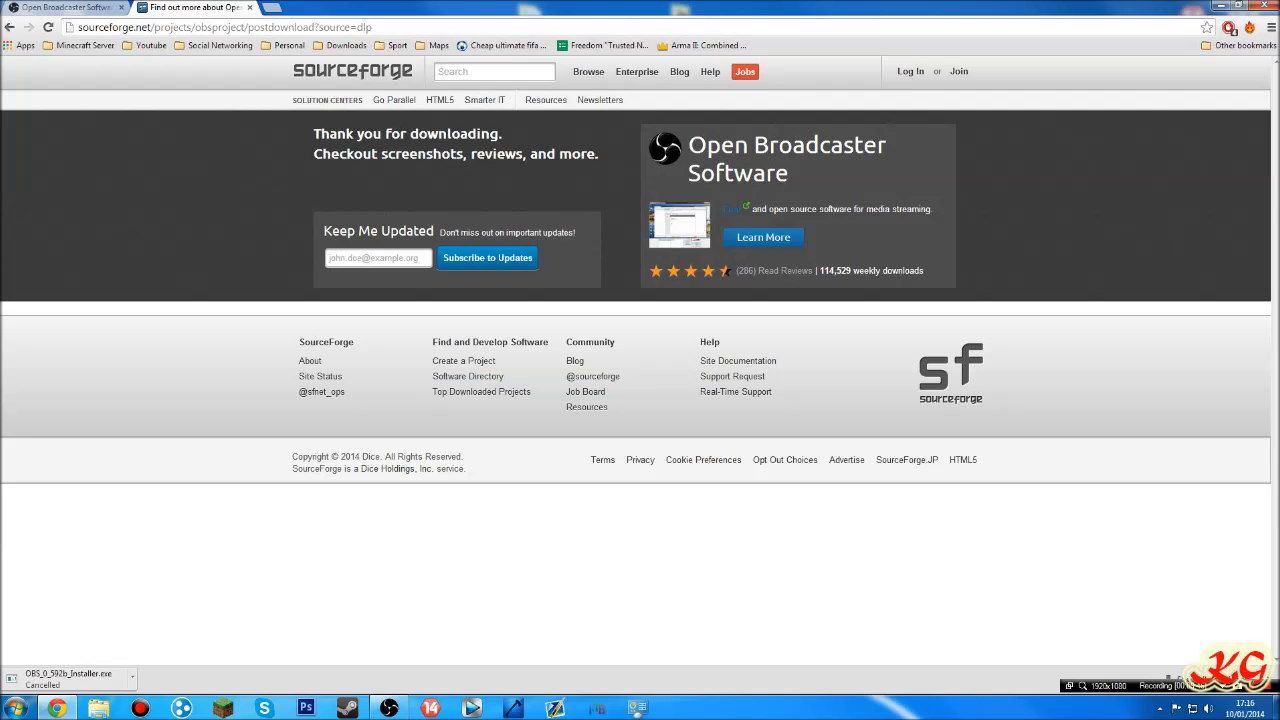
click(250, 7)
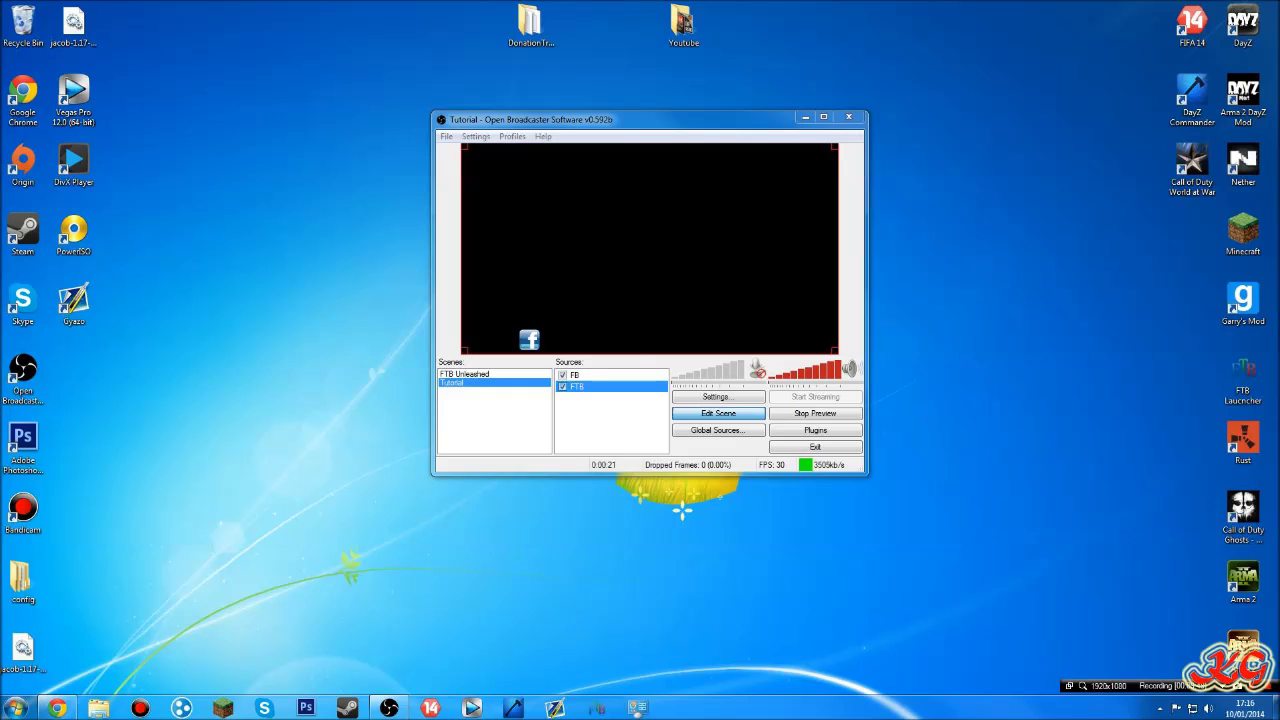
click(650, 250)
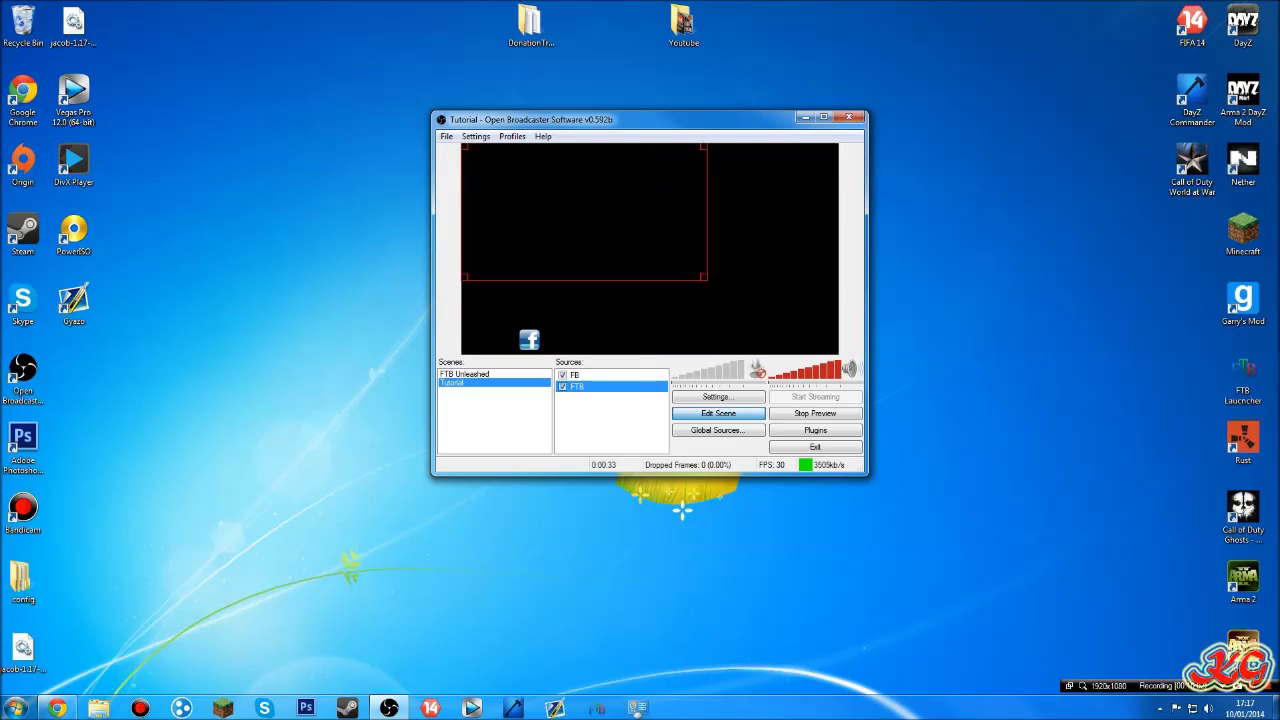
click(612, 424)
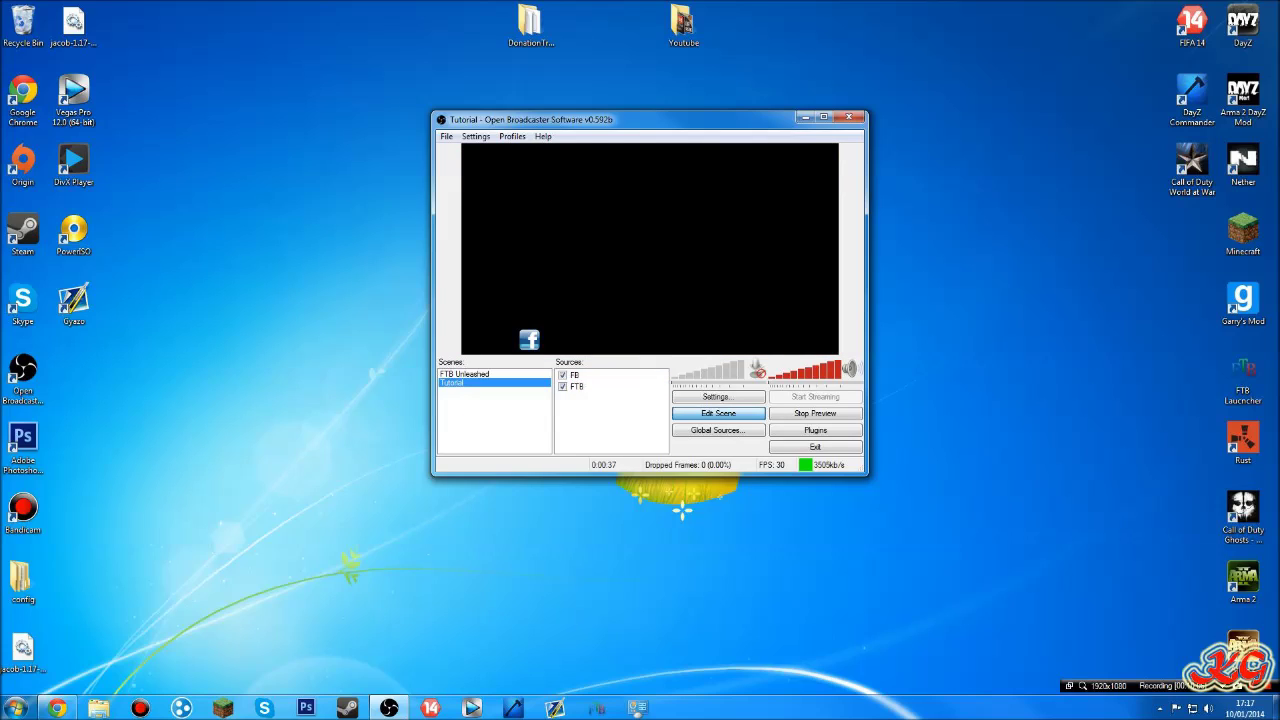
Add a Text source named FB Link to the Tutorial scene
right_click(575, 396)
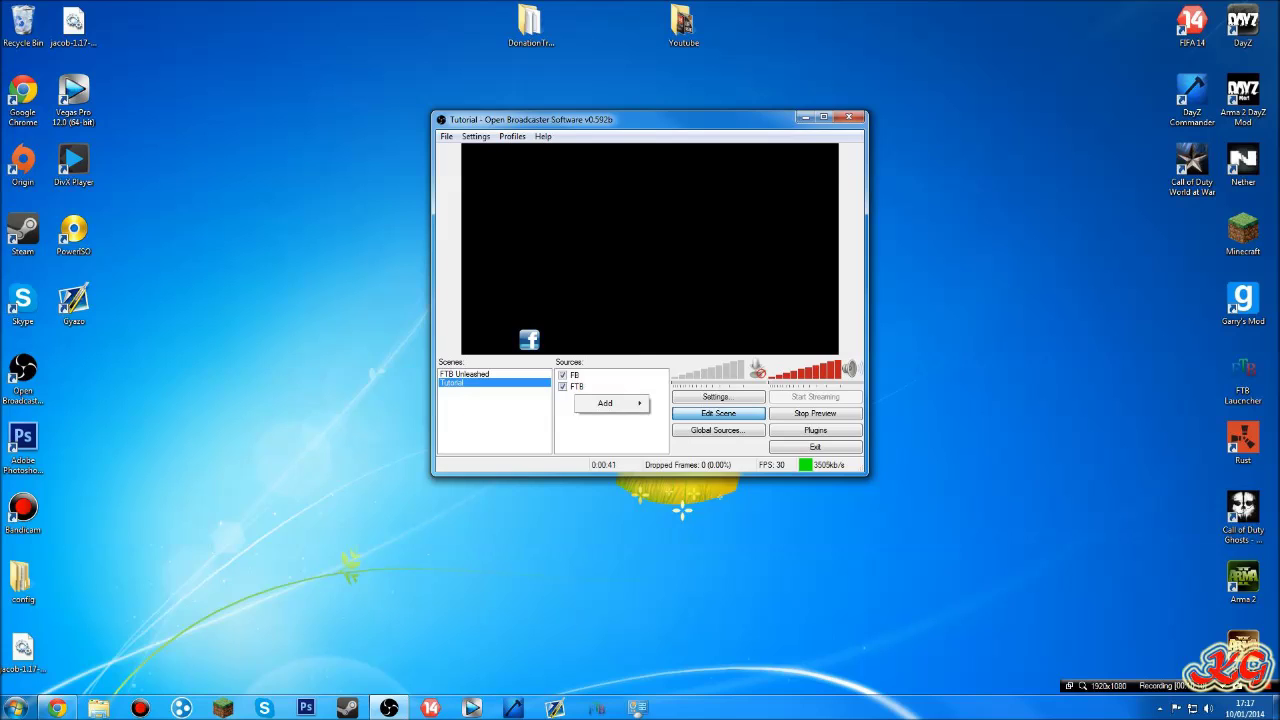
mouse_move(605, 403)
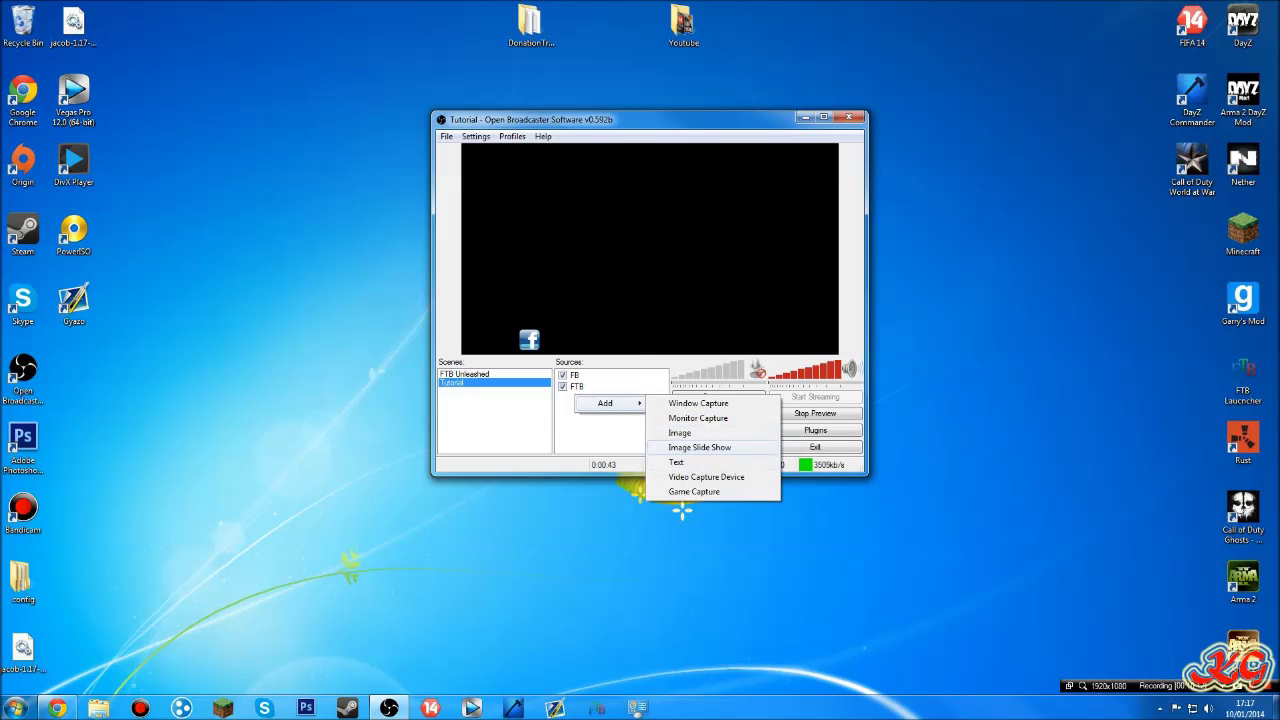
click(676, 465)
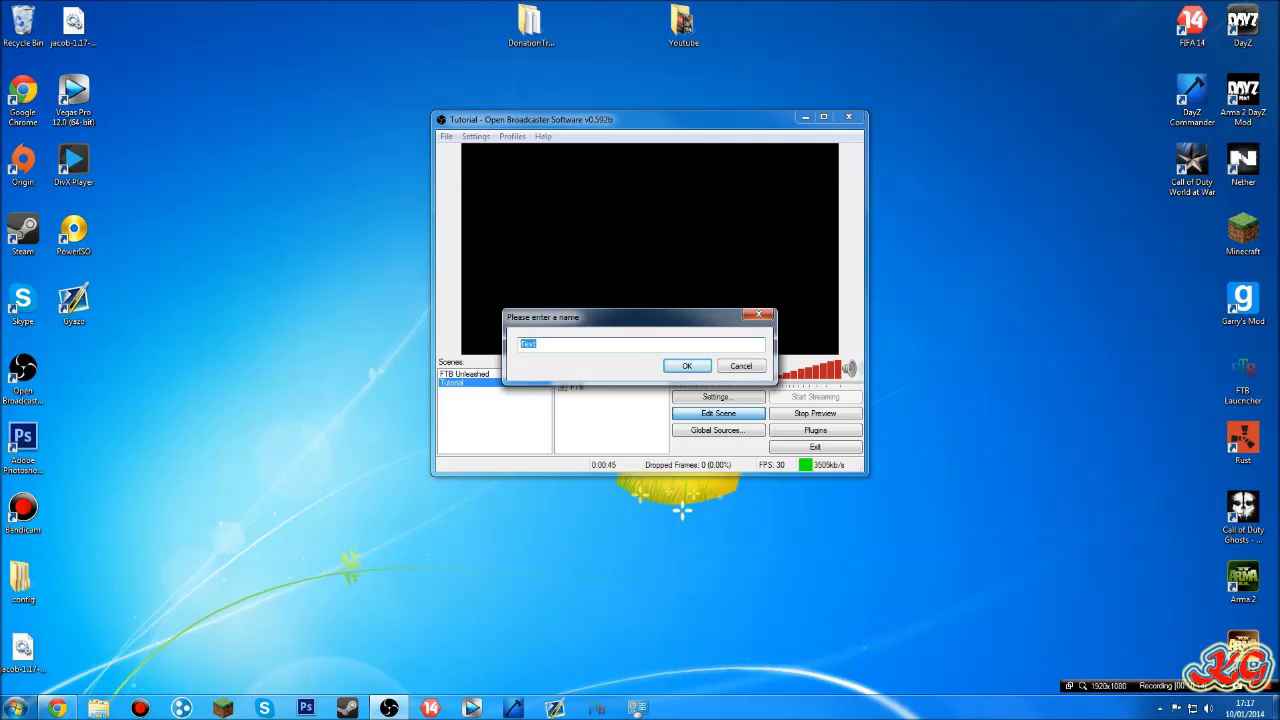
text(FB Link)
key(Return)
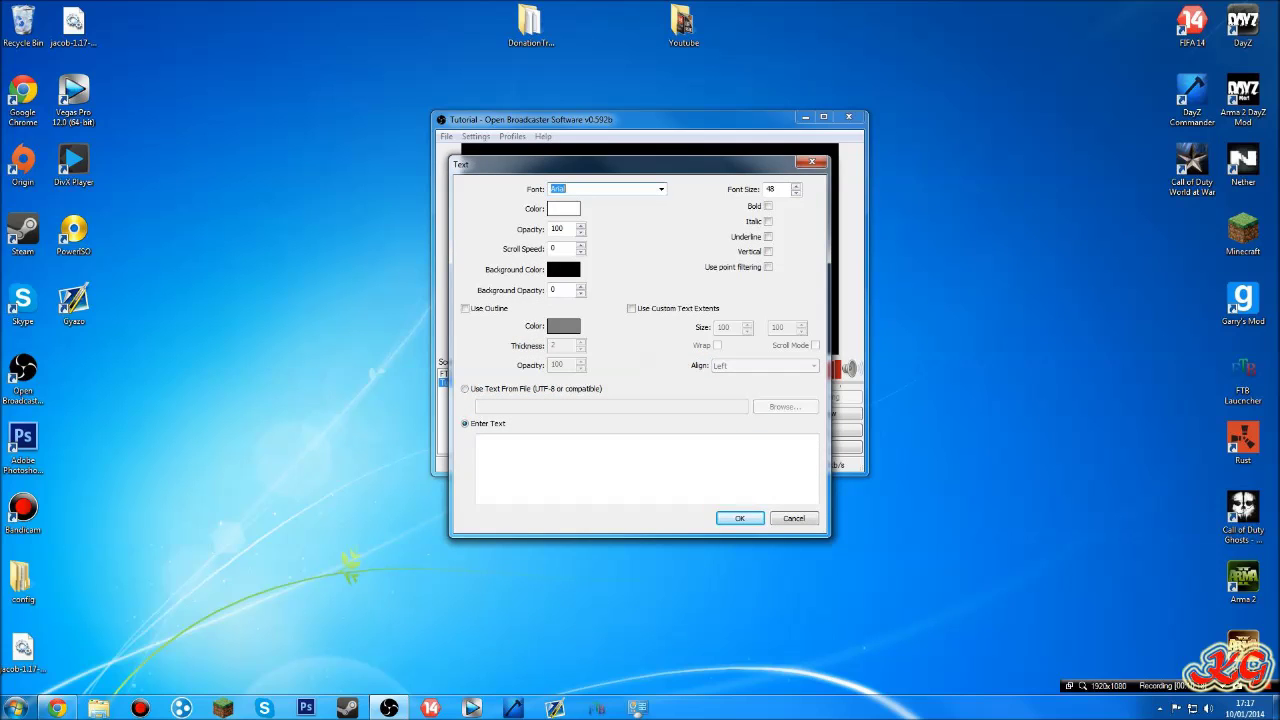
Keep the Arial font for the FB Link text, make it bold, and enable its outline
click(661, 189)
click(661, 189)
click(757, 206)
click(757, 221)
click(767, 237)
click(767, 221)
click(465, 309)
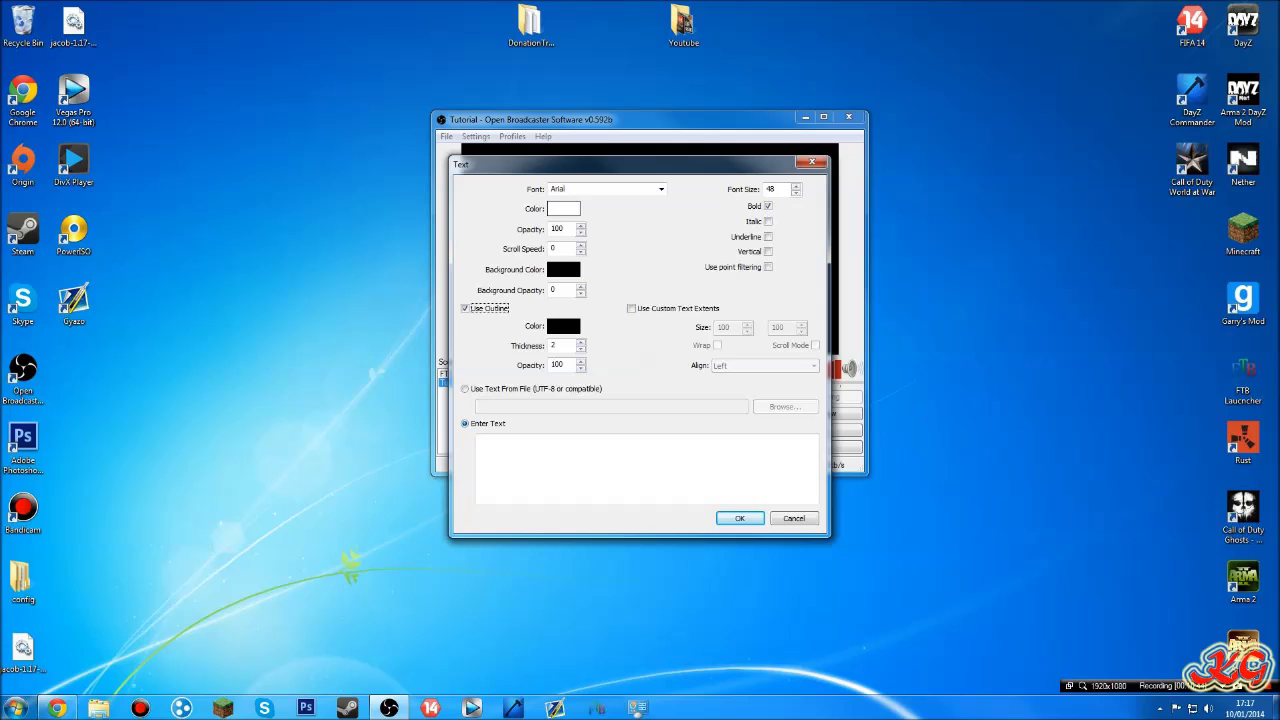
Enter /KarazyGaming directly as the source's text and confirm the text settings
click(465, 389)
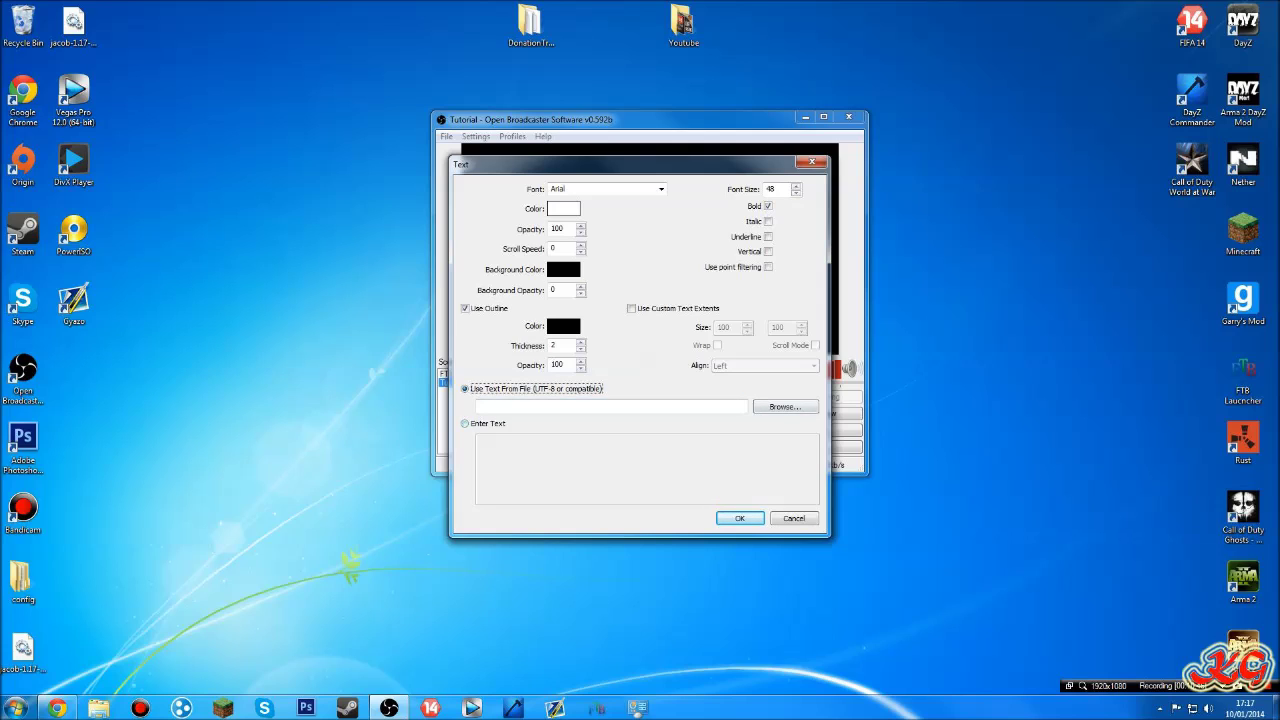
click(465, 424)
click(560, 461)
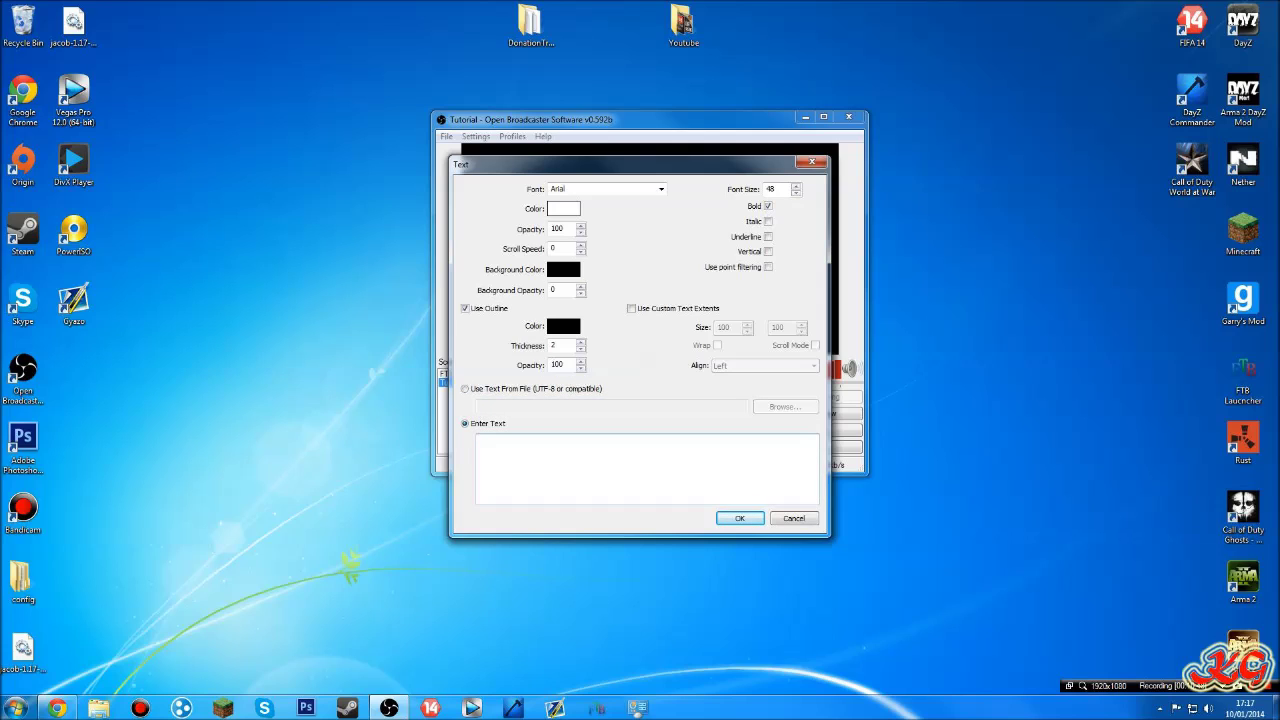
text(/KarazyGaming)
click(740, 518)
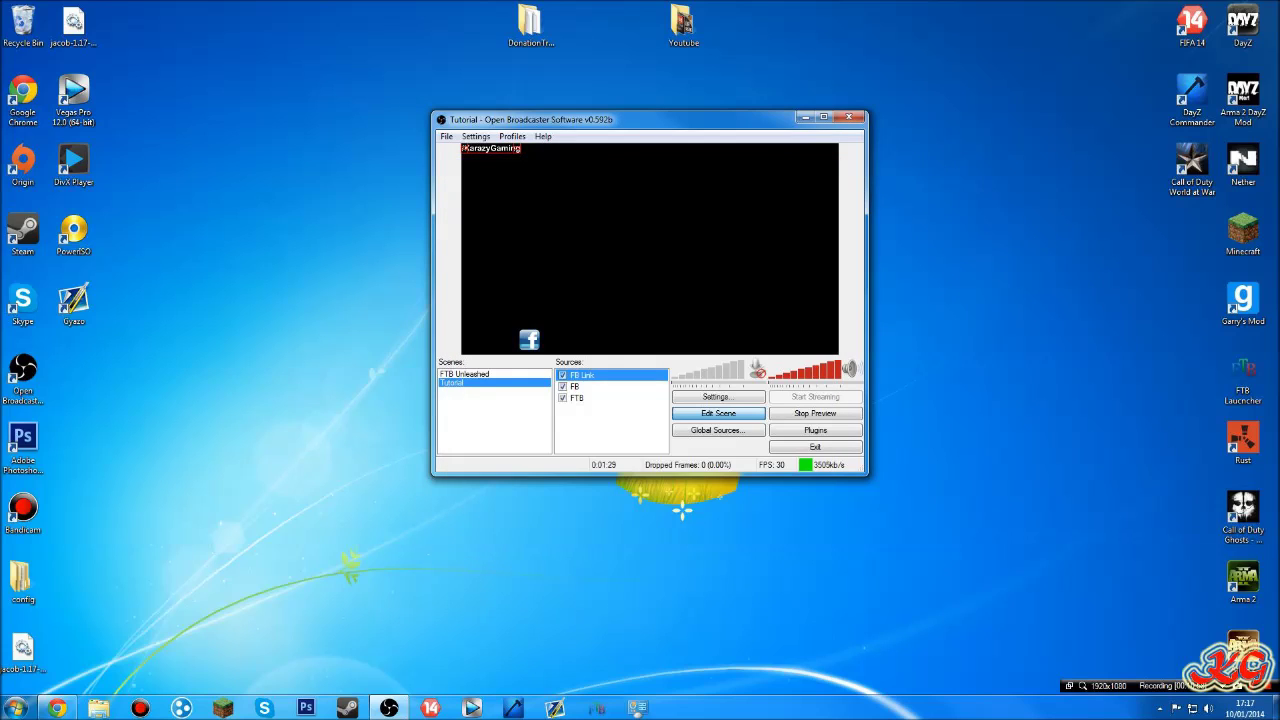
Enlarge the /KarazyGaming text and place it directly to the right of the Facebook logo
drag(490, 148, 590, 290)
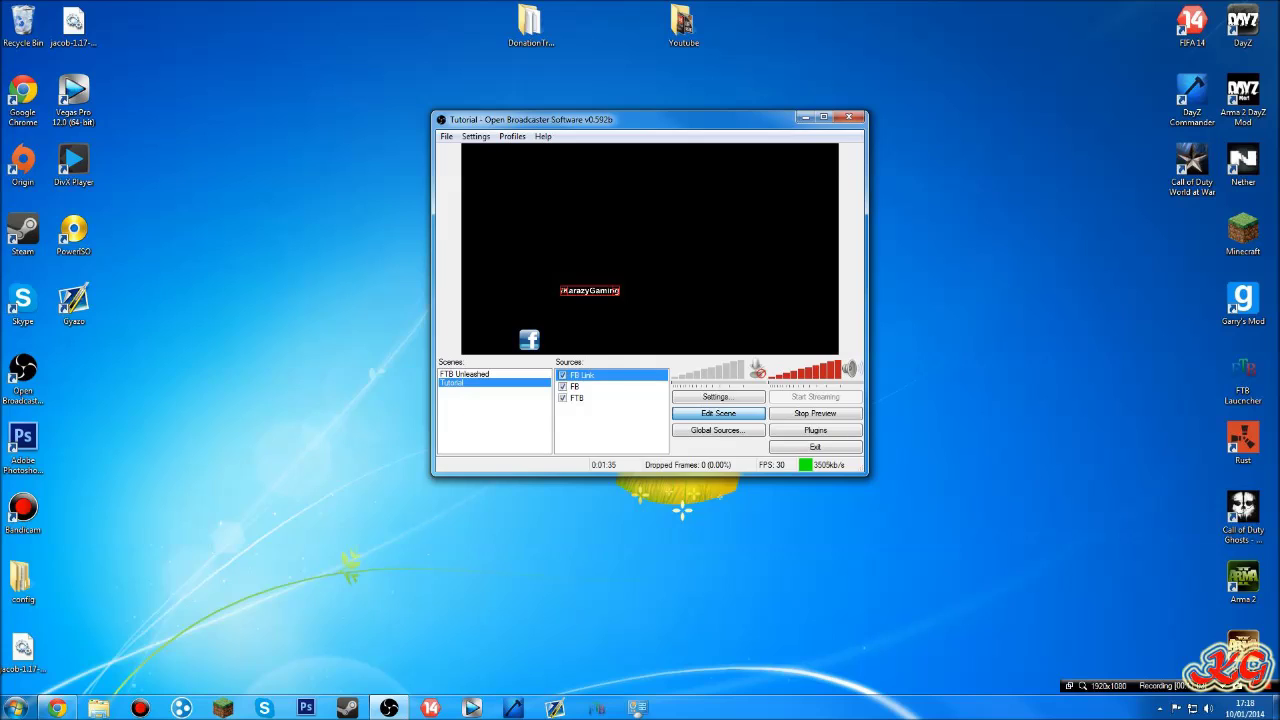
drag(619, 287, 636, 340)
drag(727, 325, 592, 339)
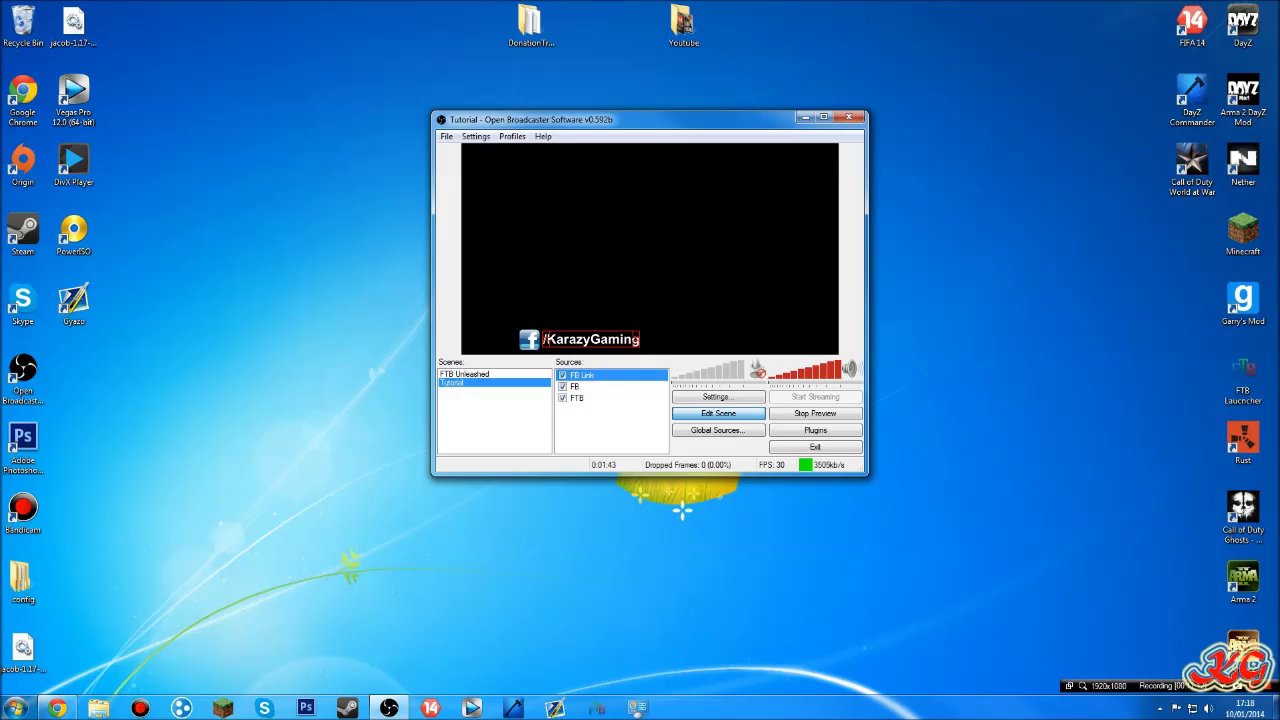
Nudge the Facebook logo and the /KarazyGaming text down to the preview's bottom edge, and stop the preview
click(533, 341)
drag(532, 341, 531, 341)
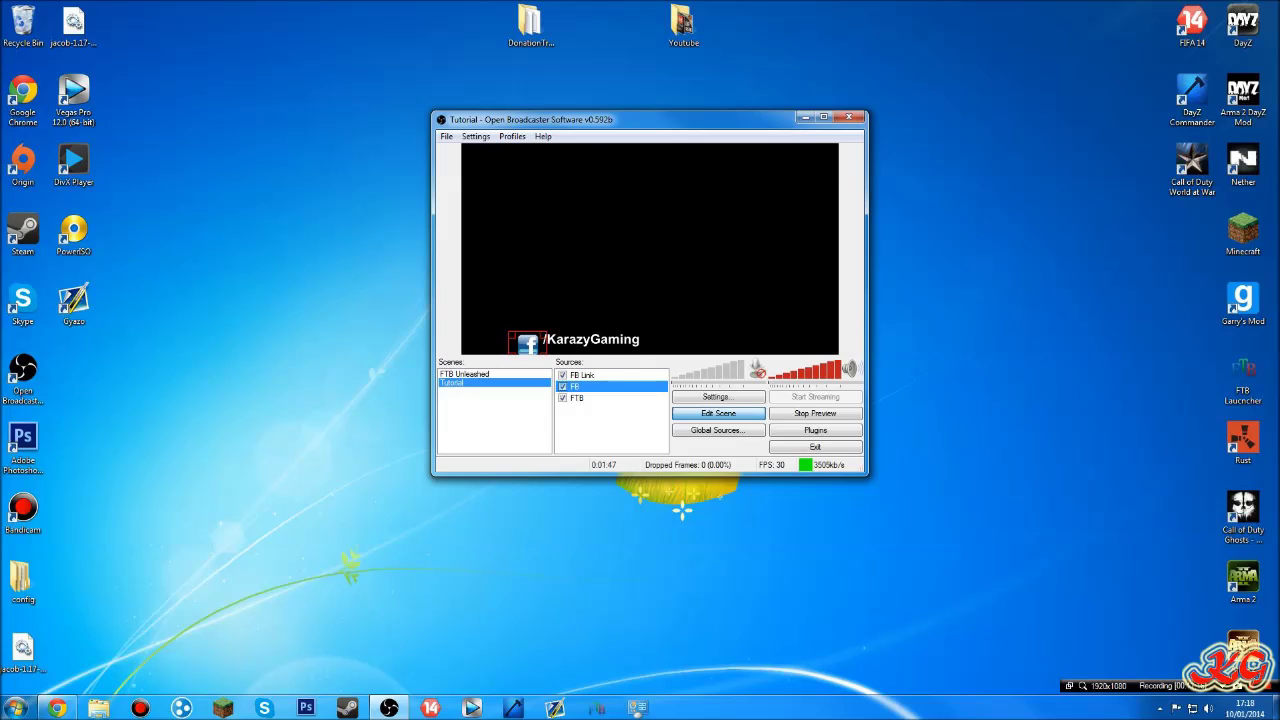
click(590, 340)
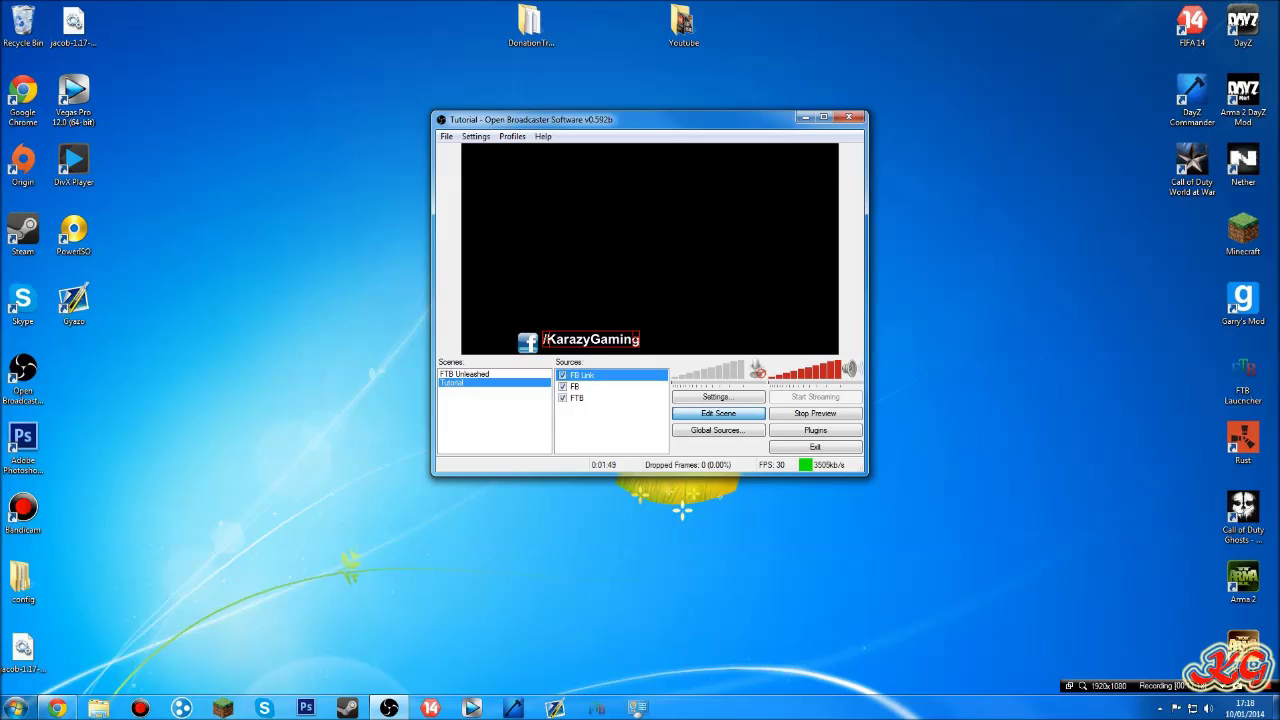
drag(590, 340, 588, 344)
click(620, 285)
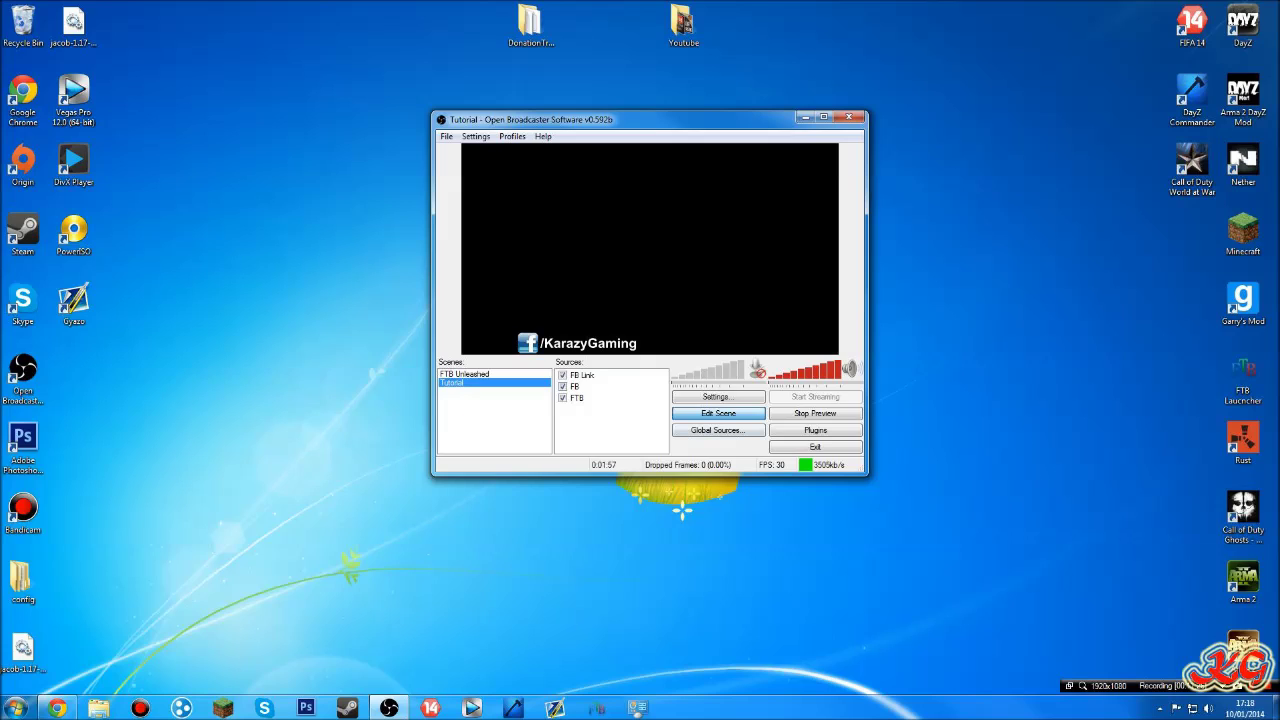
click(815, 413)
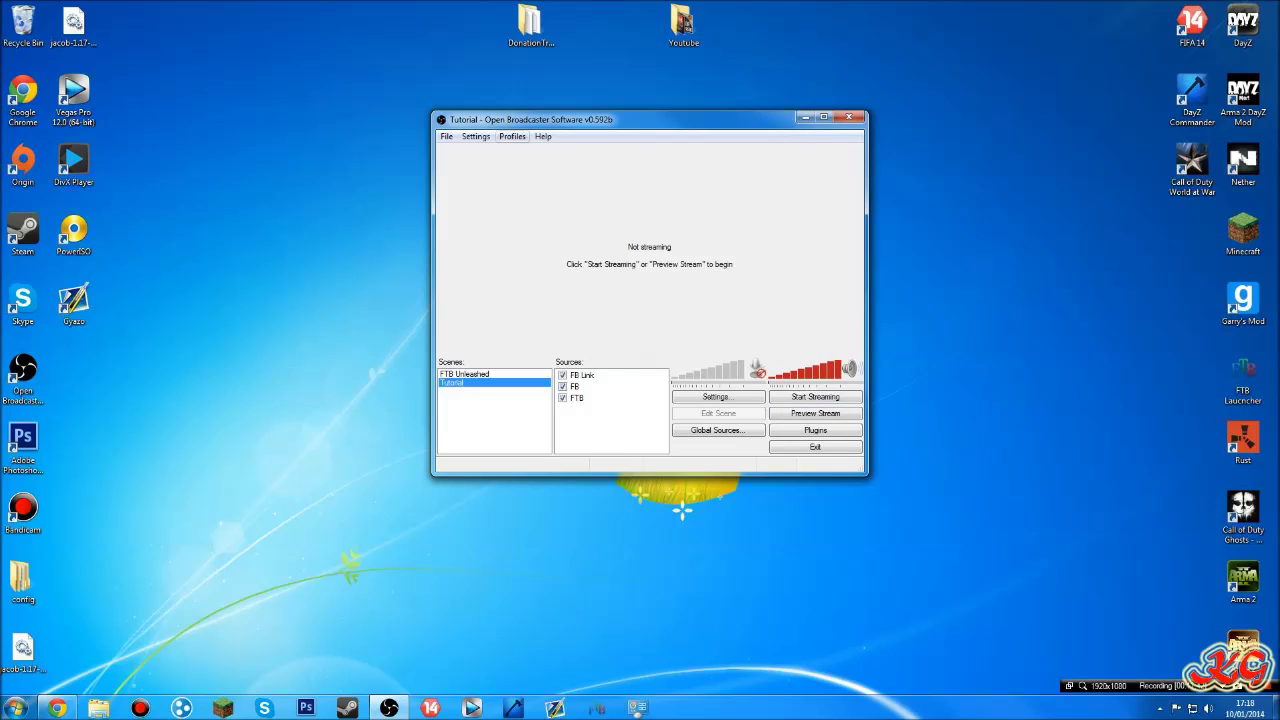
Open the general settings and view the available setting profiles, keeping Tutorial selected
click(476, 136)
click(490, 151)
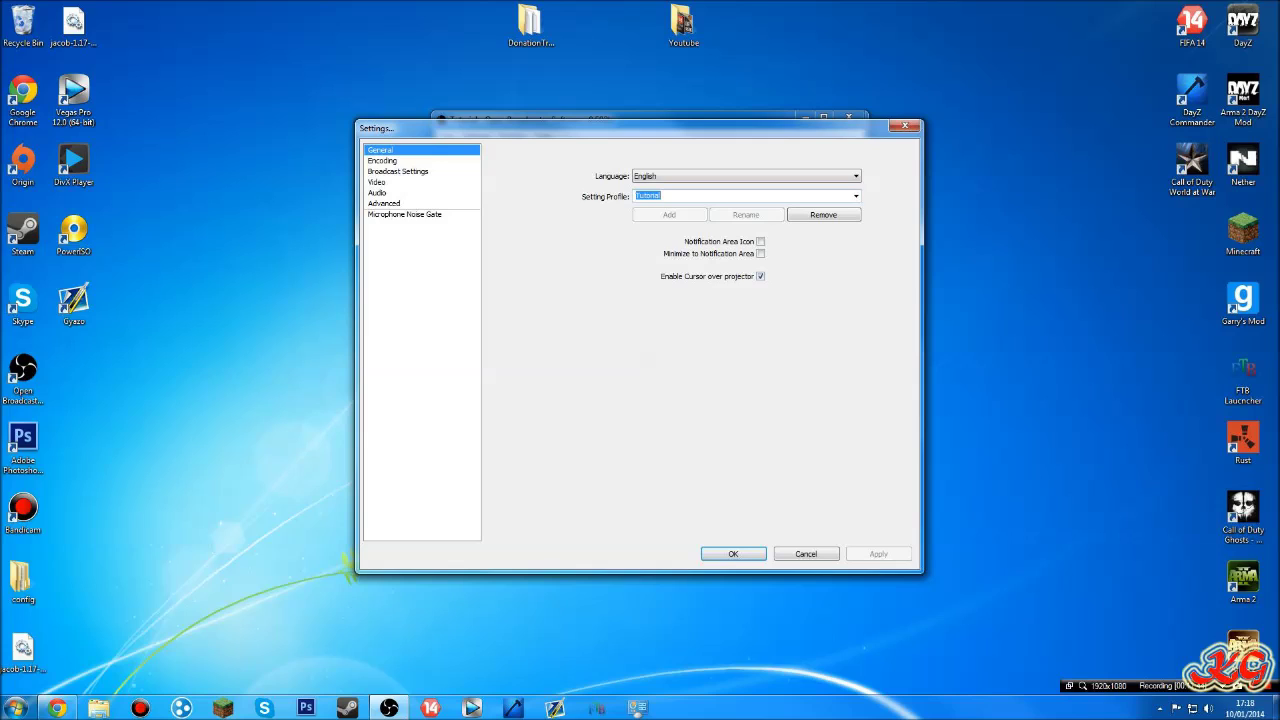
click(855, 196)
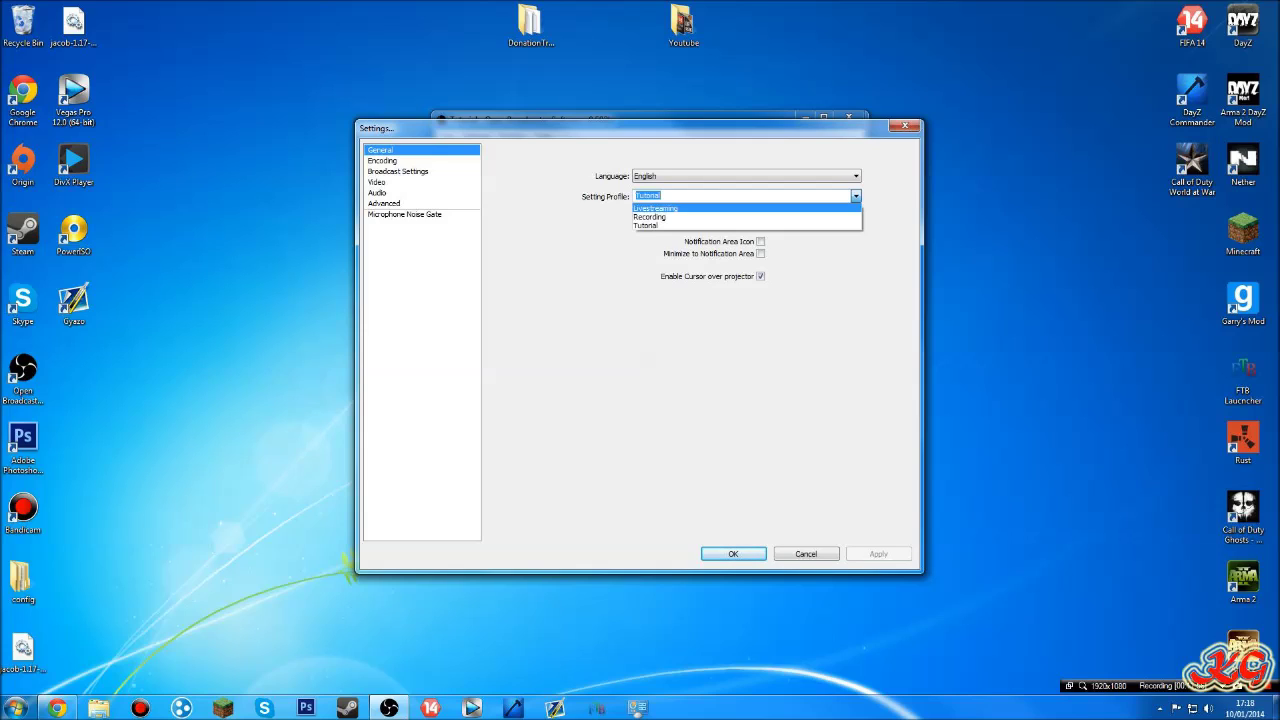
click(647, 226)
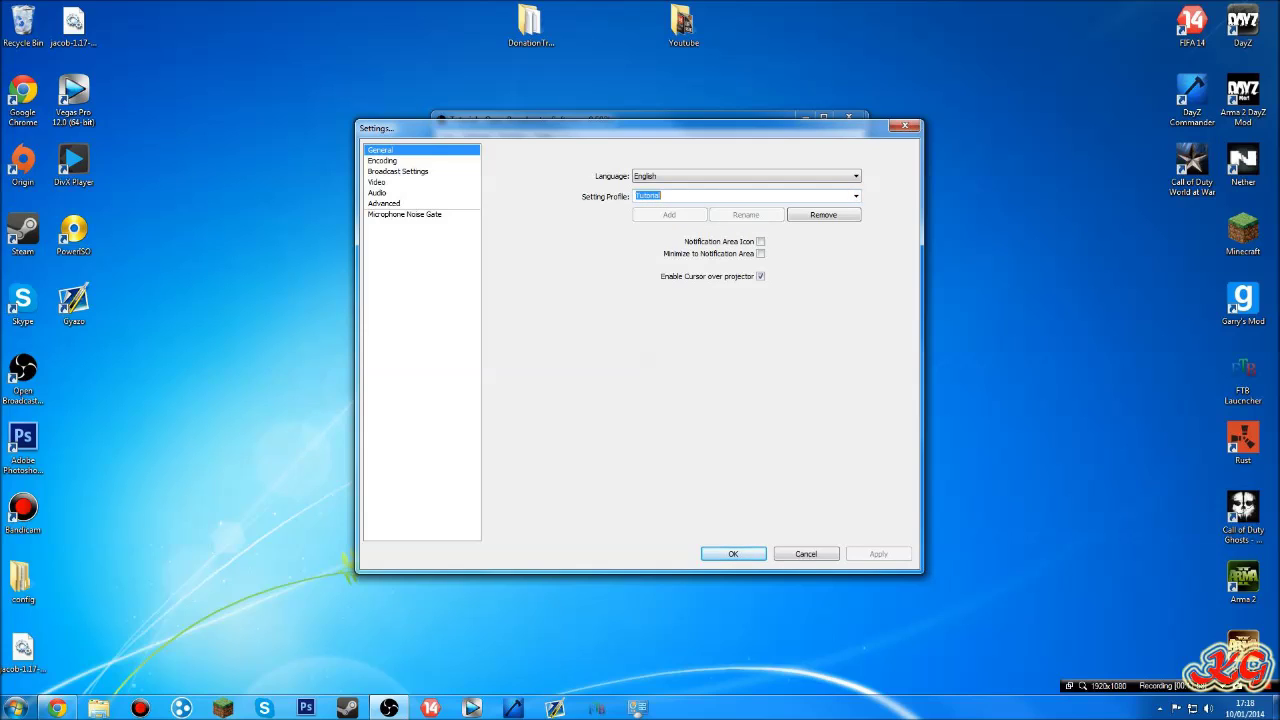
Switch the broadcast mode from file output to Live Stream
click(377, 182)
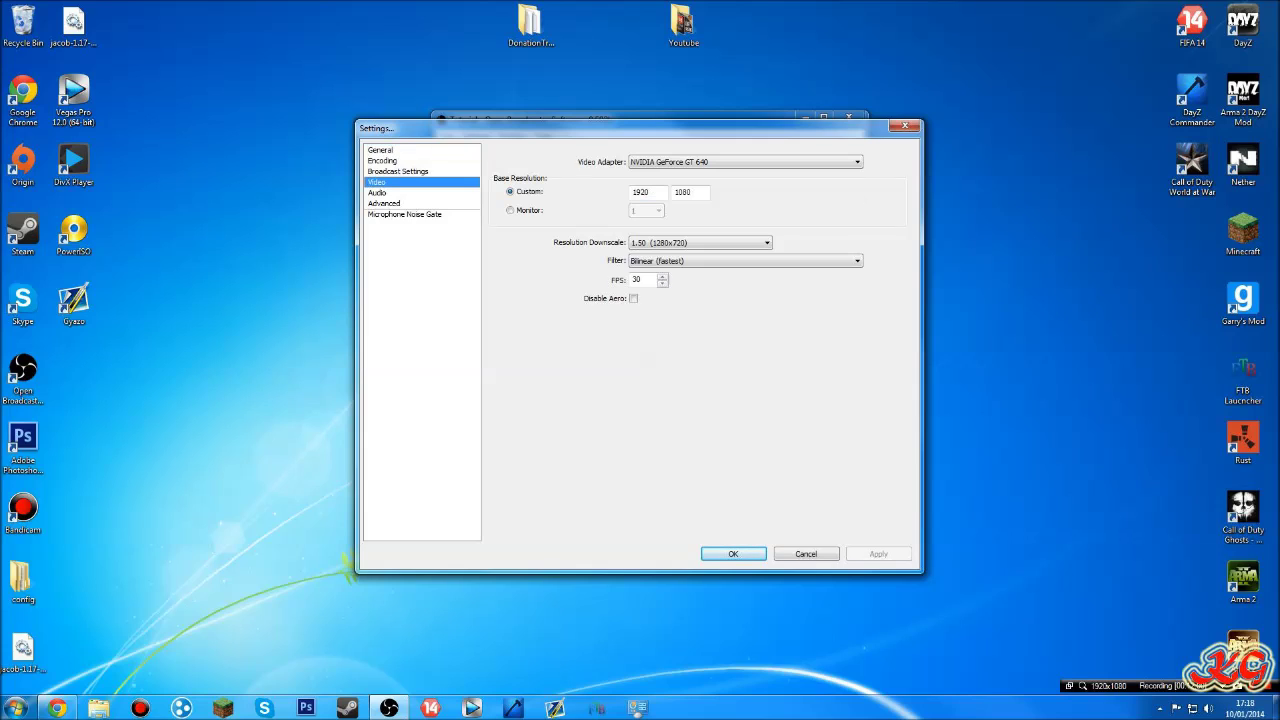
click(398, 171)
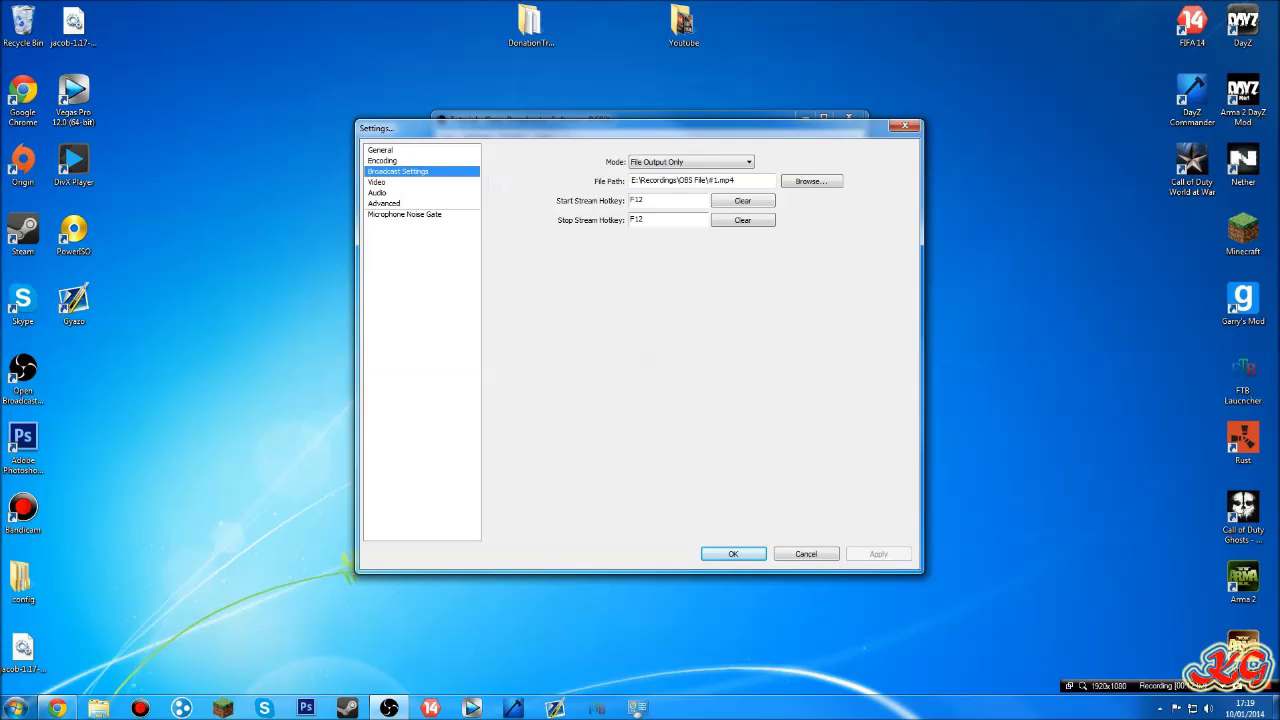
click(700, 162)
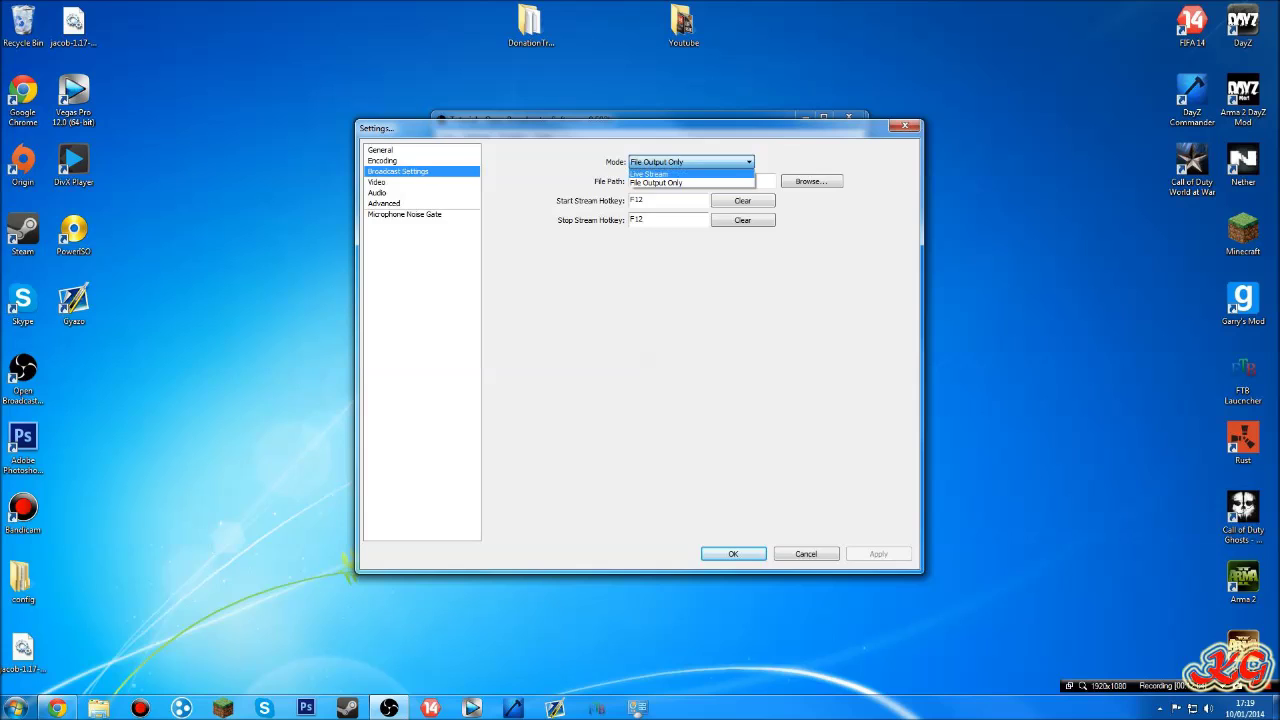
click(690, 172)
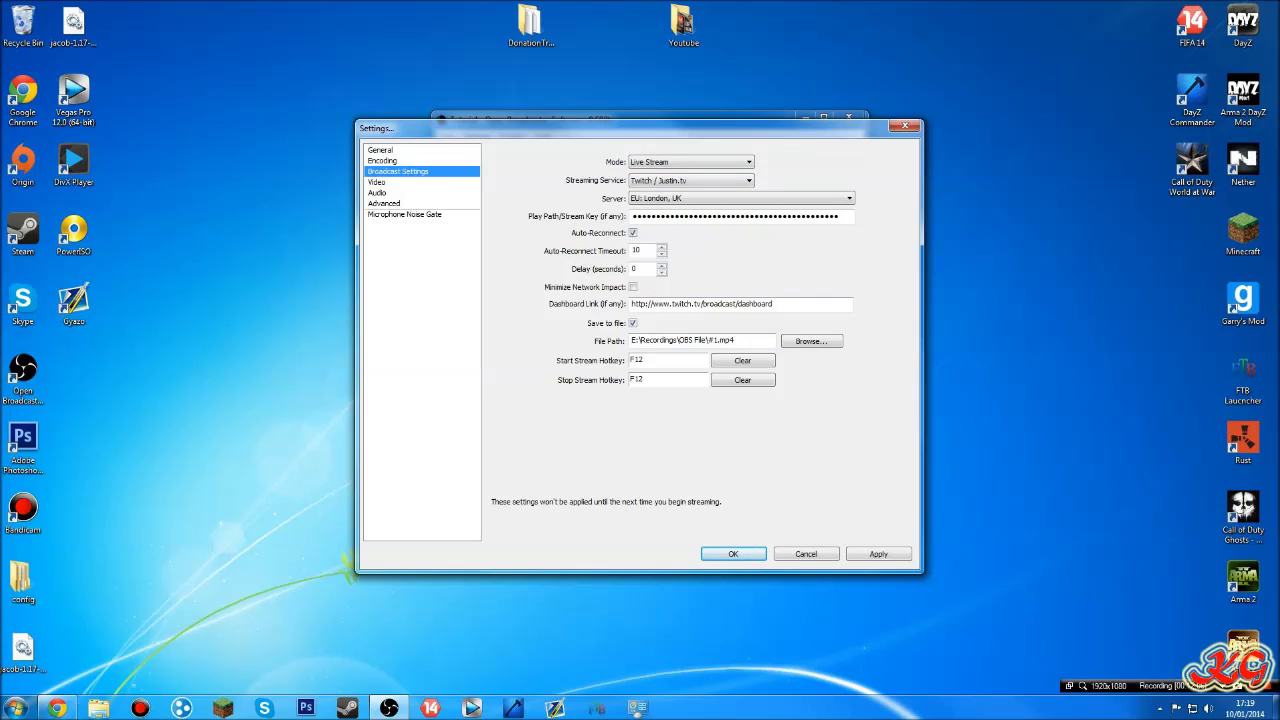
Review the streaming services and servers, keeping Twitch / Justin.tv and EU: London, UK, and apply the live stream settings
click(692, 181)
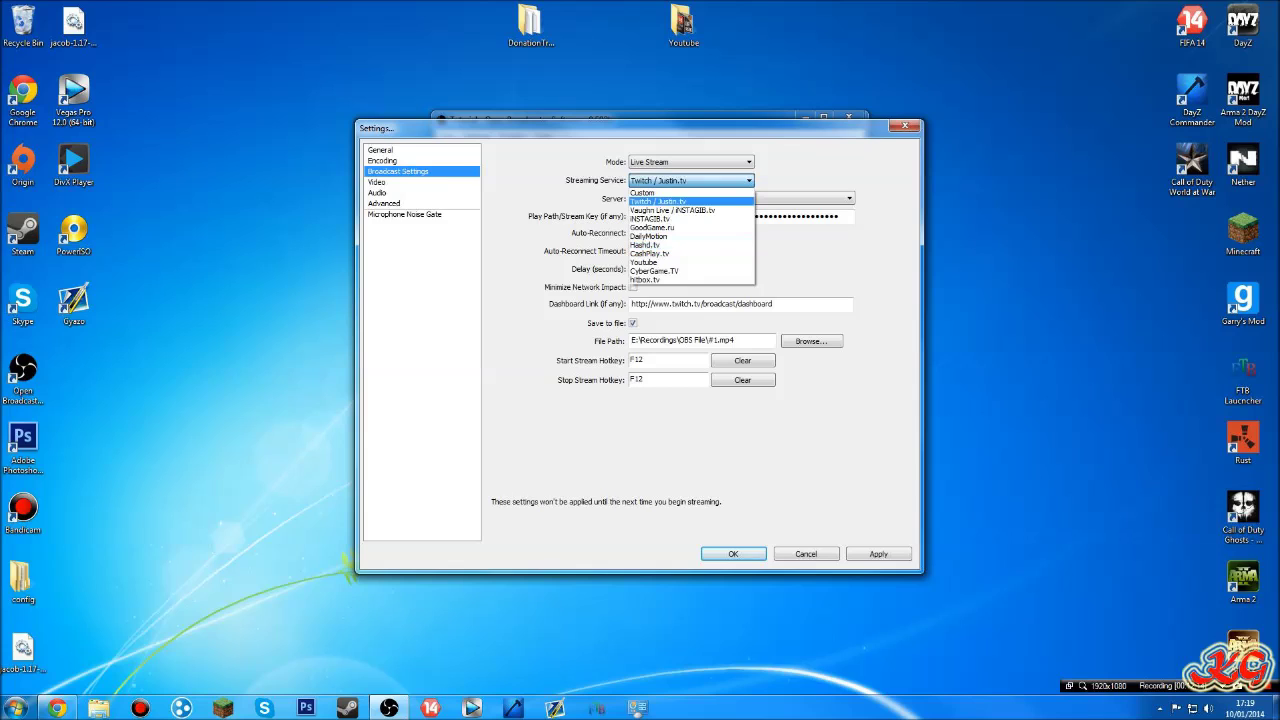
key(Return)
key(Tab)
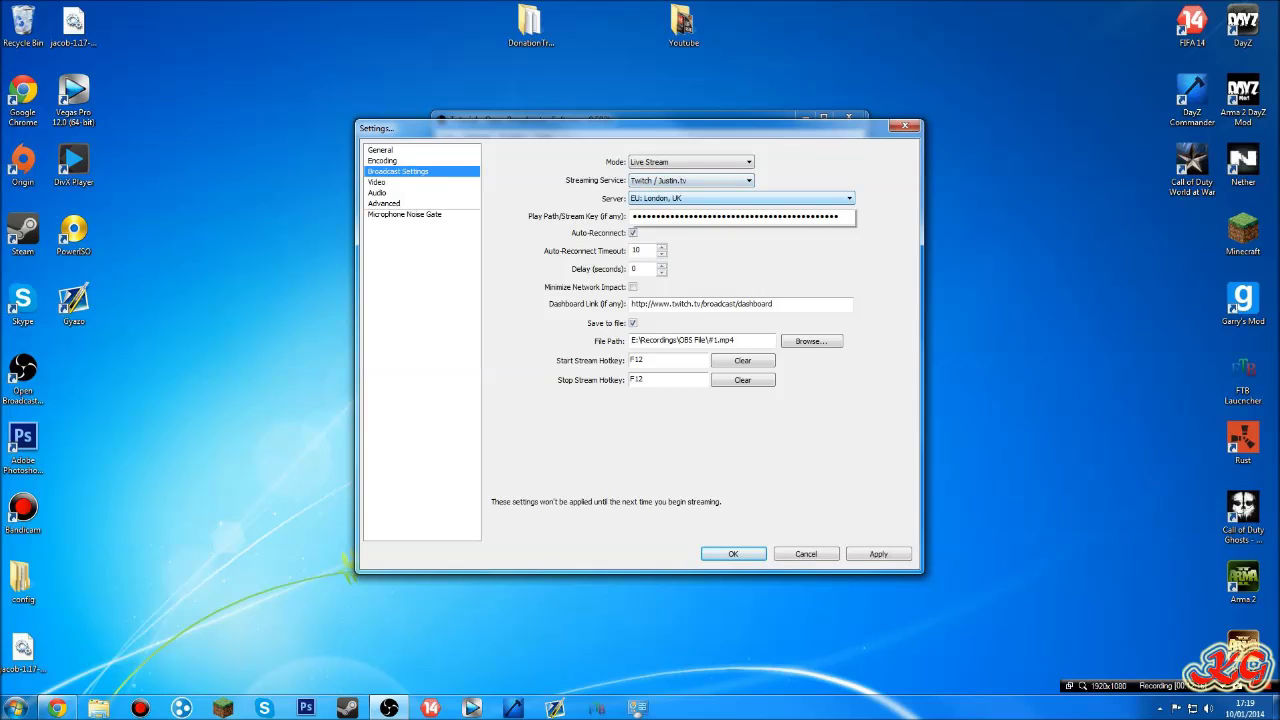
key(alt+Down)
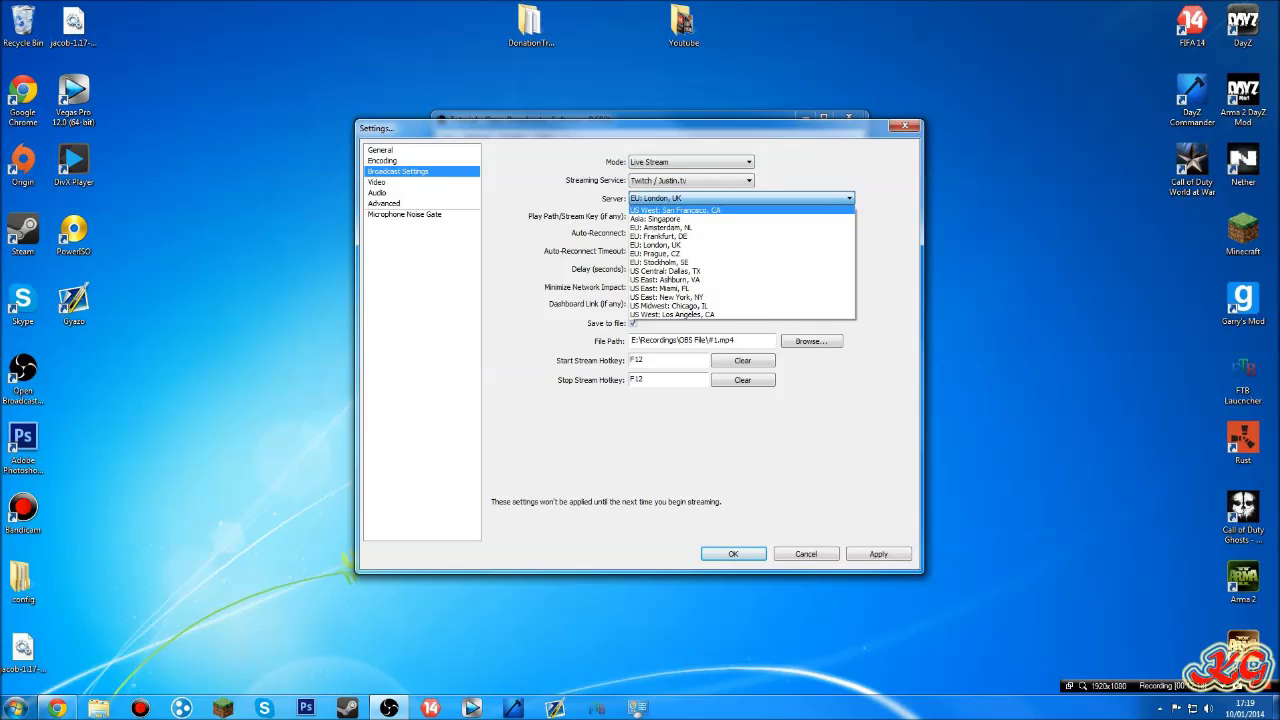
click(742, 198)
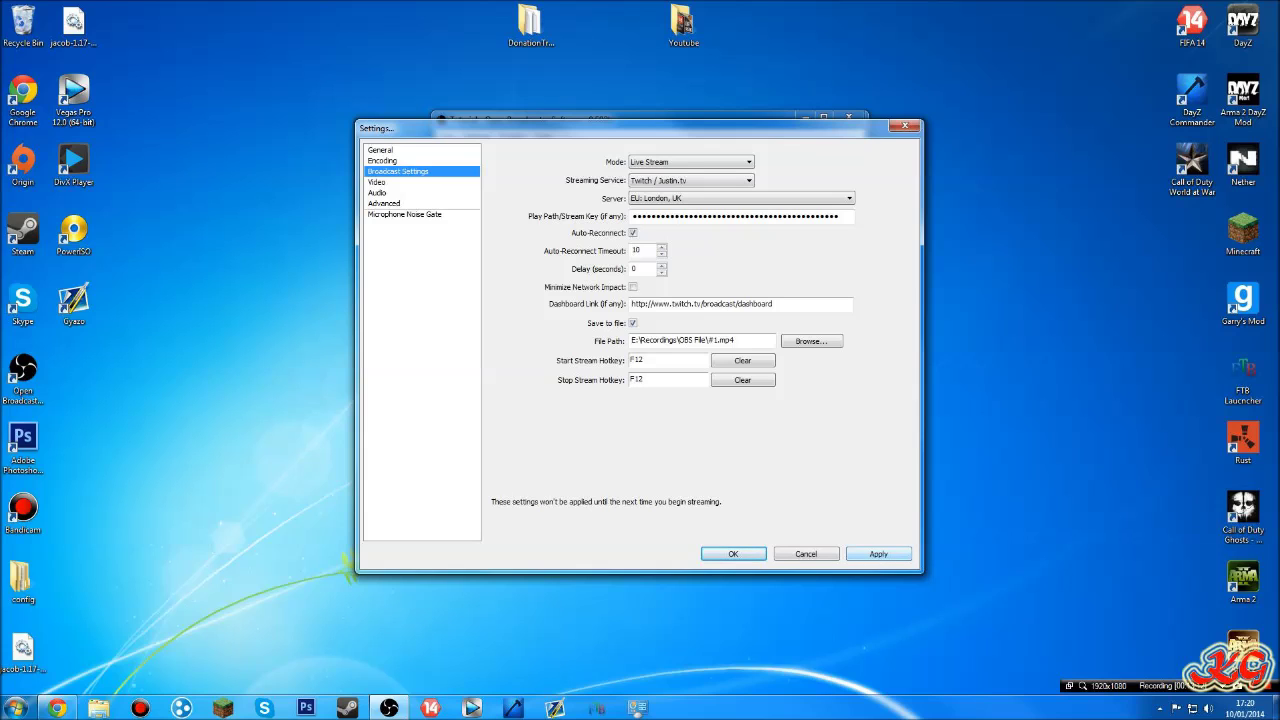
click(878, 554)
click(734, 554)
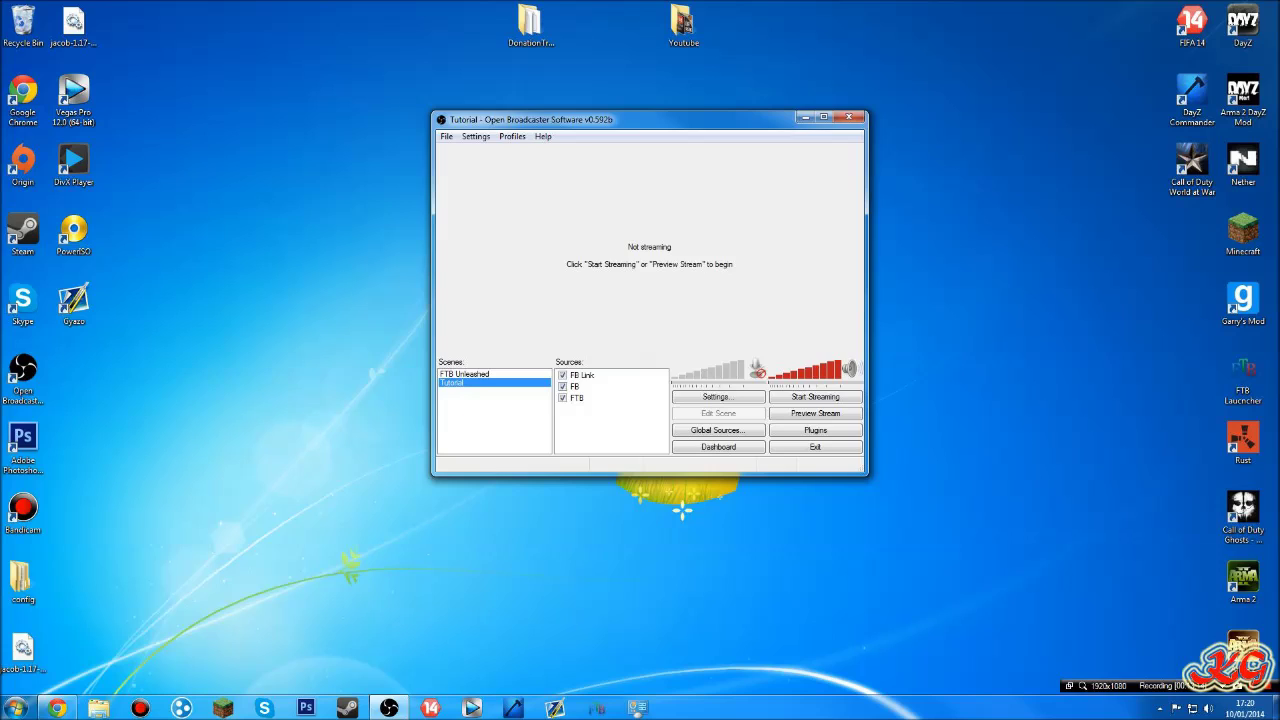
Return the broadcast mode to File Output Only and apply the change
click(718, 396)
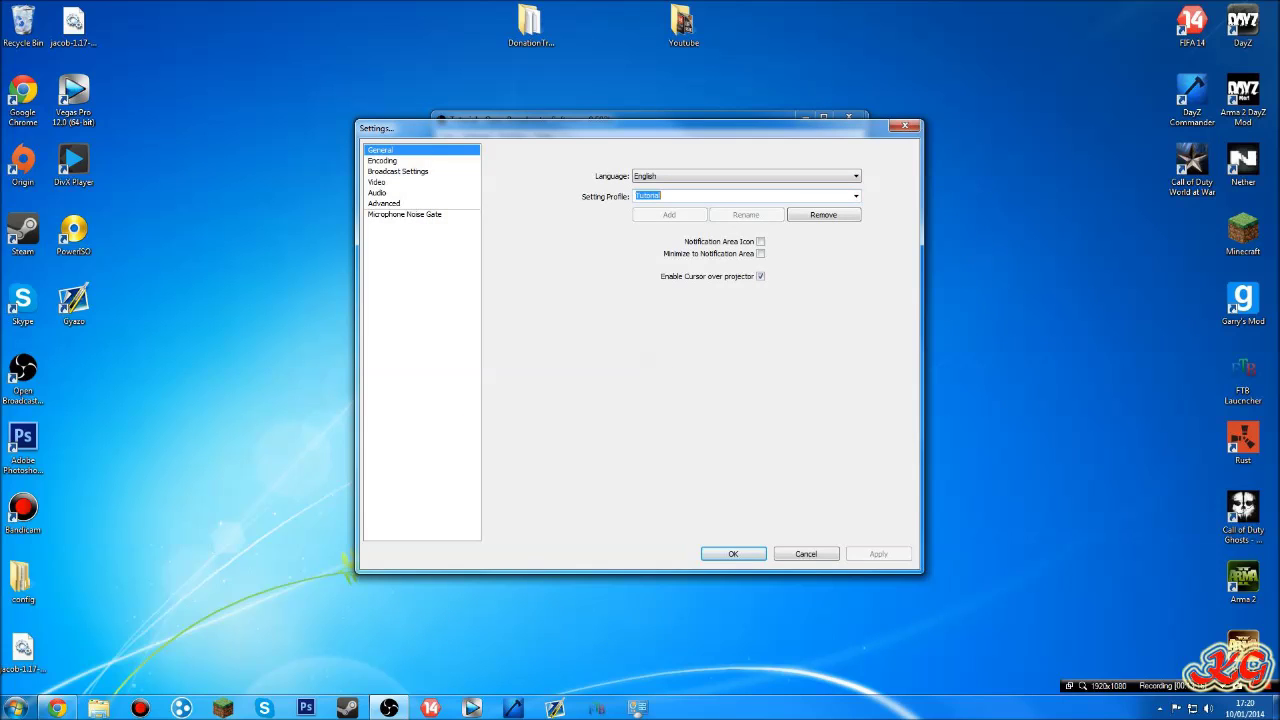
click(398, 171)
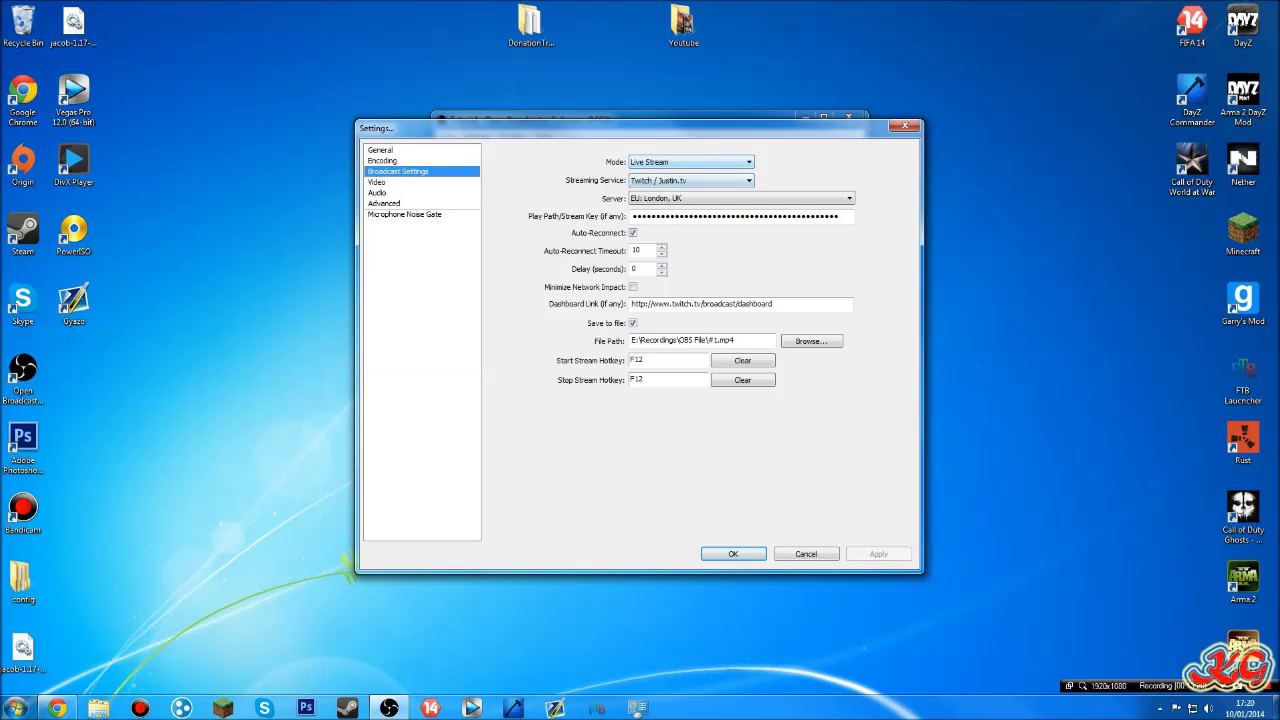
click(691, 162)
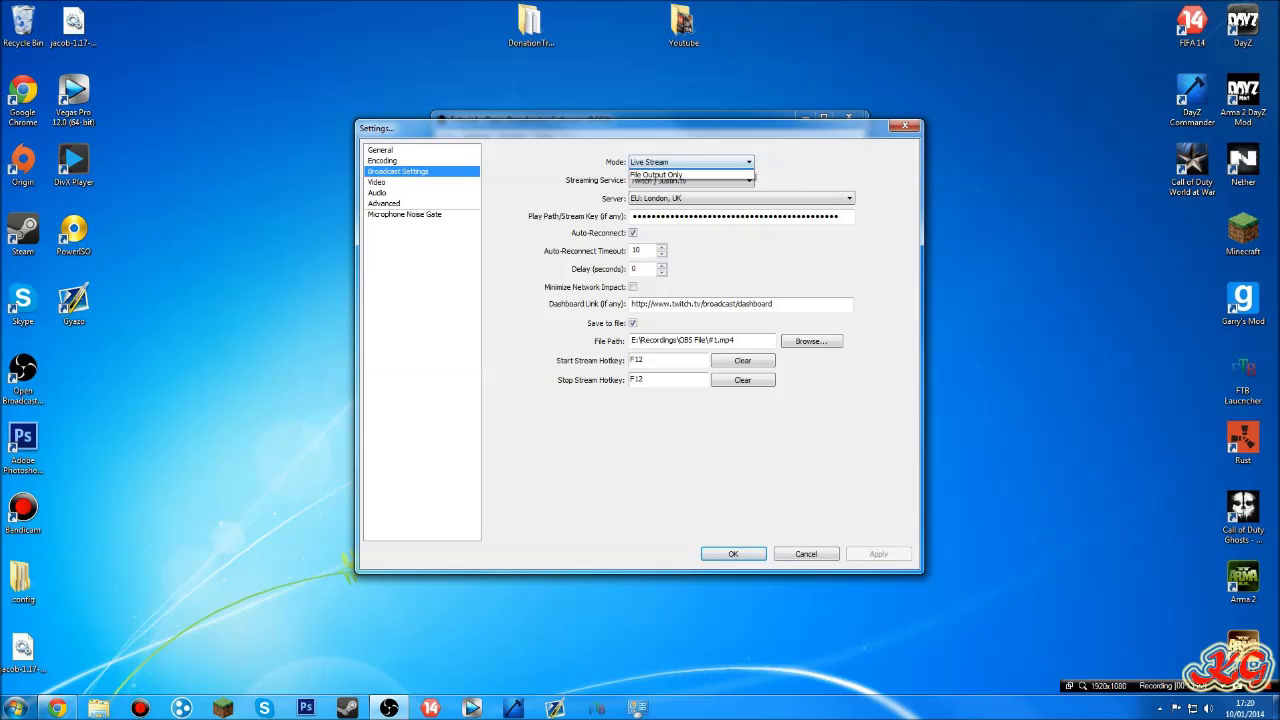
click(657, 183)
click(878, 554)
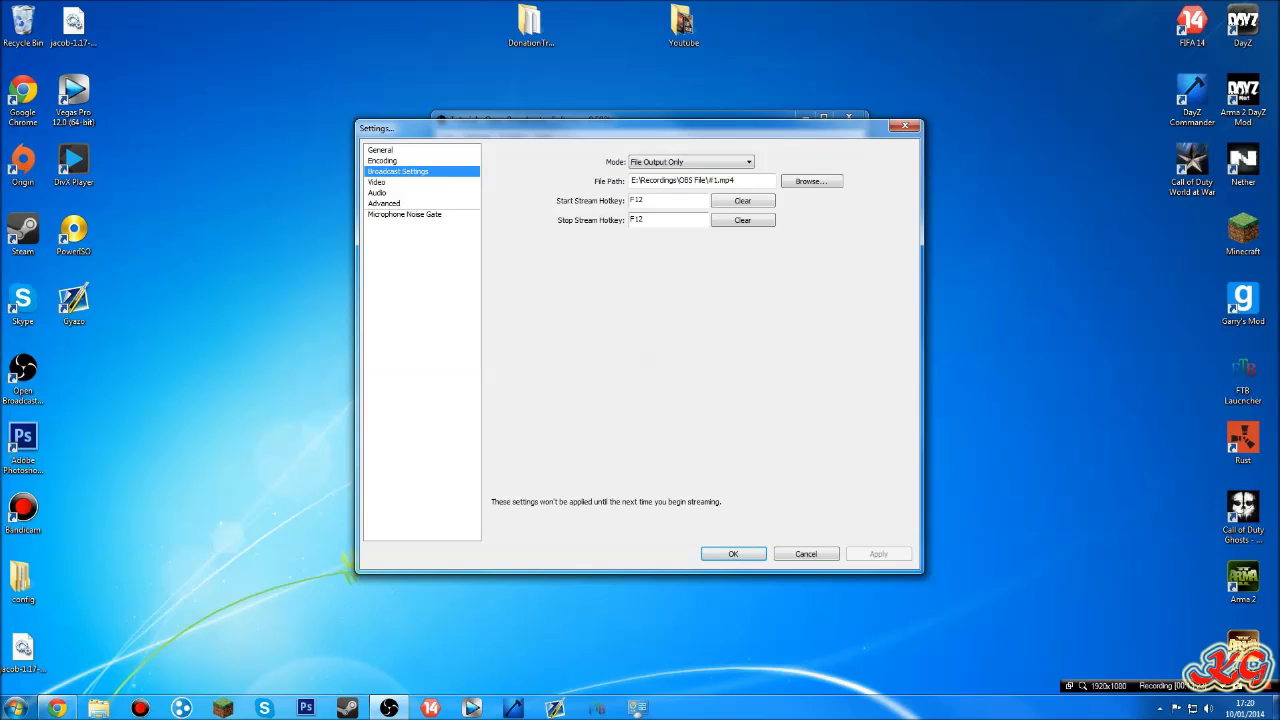
Review the video settings and the audio settings' microphone device options, and close the settings
click(377, 182)
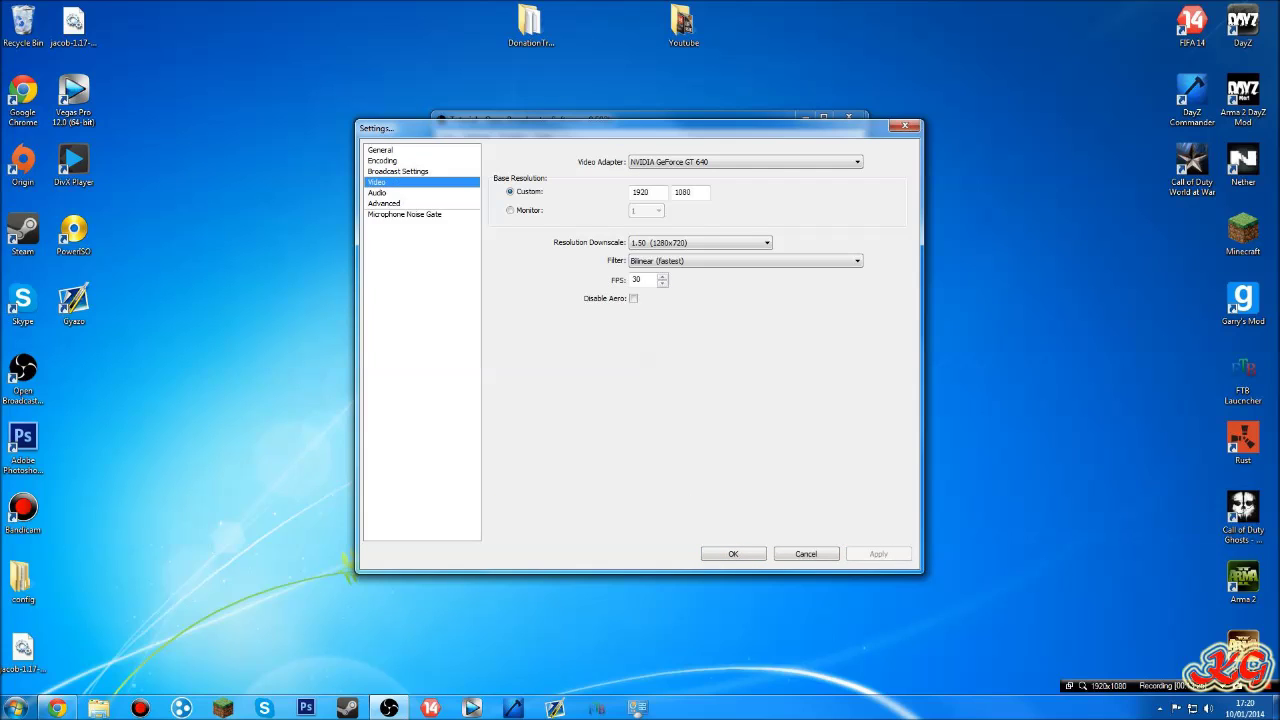
click(377, 193)
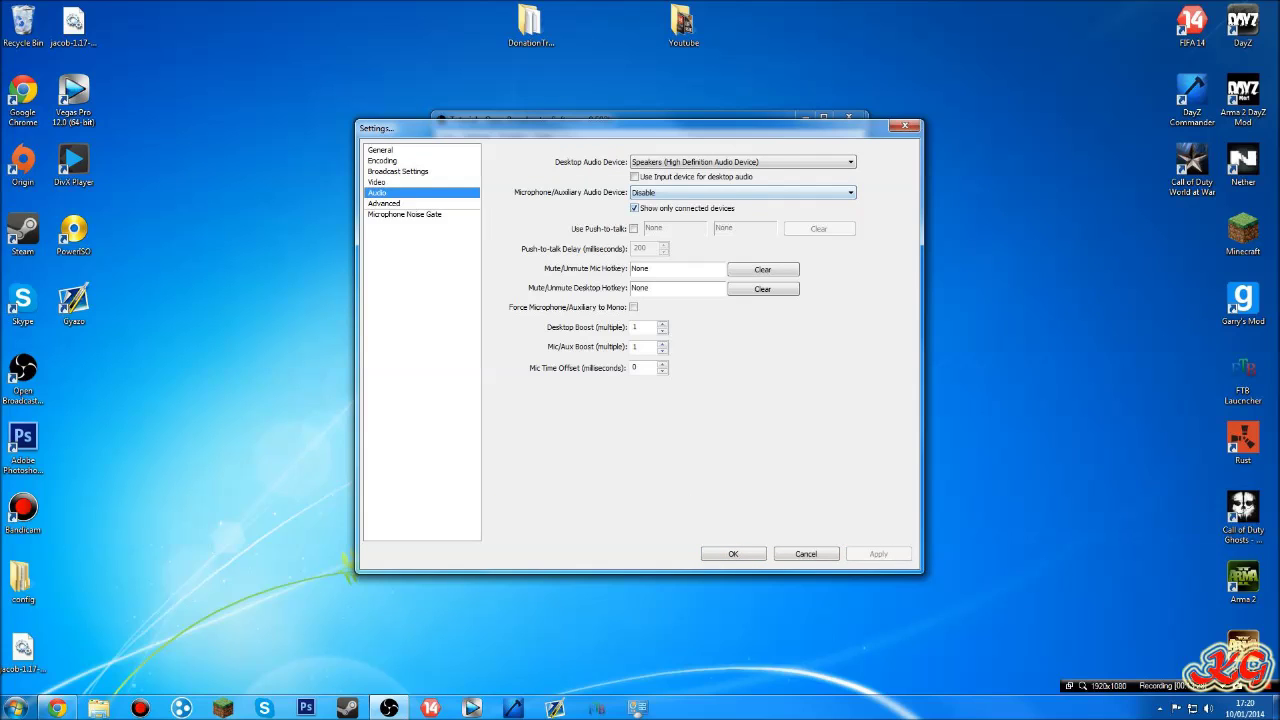
click(742, 193)
click(742, 193)
click(733, 553)
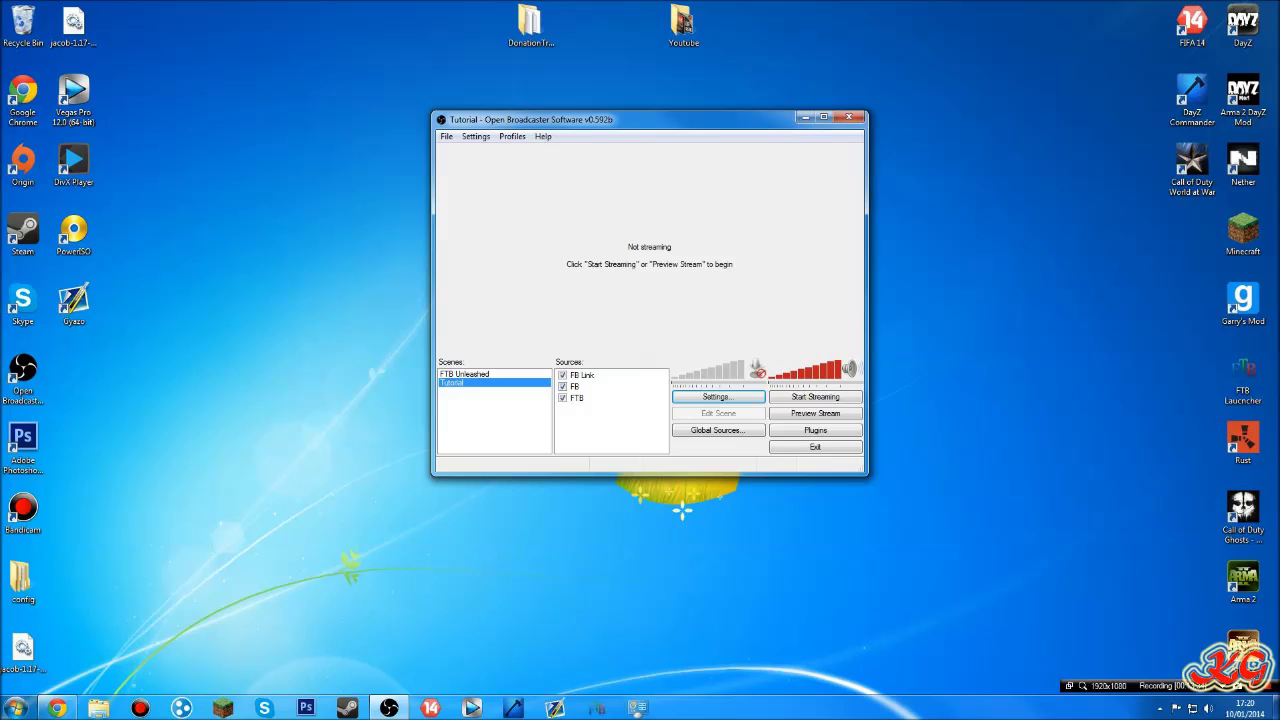
Add a video capture device source named Webcam to the Tutorial scene
right_click(633, 429)
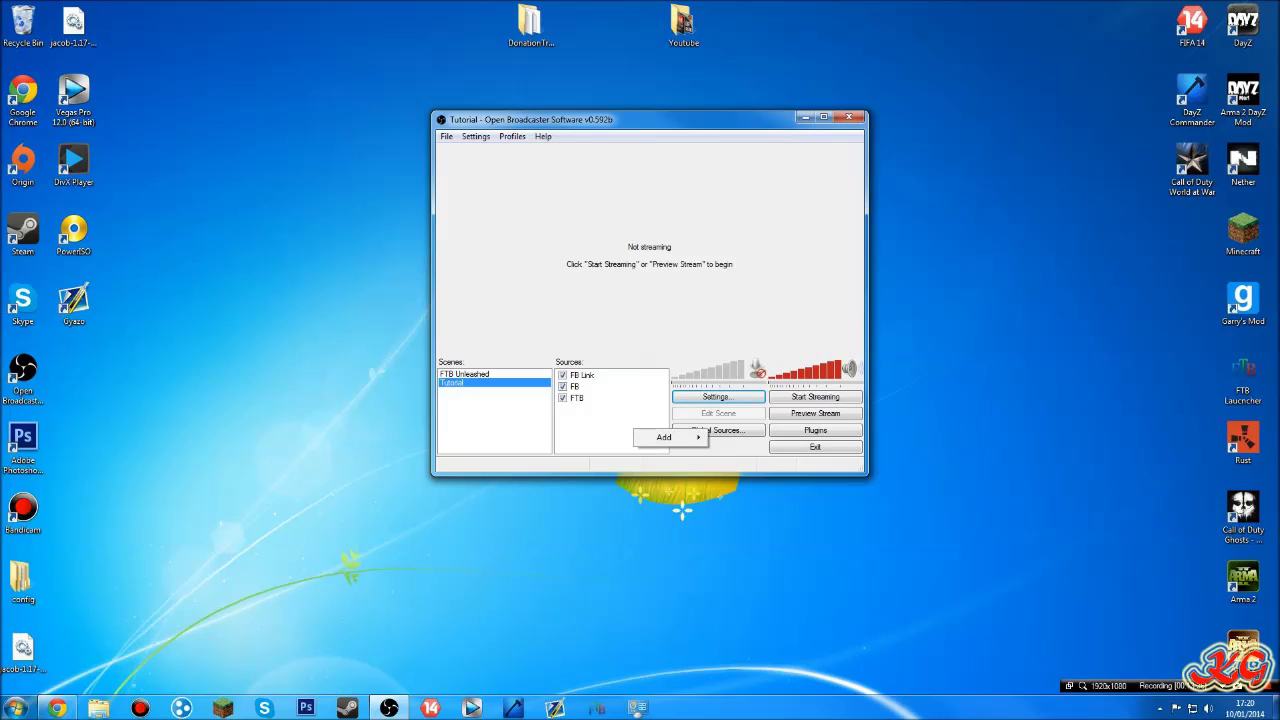
mouse_move(664, 437)
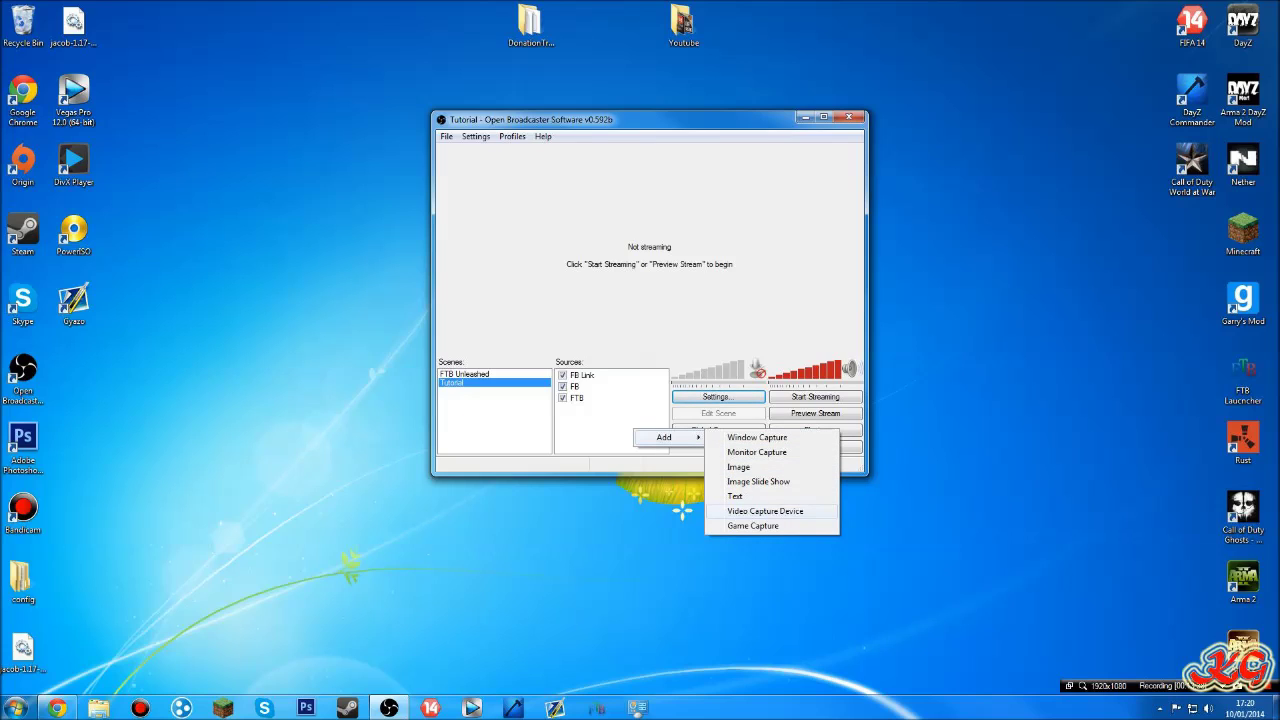
click(765, 511)
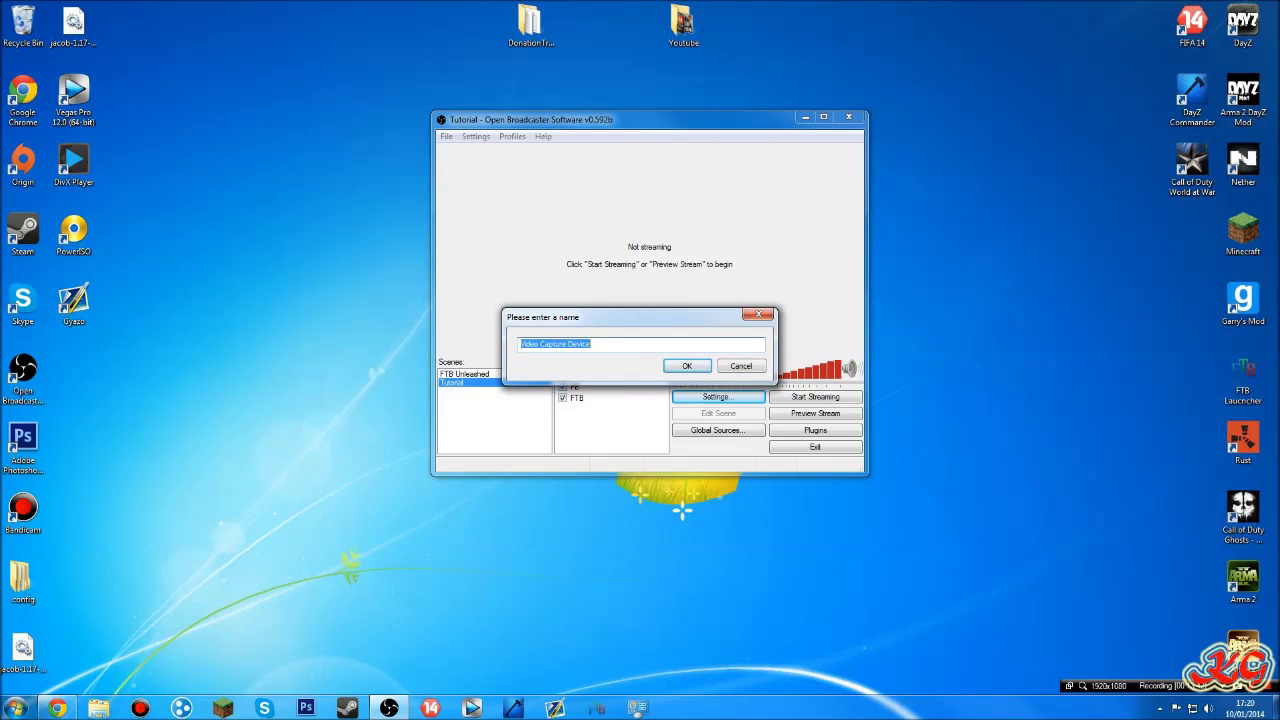
text(Webcam)
key(Return)
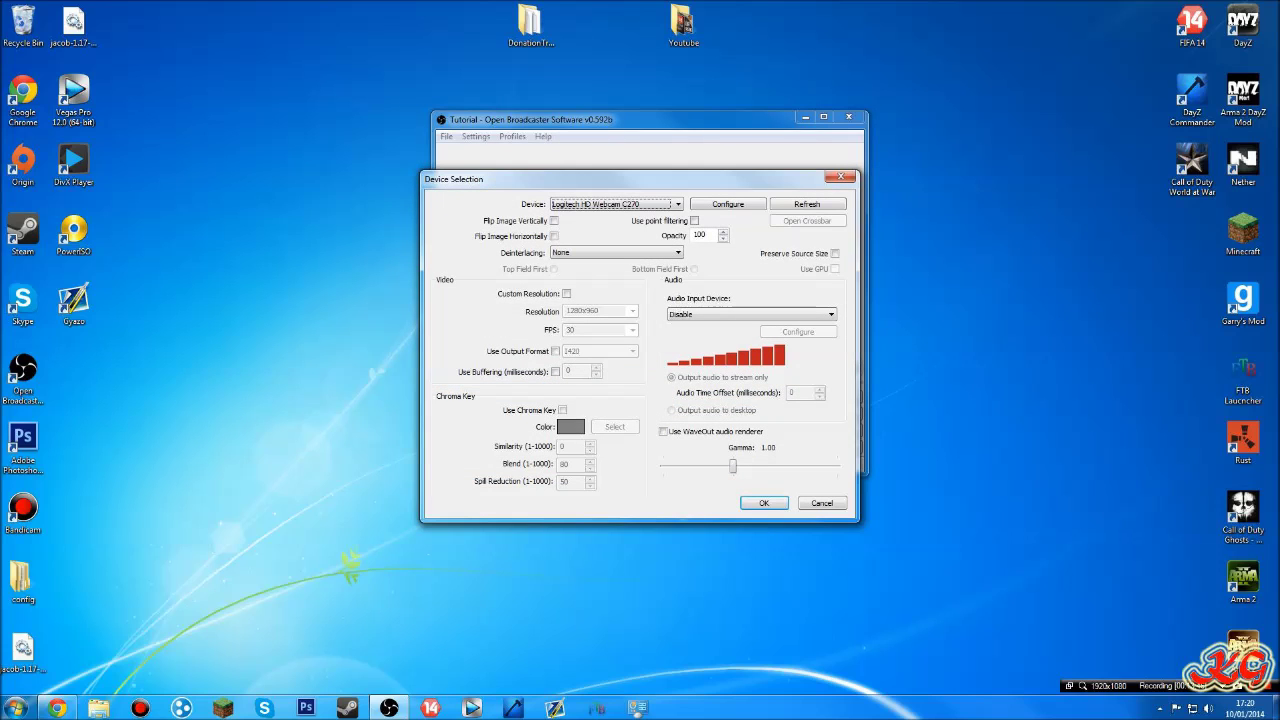
Check the available capture devices, keeping Logitech HD Webcam C270, and view that webcam's properties without changing them
click(618, 204)
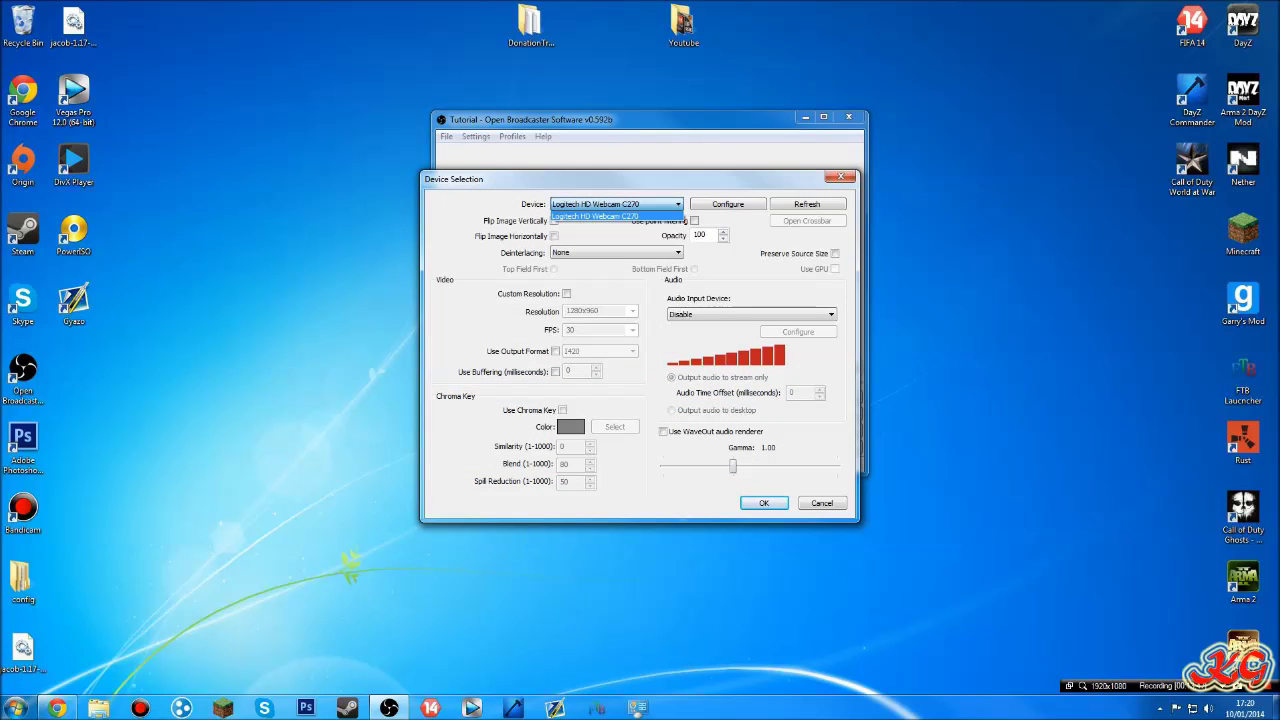
key(Return)
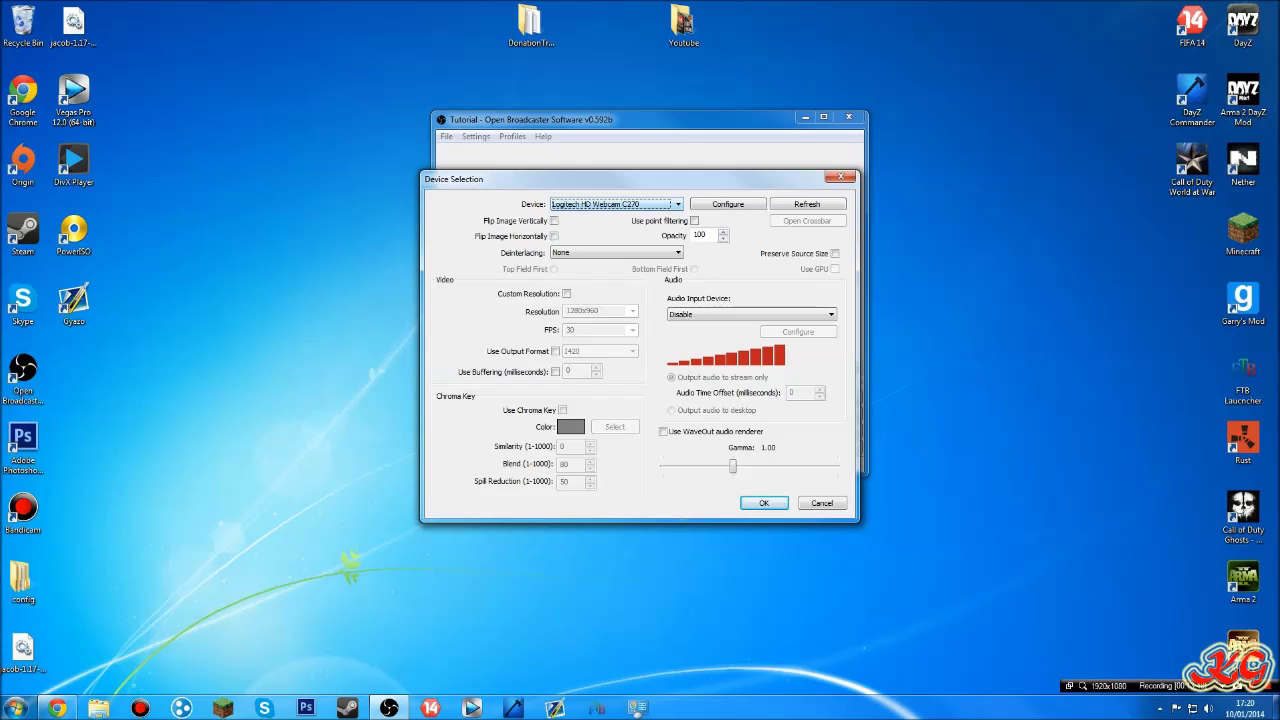
key(Tab)
key(Return)
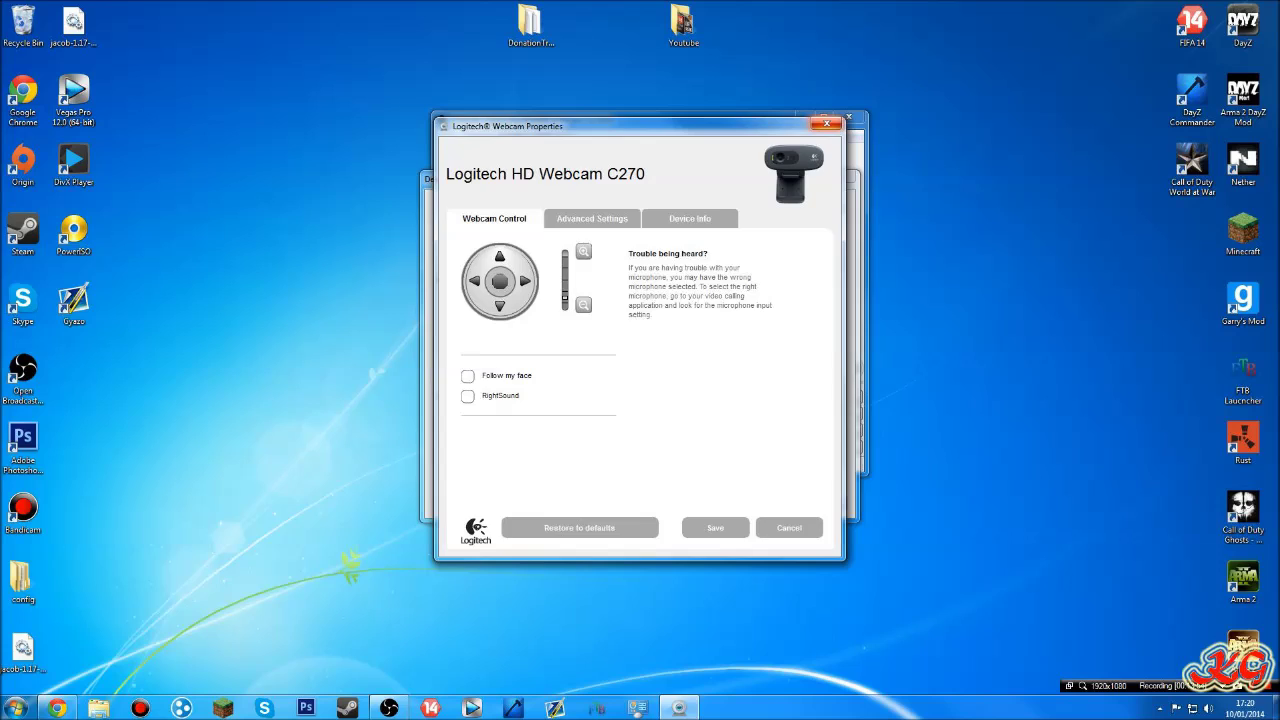
click(827, 124)
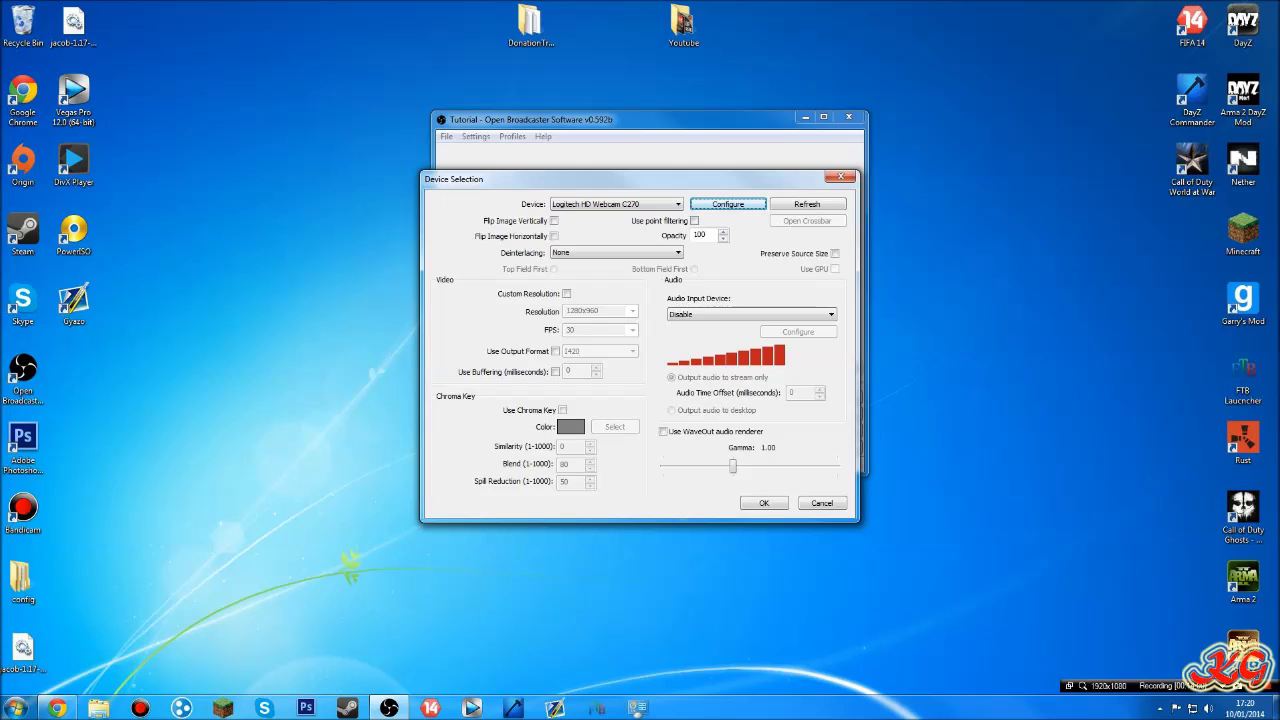
Examine the deinterlacing and custom resolution options, keeping deinterlacing at None and custom resolution off
click(618, 253)
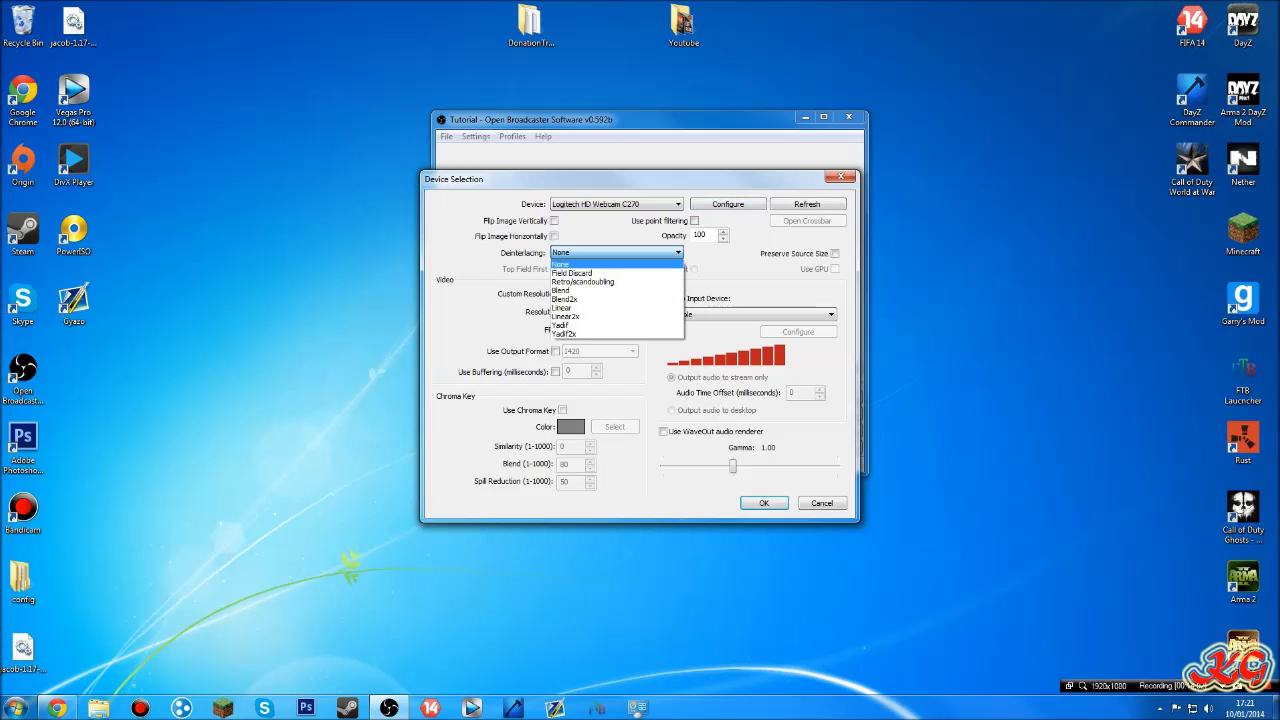
click(618, 253)
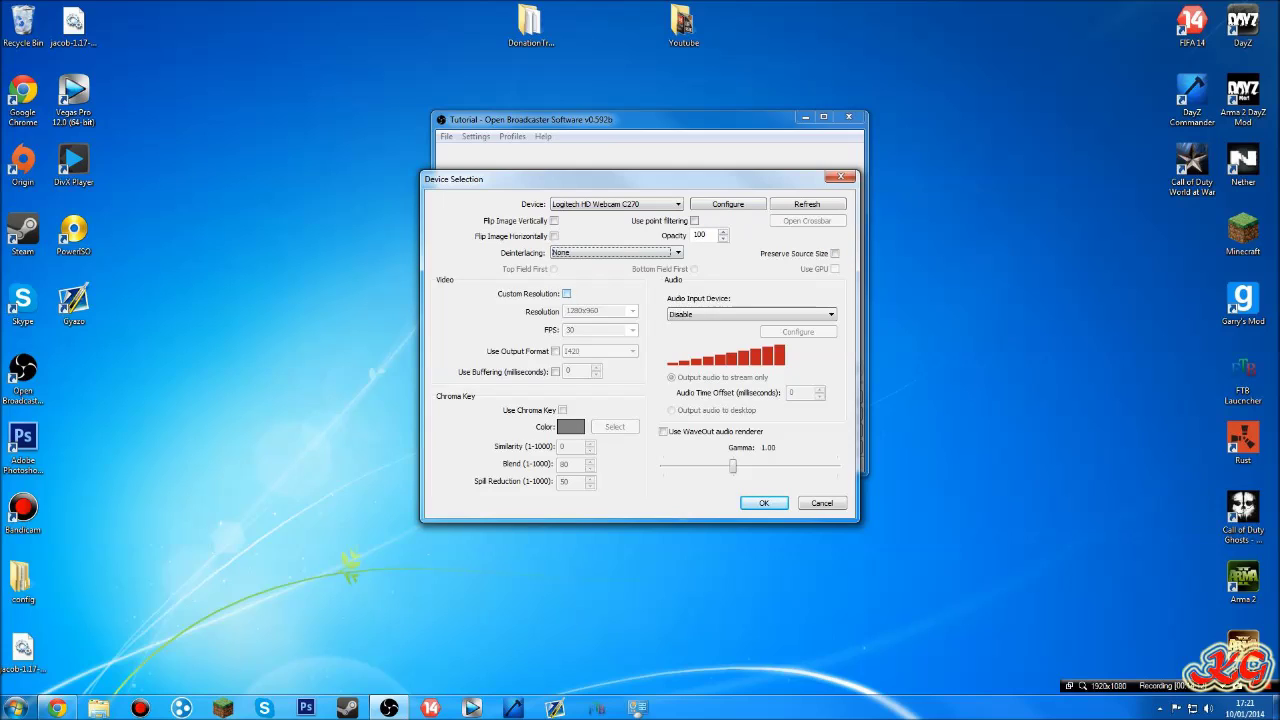
click(567, 294)
click(632, 311)
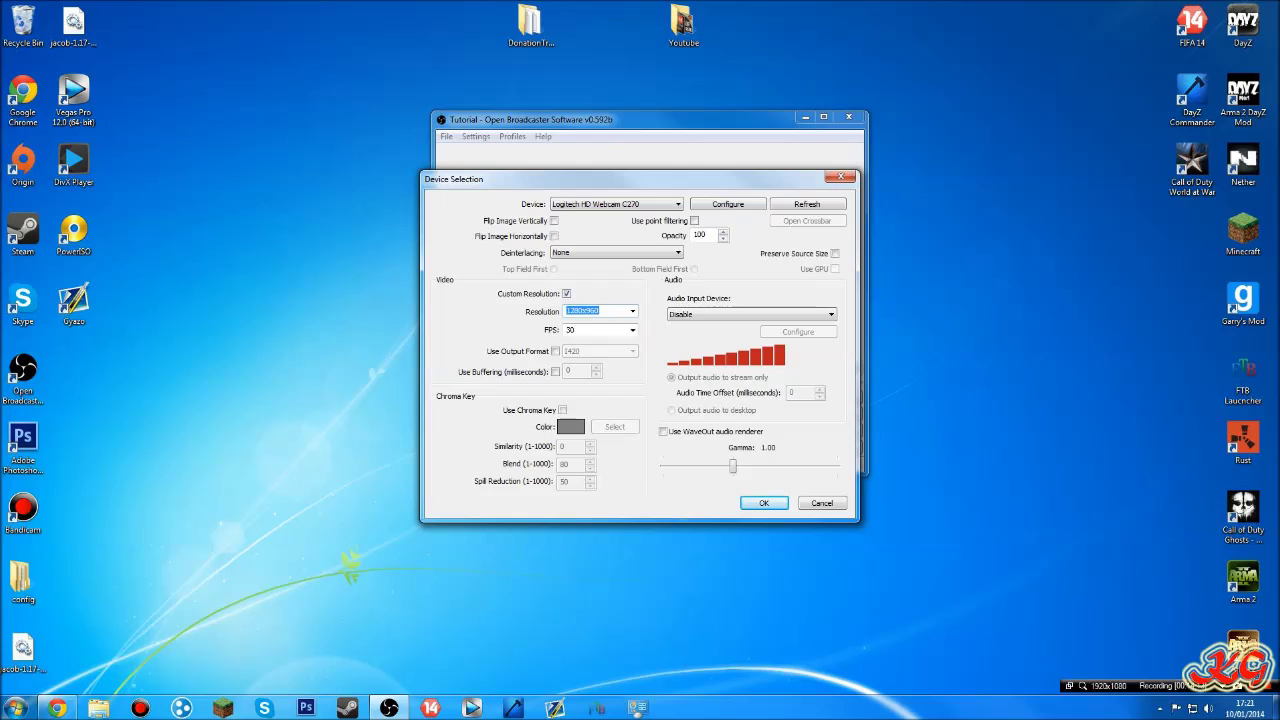
click(632, 311)
click(632, 311)
click(567, 294)
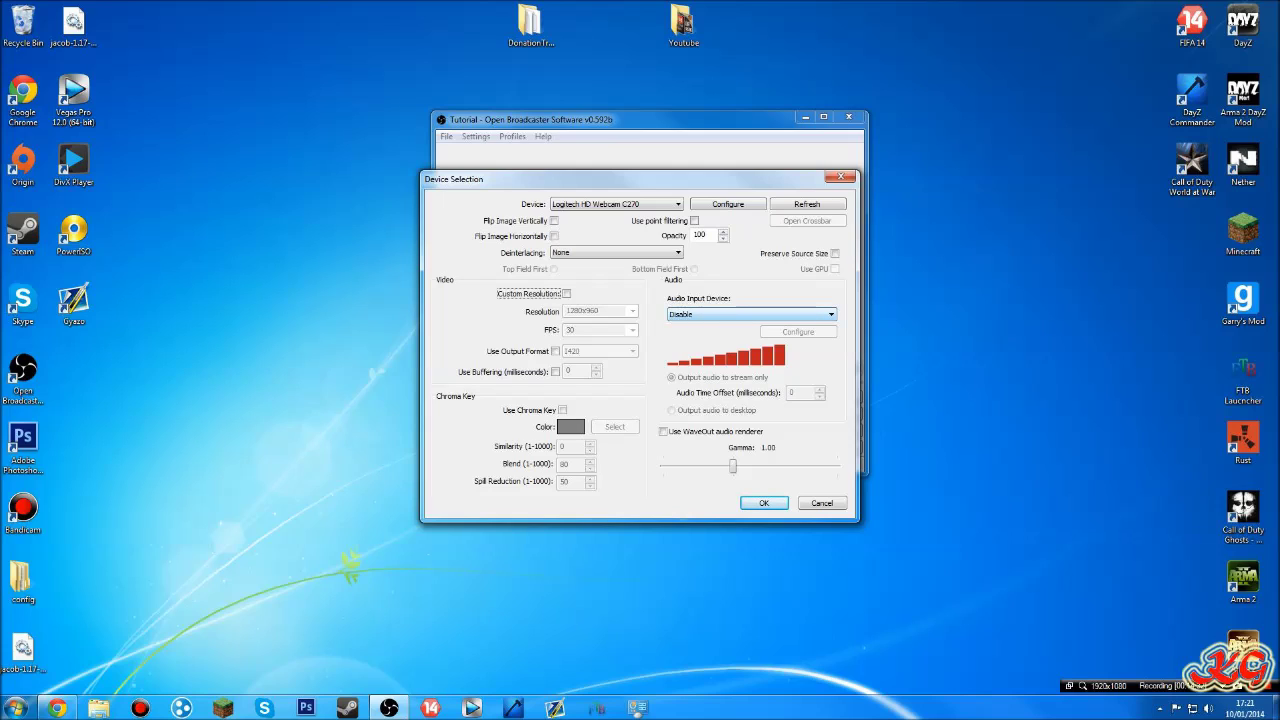
Set the webcam source's audio input to the High Definition microphone, accept its mixer properties, and confirm the device settings
click(752, 314)
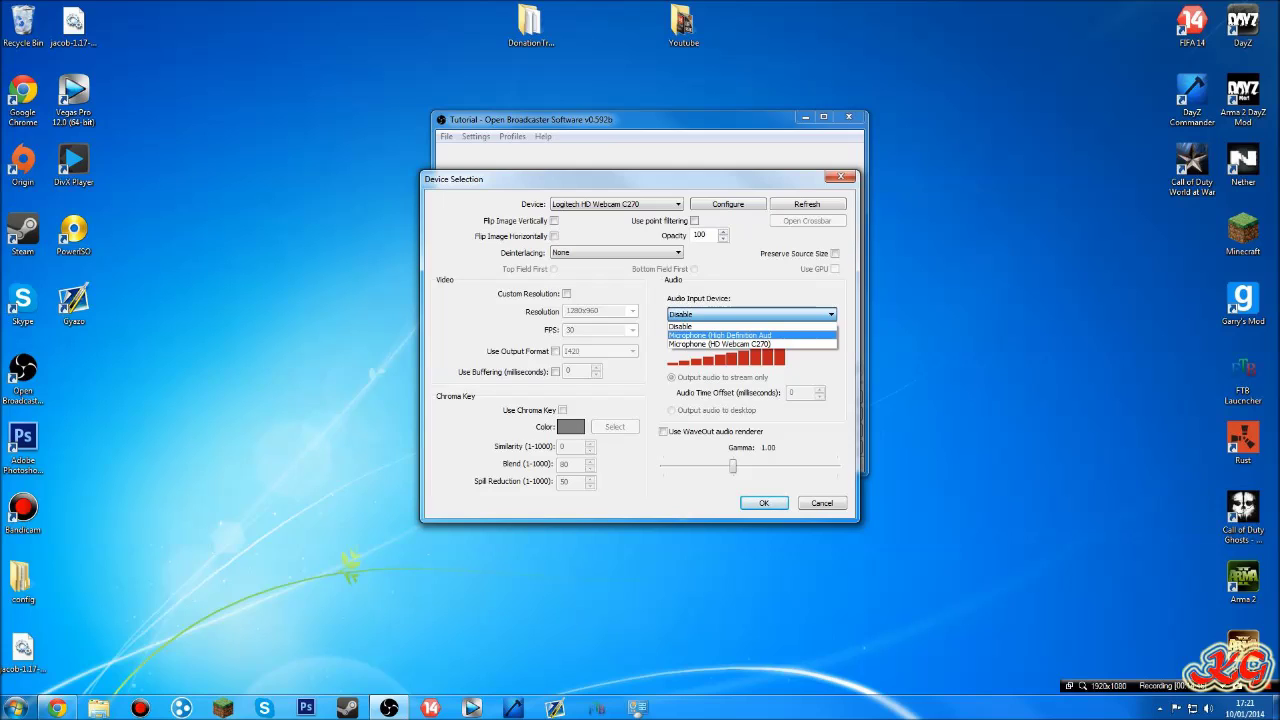
click(740, 335)
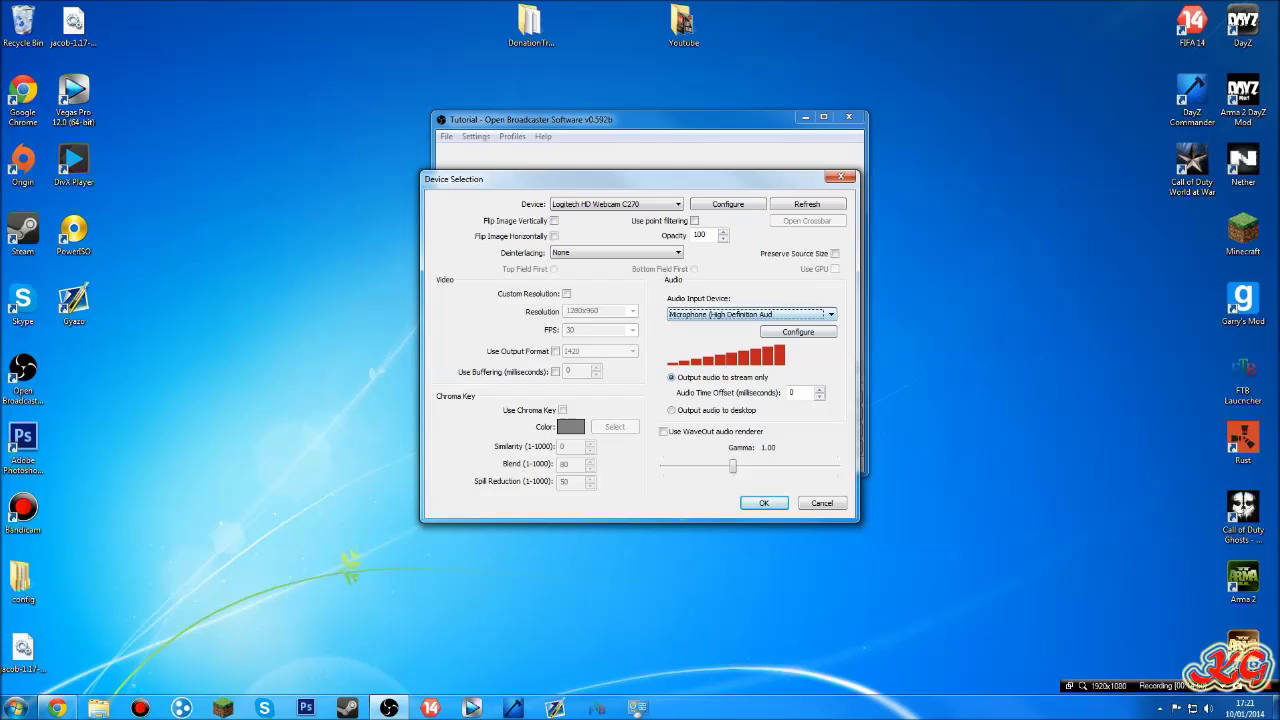
click(798, 332)
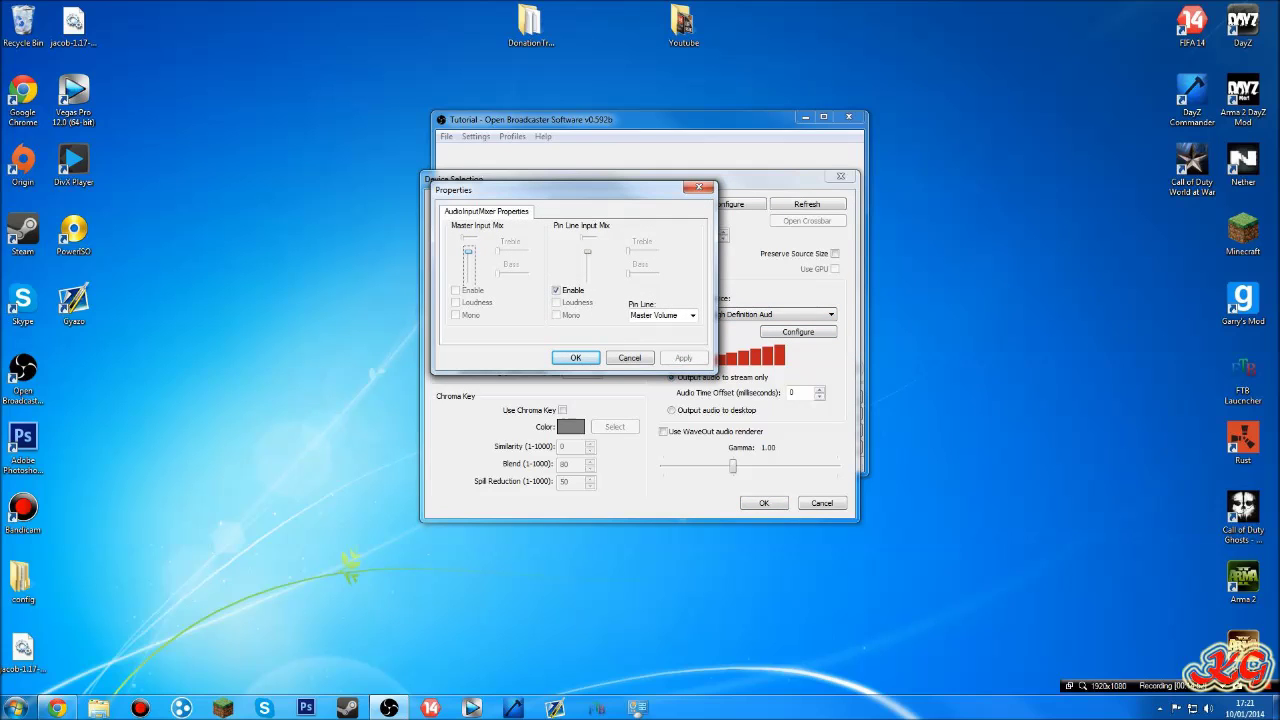
key(Return)
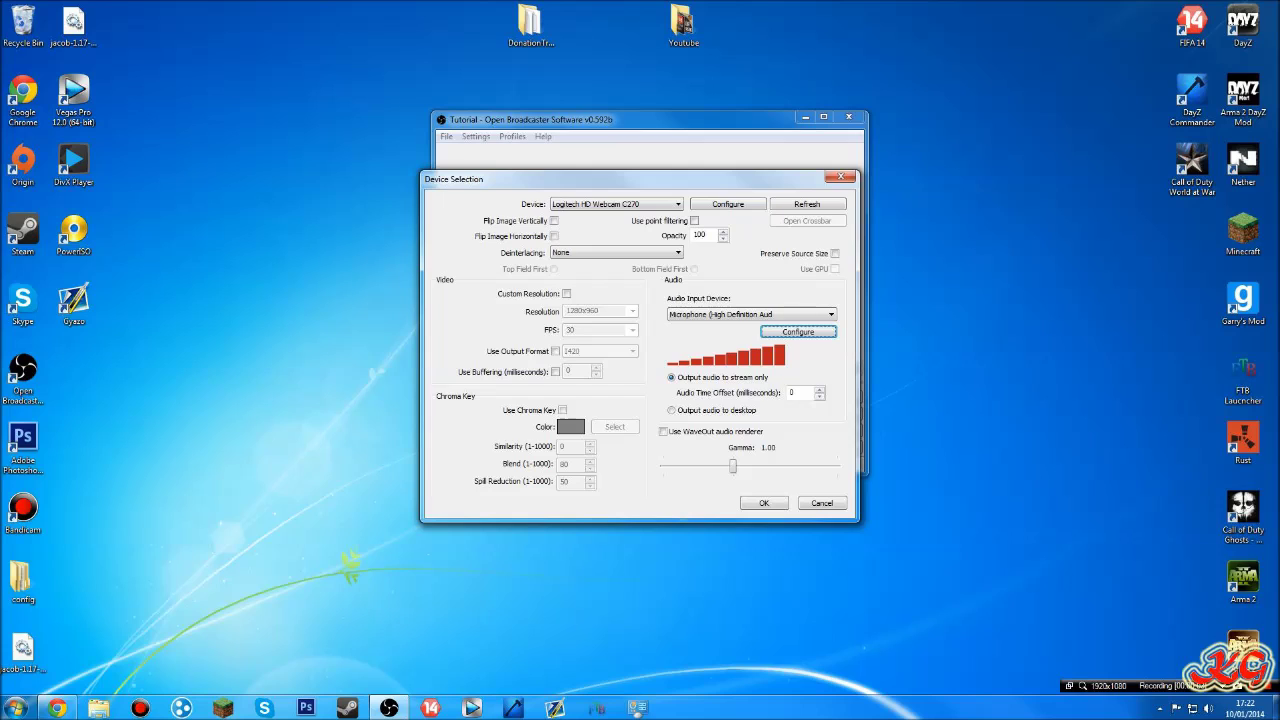
click(764, 503)
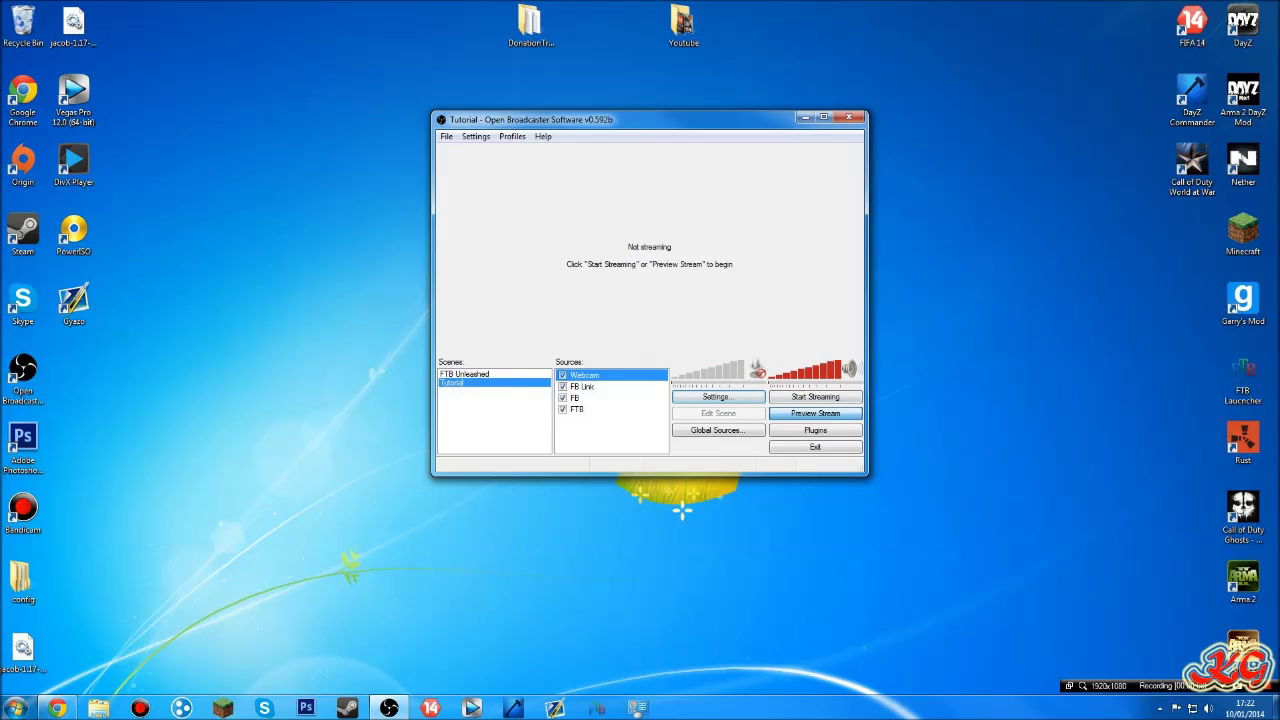
Preview the scene, shrink the webcam image to a small picture in the preview's upper-left corner, and stop the preview
click(815, 413)
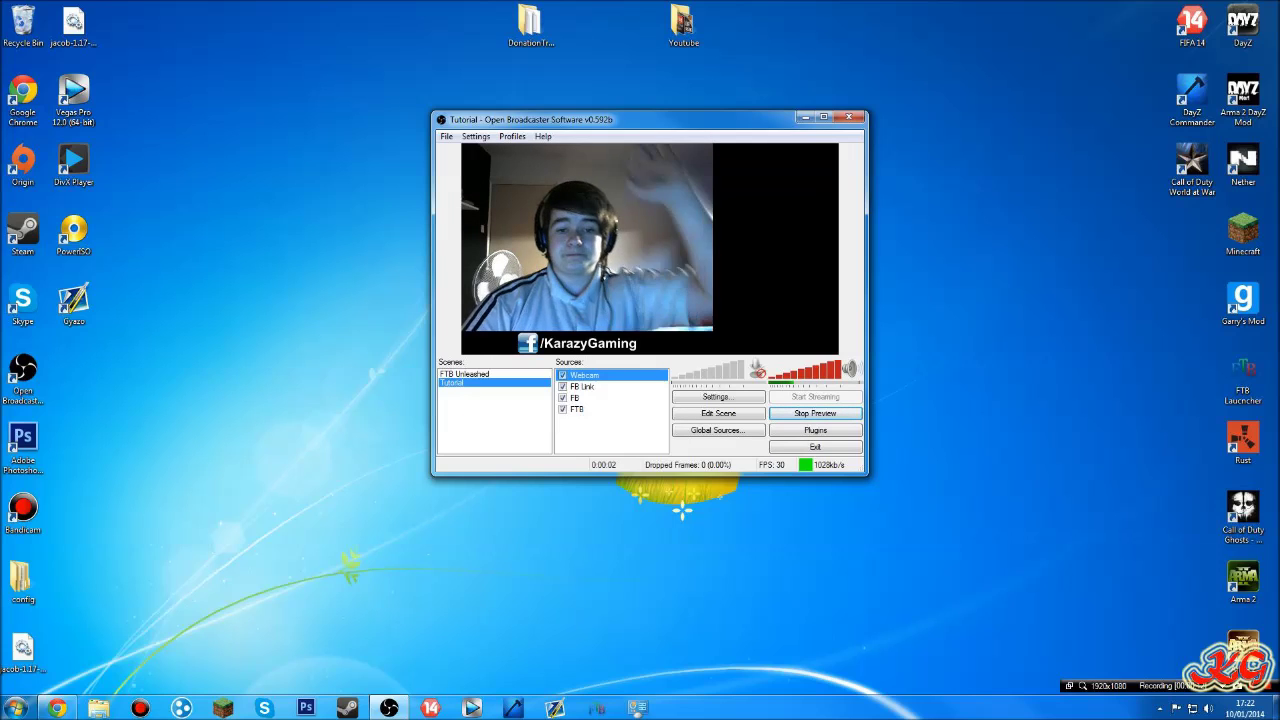
click(718, 413)
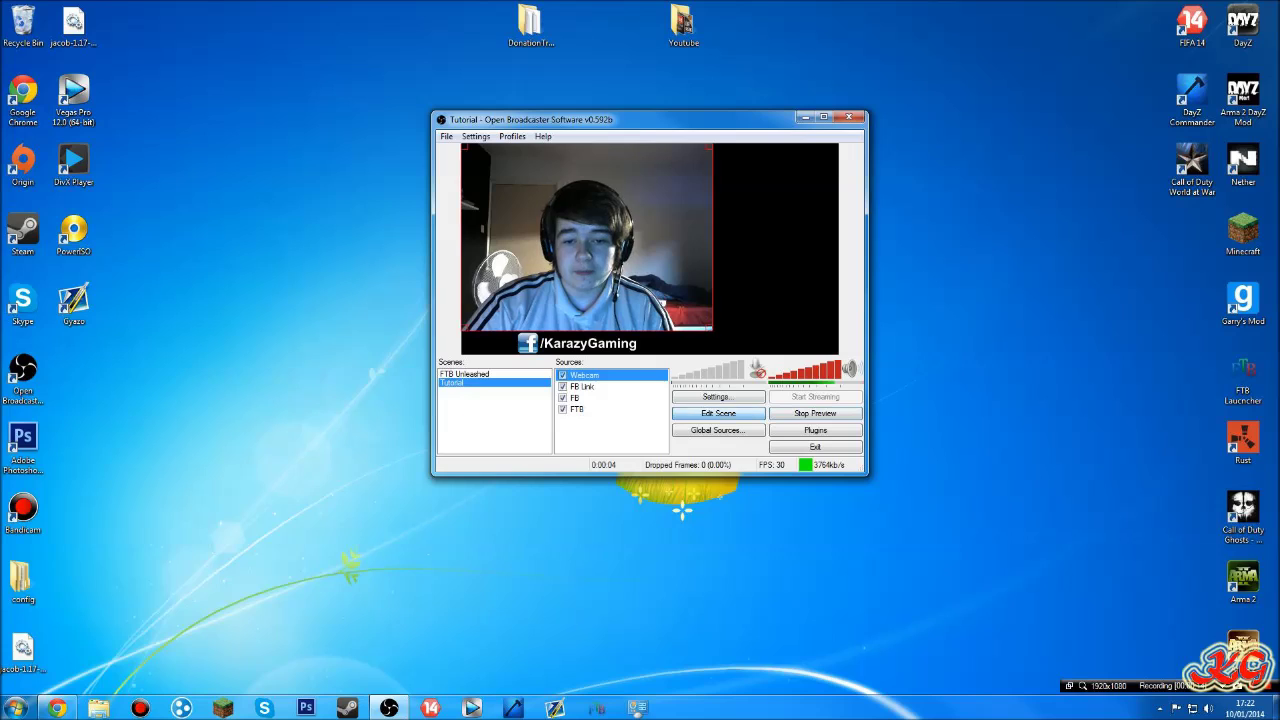
drag(711, 329, 488, 163)
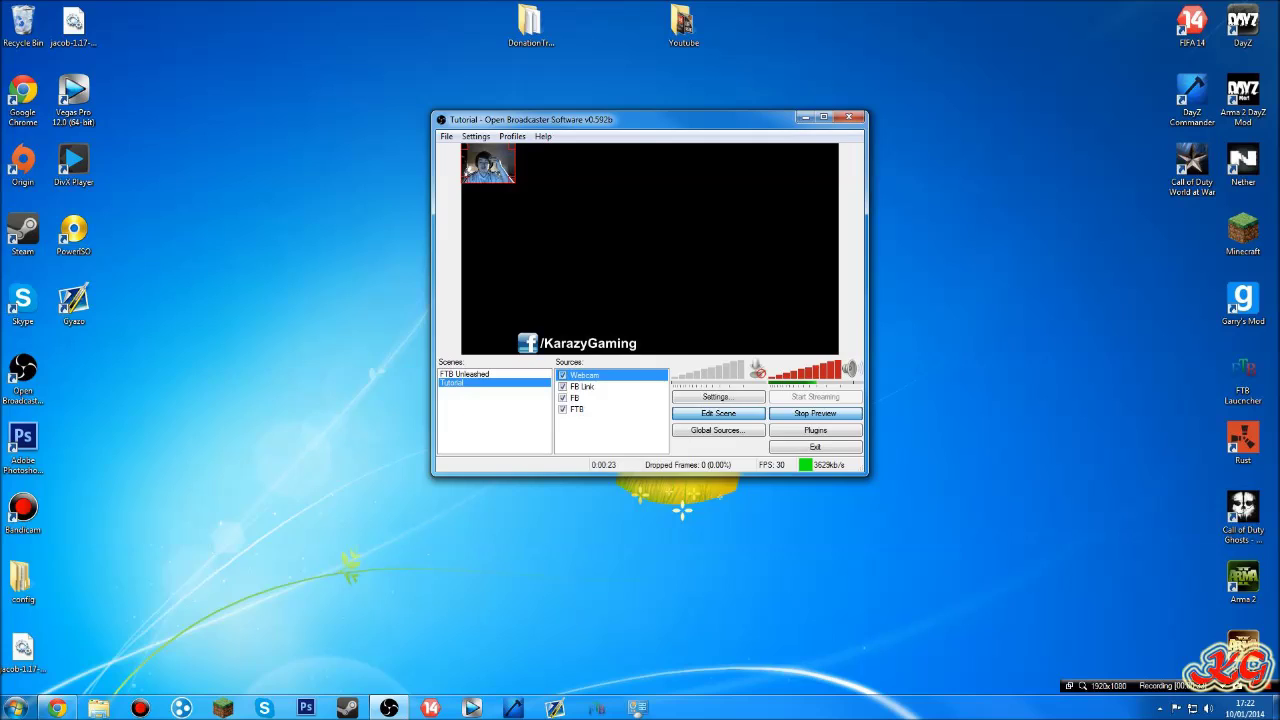
click(815, 413)
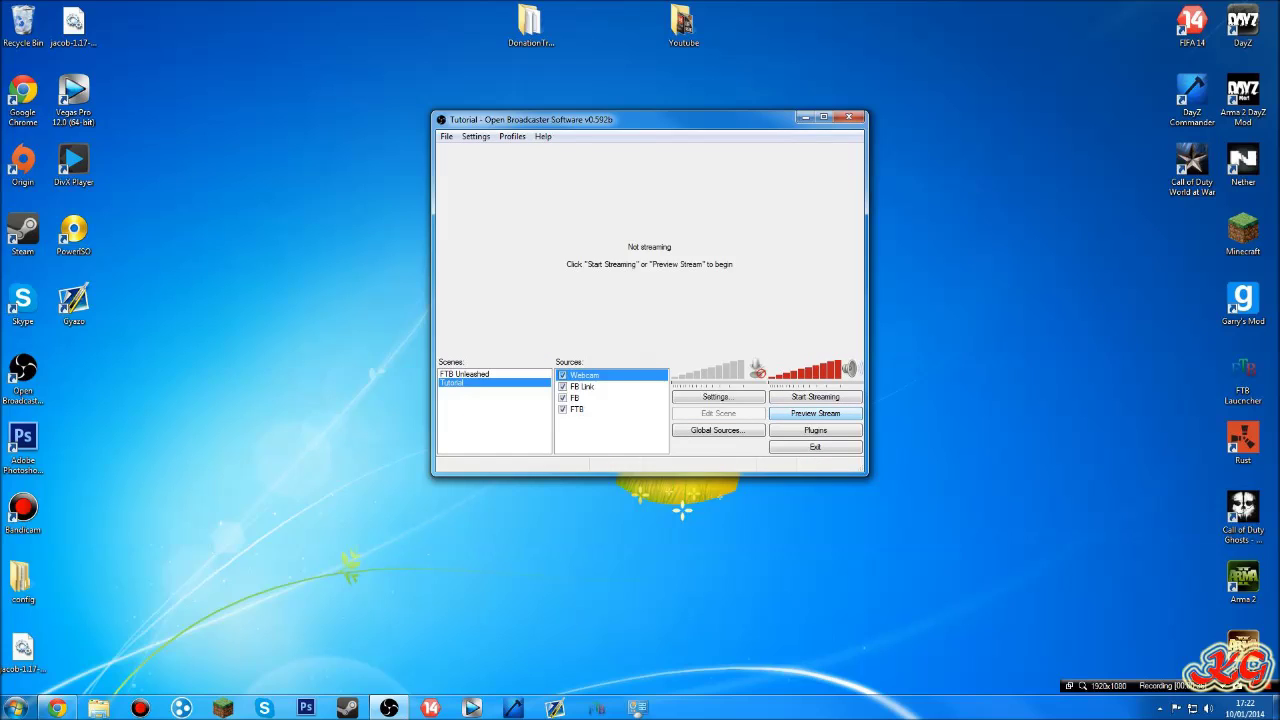